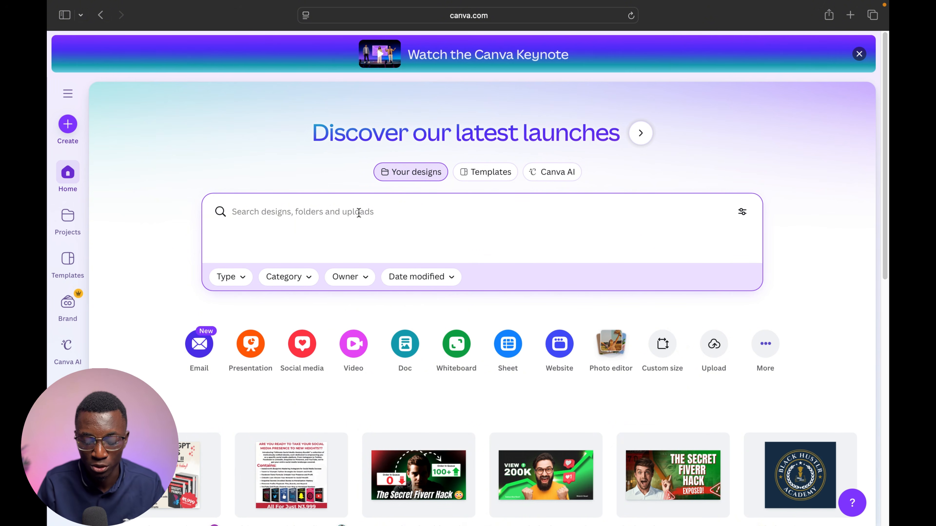
Search the templates for "YouTube thumbnail" and create a blank YouTube Thumbnail design.
text(youtyube)
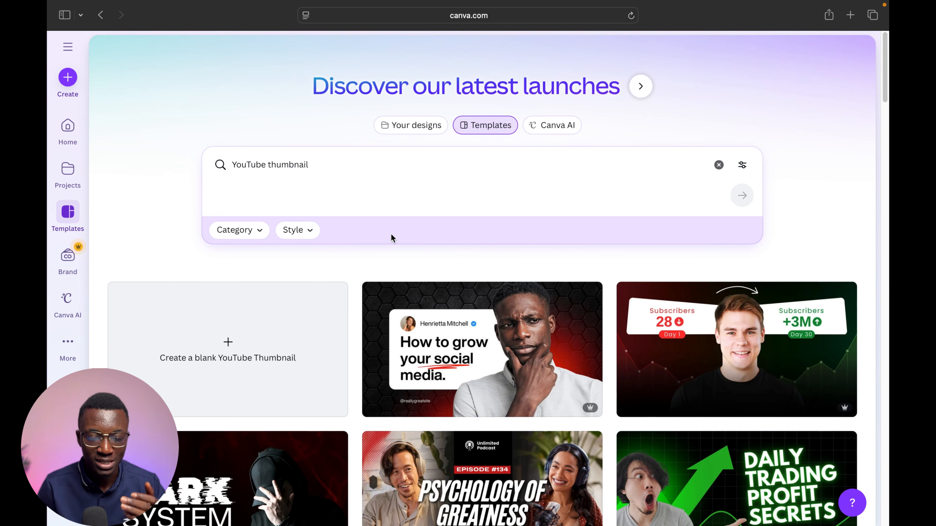
click(231, 357)
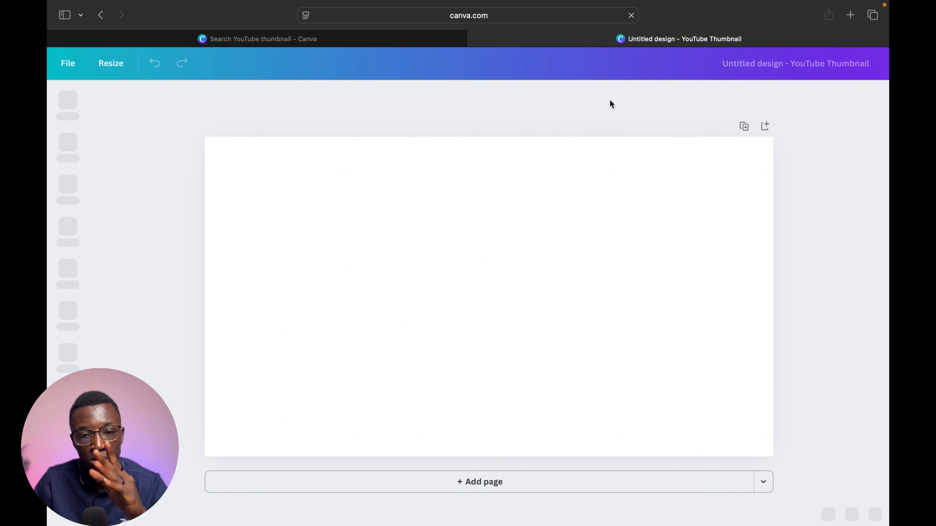
Browse the YouTube thumbnail template results for layout, colour and text ideas.
mouse_move(386, 42)
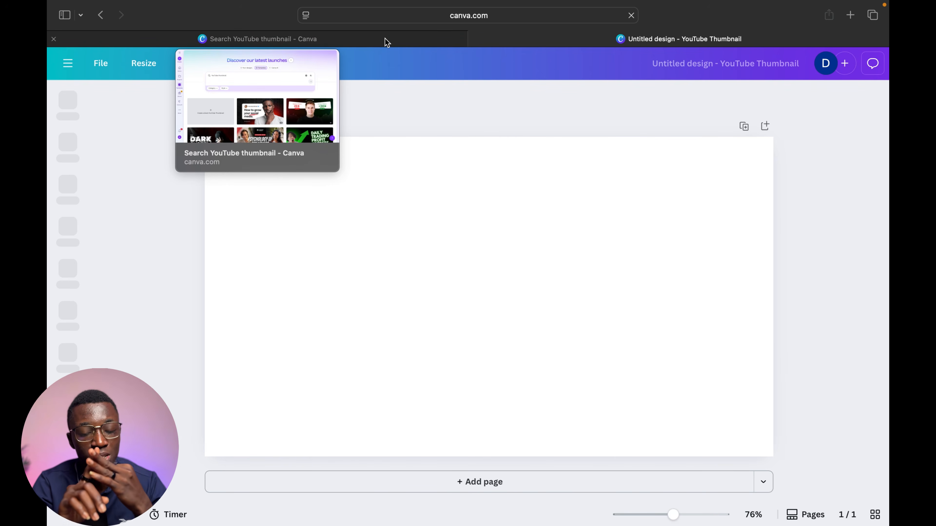
click(267, 40)
scroll(493, 342, down, 4)
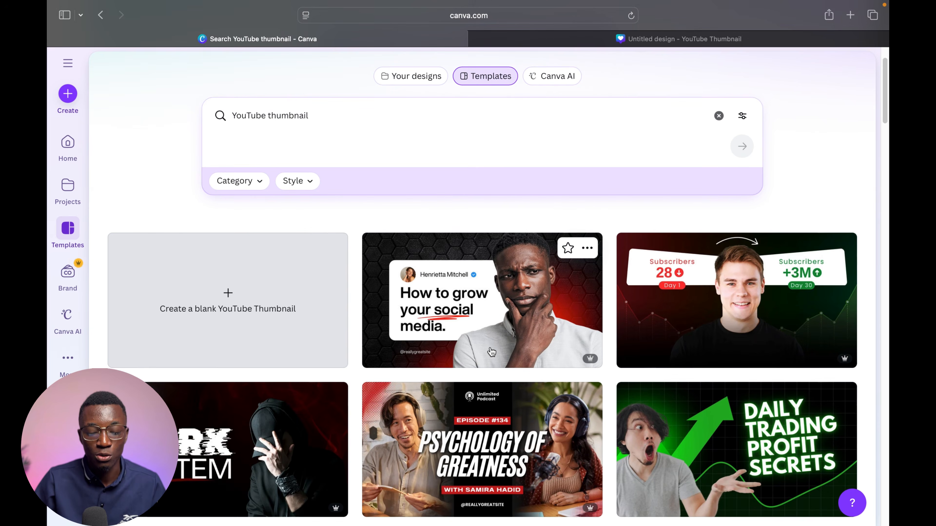
scroll(494, 343, down, 5)
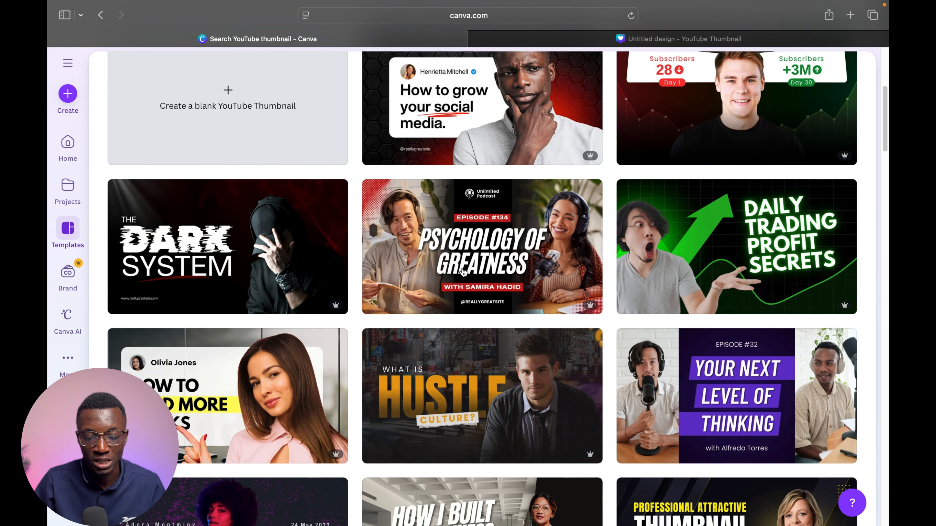
scroll(573, 342, down, 8)
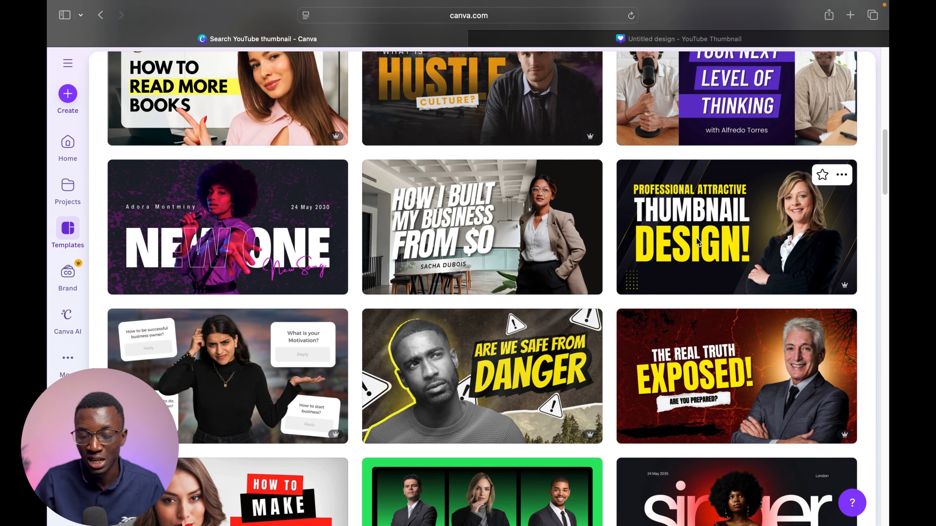
scroll(528, 294, down, 5)
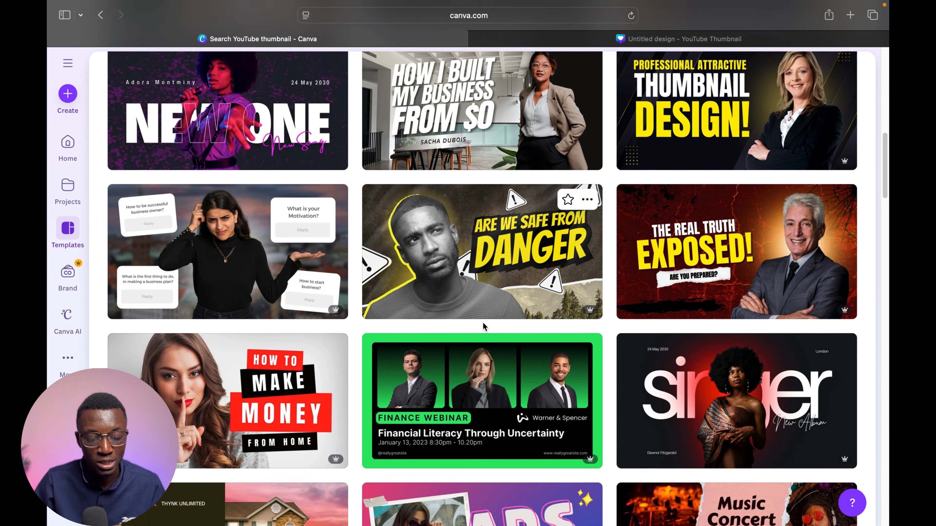
scroll(619, 333, down, 9)
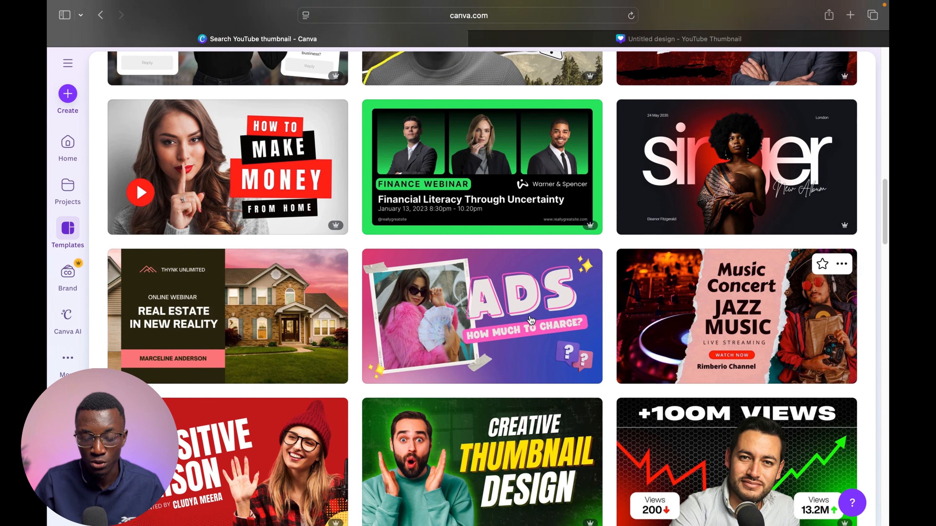
scroll(550, 342, down, 6)
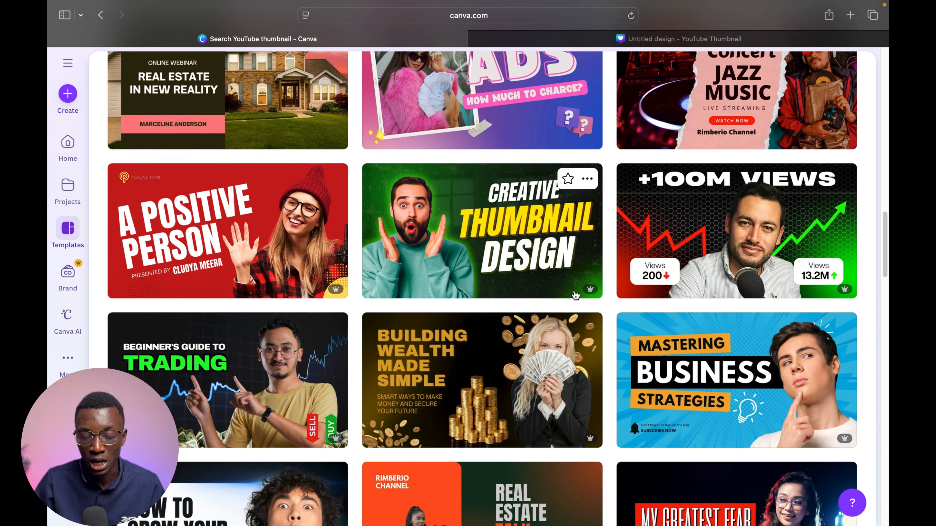
scroll(490, 310, down, 2)
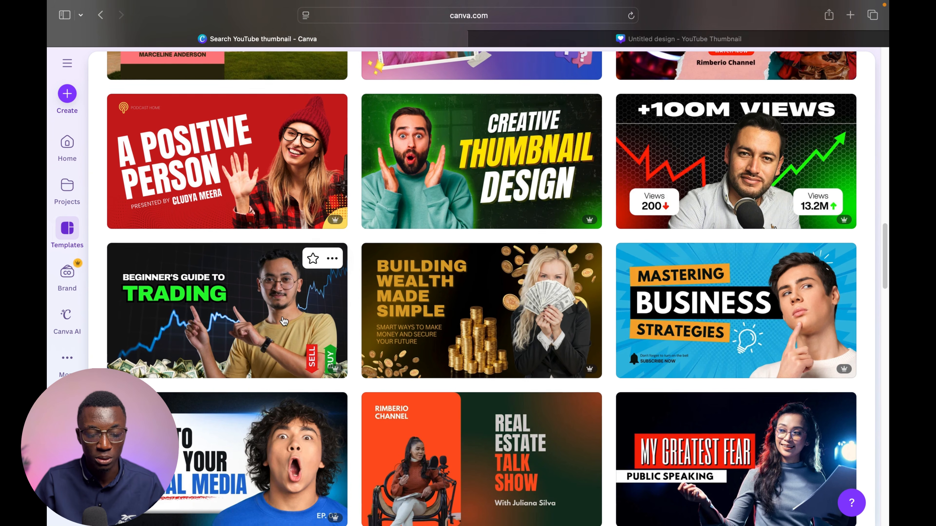
scroll(501, 331, down, 4)
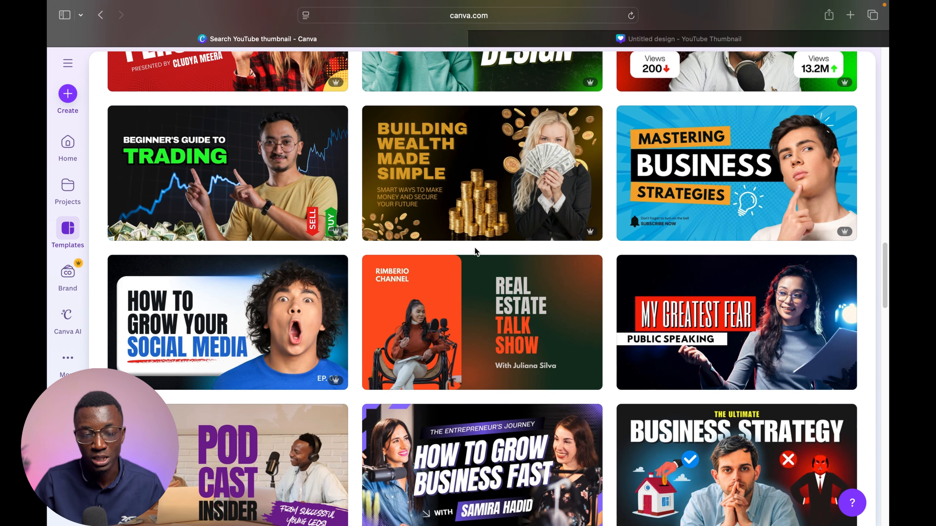
Go back to the blank thumbnail design, consult the colour wheel image in Preview, and return to the design in Safari.
click(644, 39)
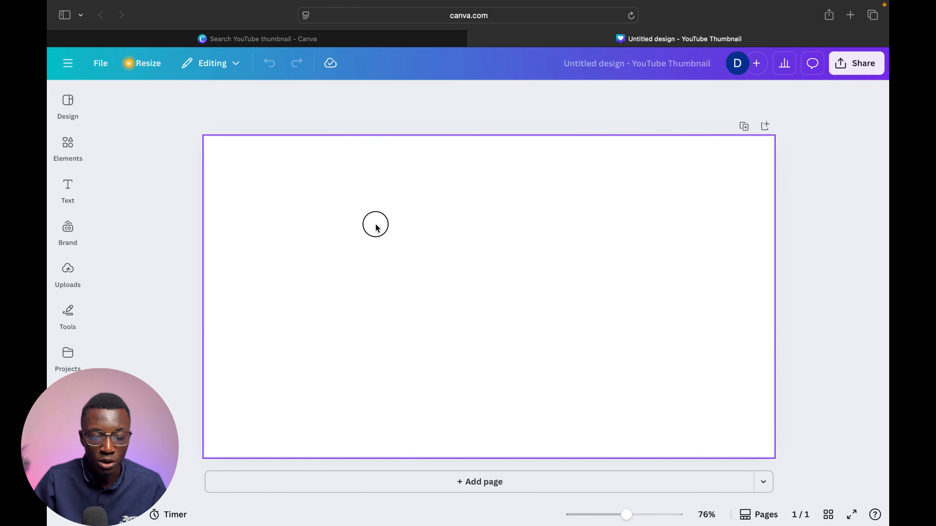
click(407, 251)
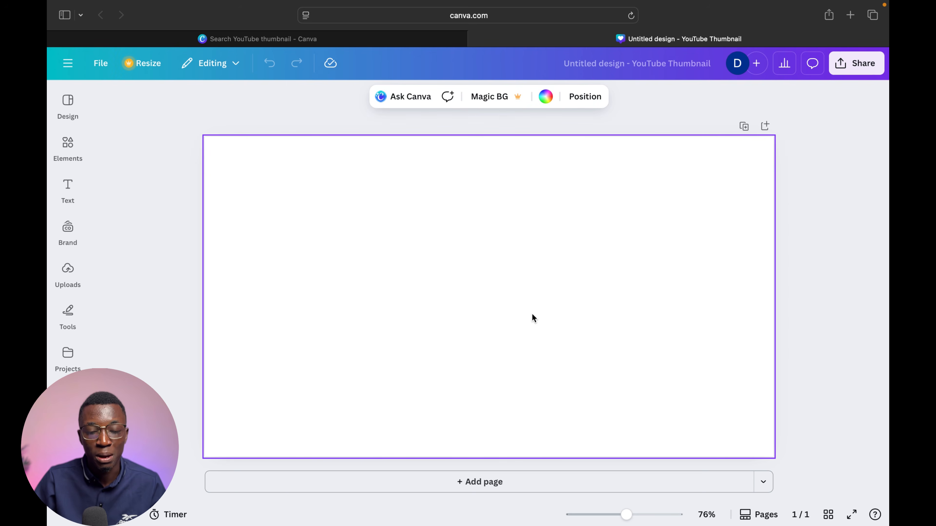
key(ctrl+Up)
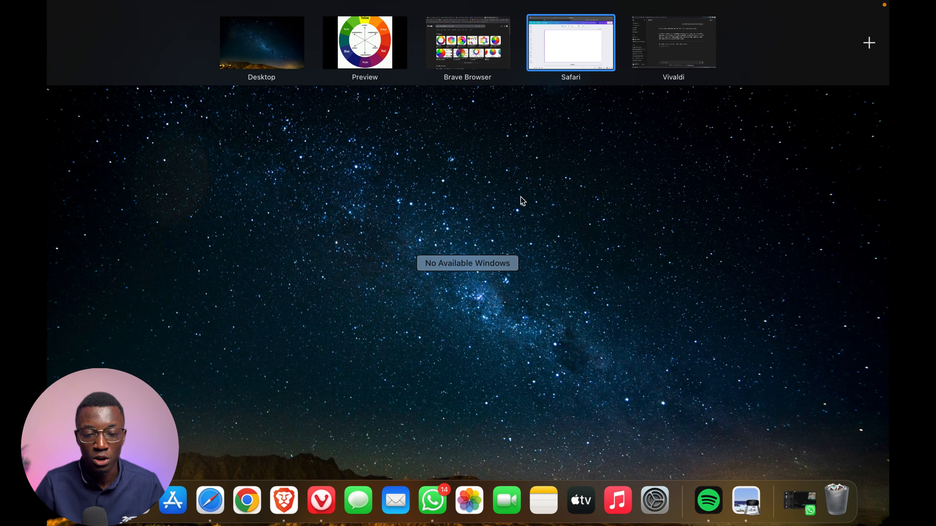
click(346, 48)
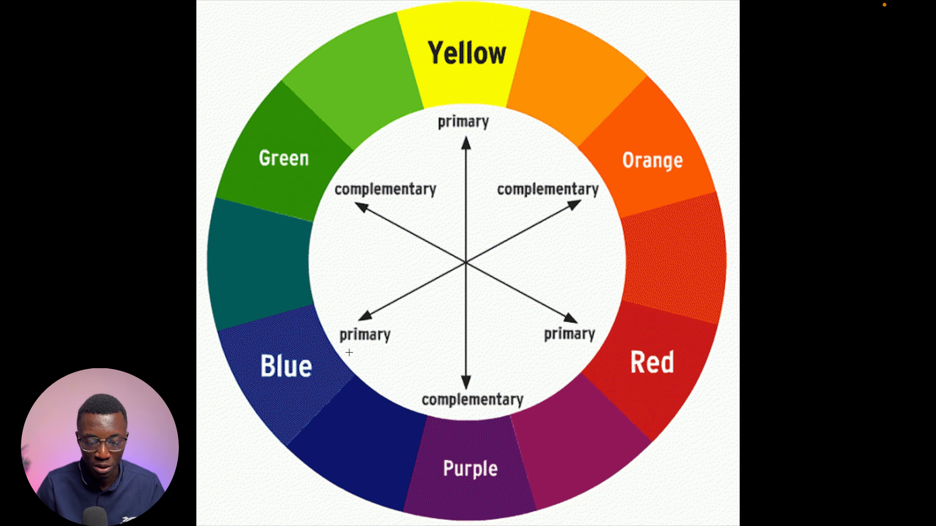
key(ctrl+Up)
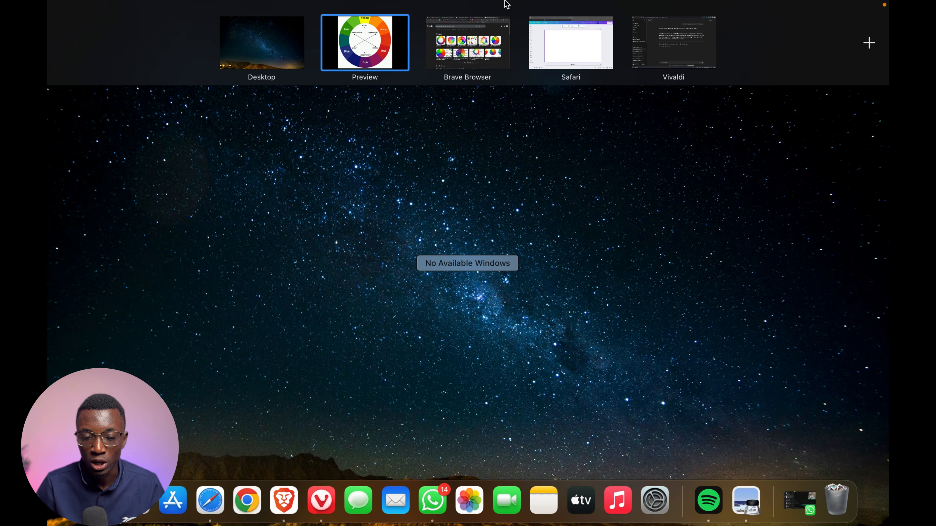
click(558, 68)
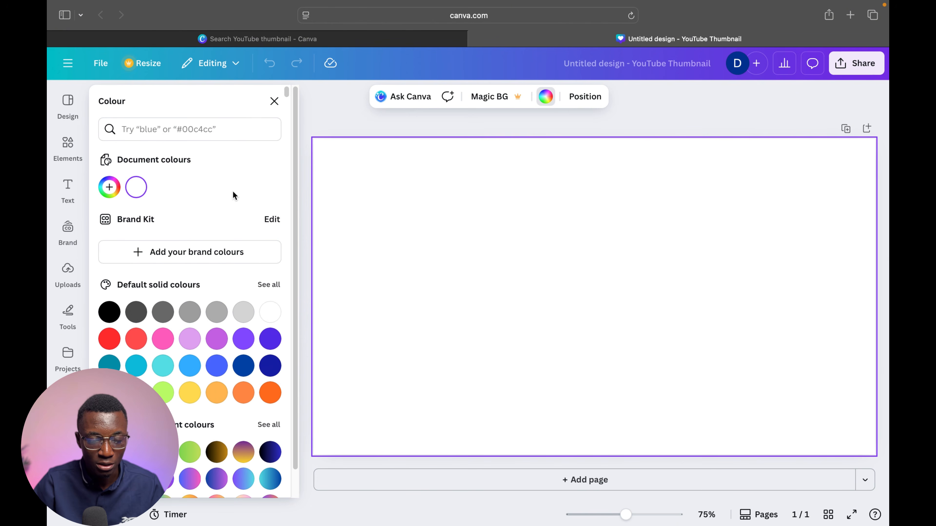
Fill the thumbnail background with the default solid blue #004AAD and darken it to a deep navy.
click(243, 366)
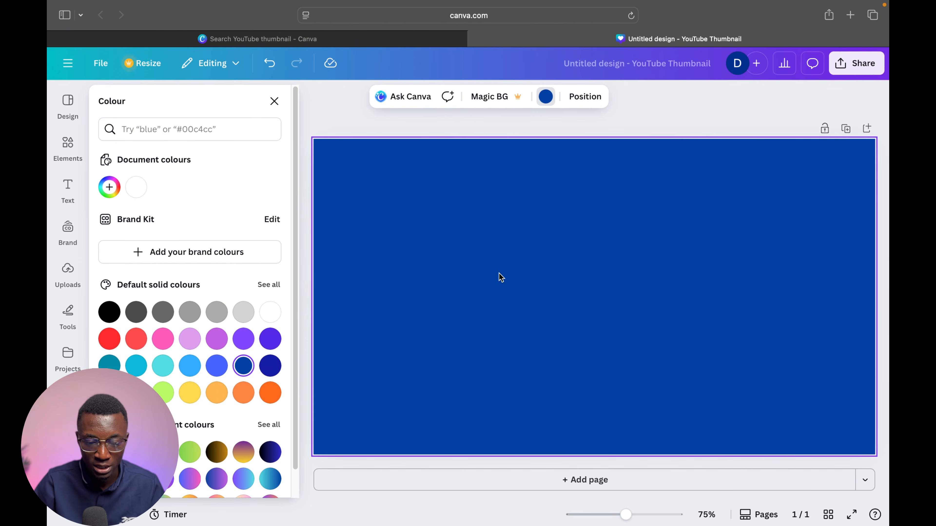
click(546, 100)
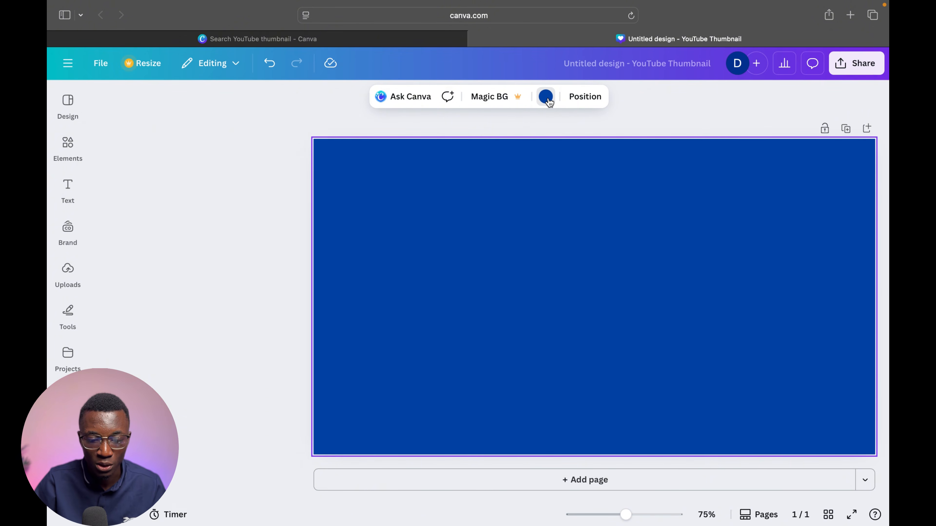
click(546, 101)
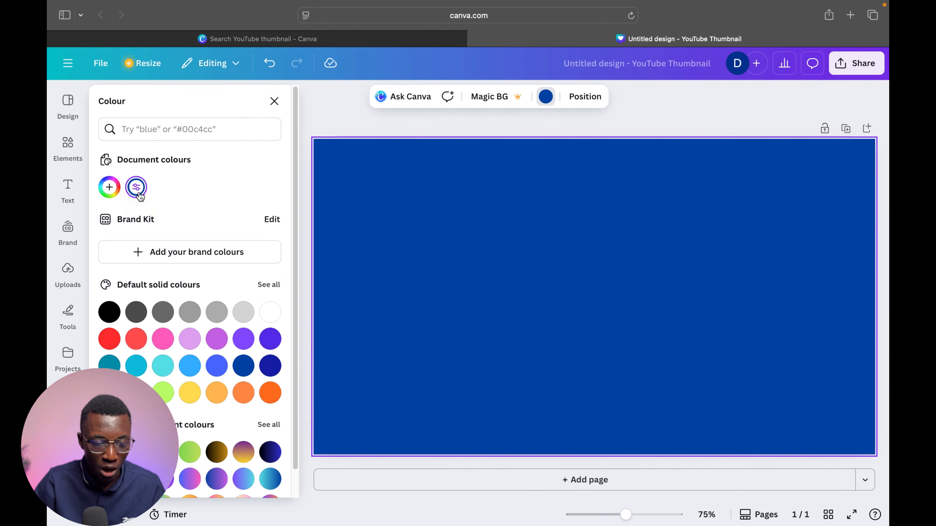
click(136, 187)
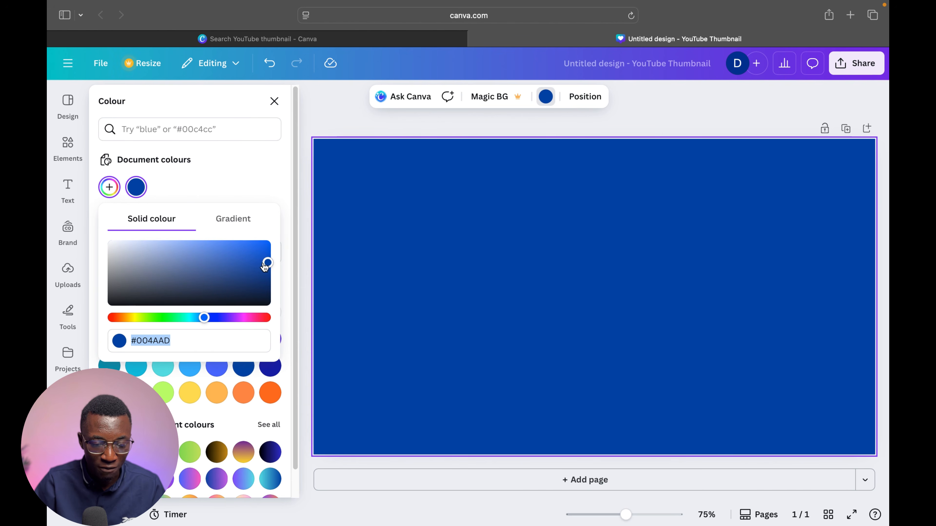
drag(264, 267, 273, 282)
click(301, 259)
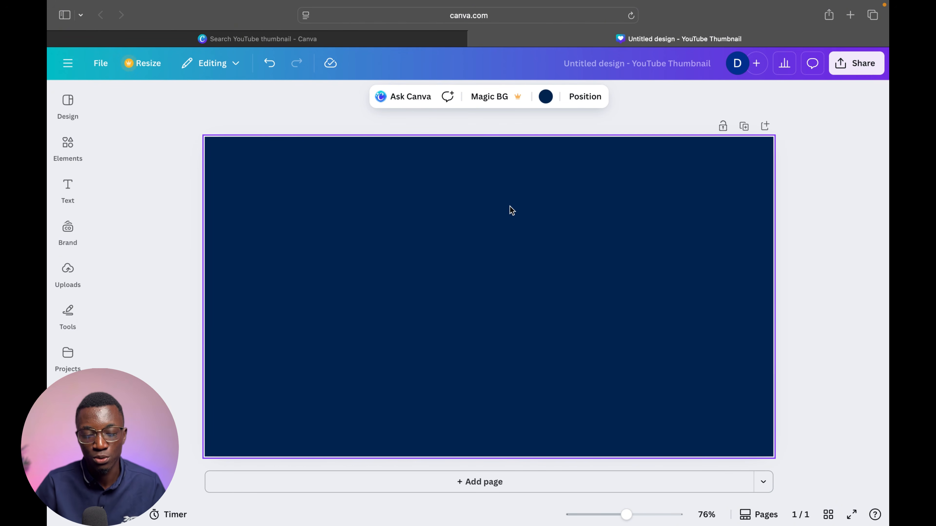
Check the complementary colours on the colour wheel in Preview again and return to the navy design in Safari.
key(ctrl+Left)
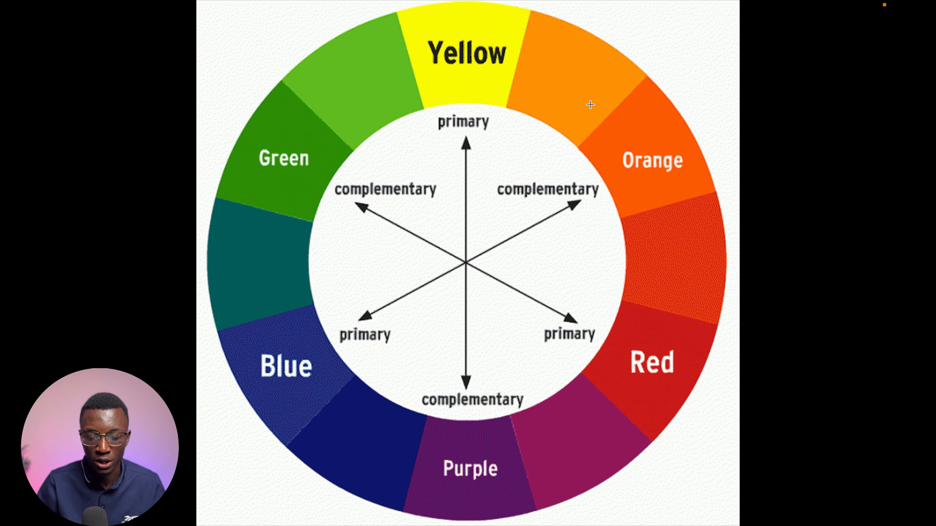
key(ctrl+Up)
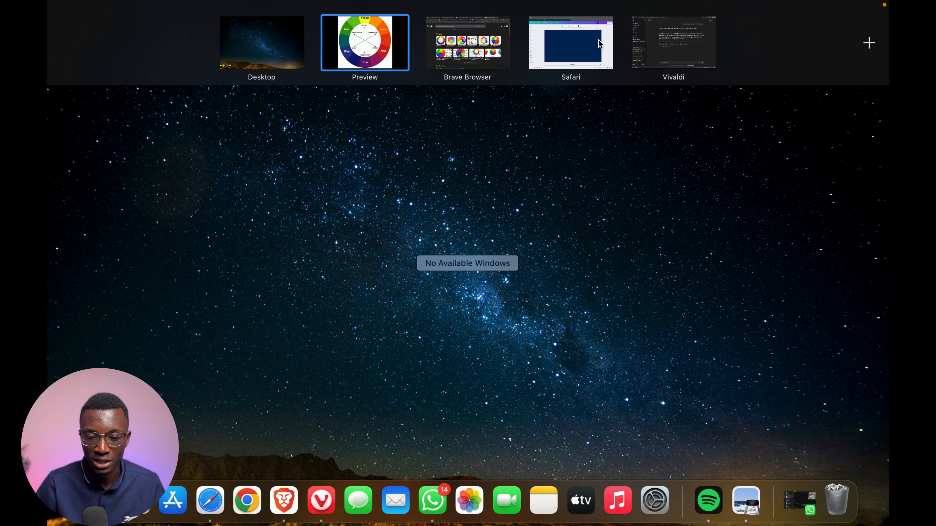
click(599, 44)
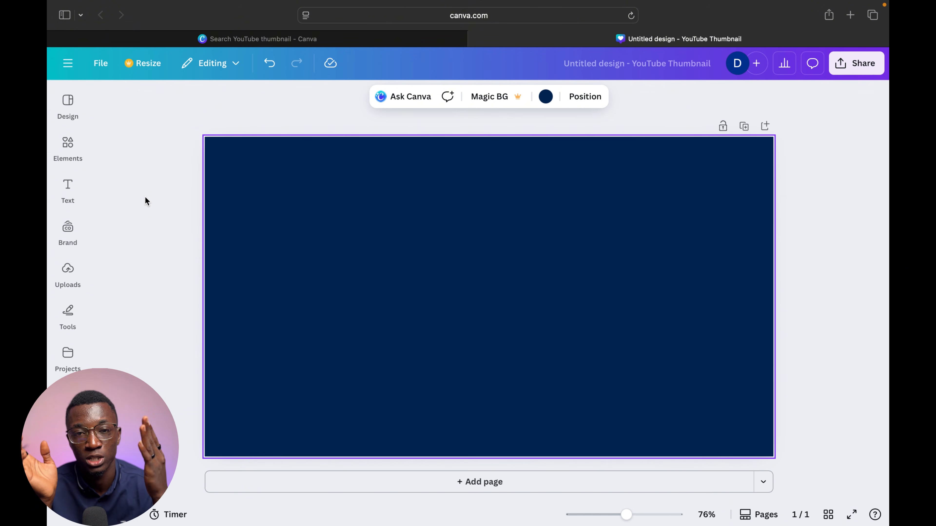
click(70, 191)
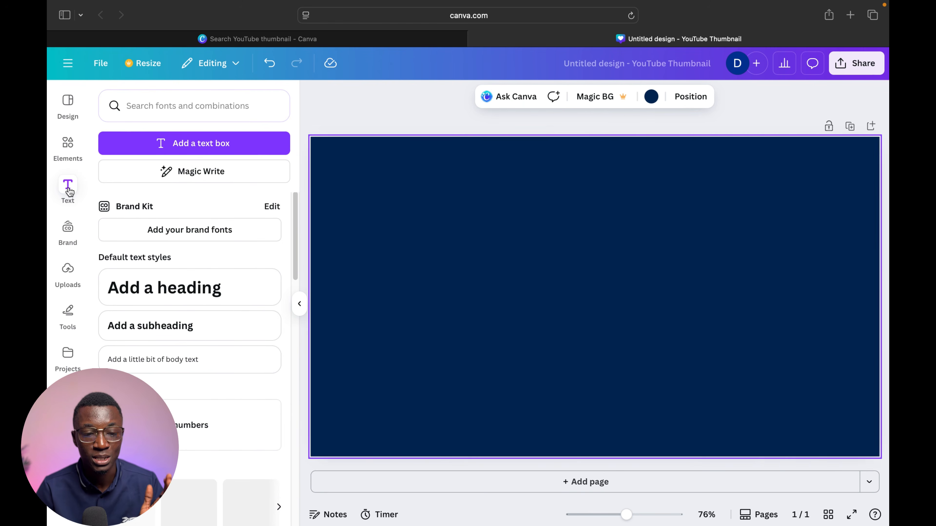
click(211, 147)
click(609, 267)
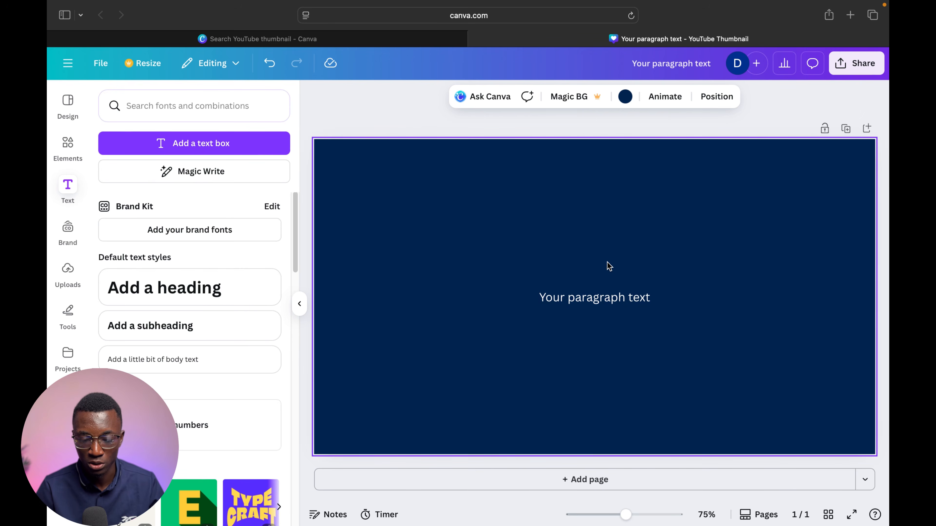
click(606, 295)
key(BackSpace)
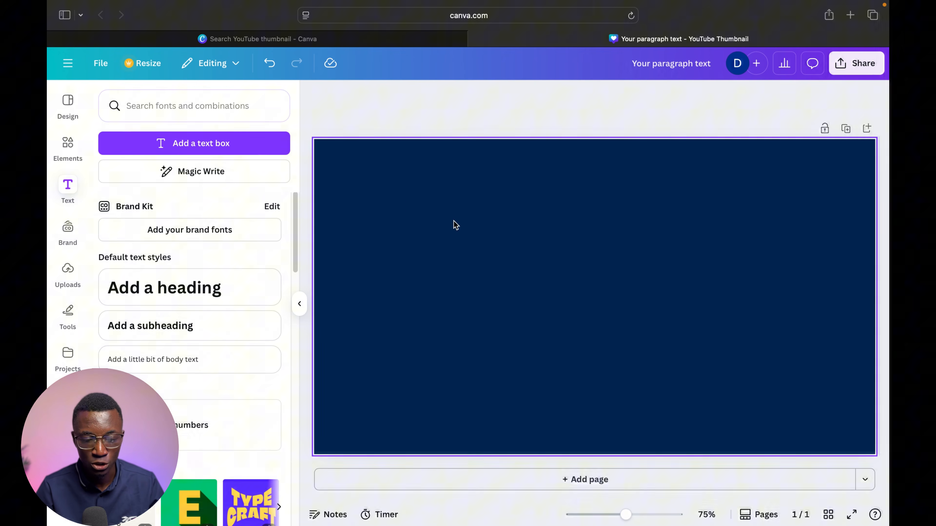
Add a heading to the thumbnail and replace its placeholder text with "SALES FUNNEL".
click(193, 297)
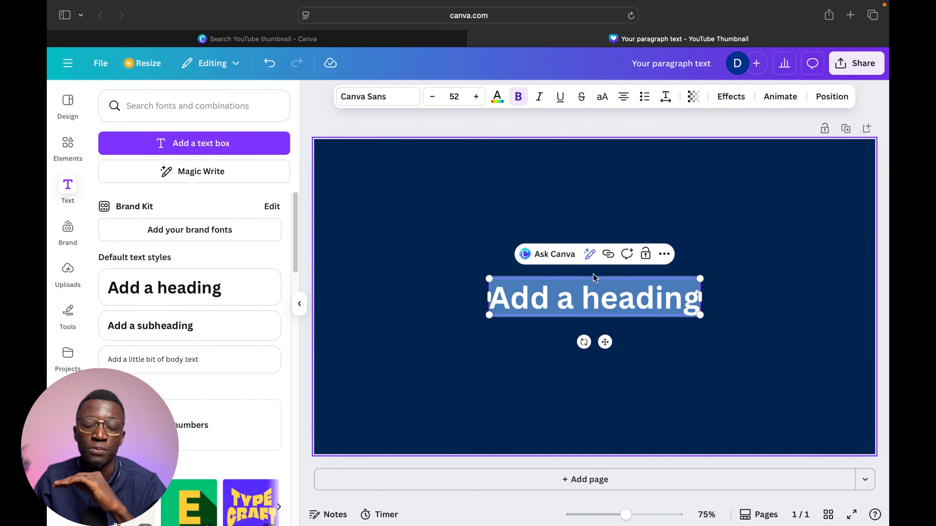
click(487, 335)
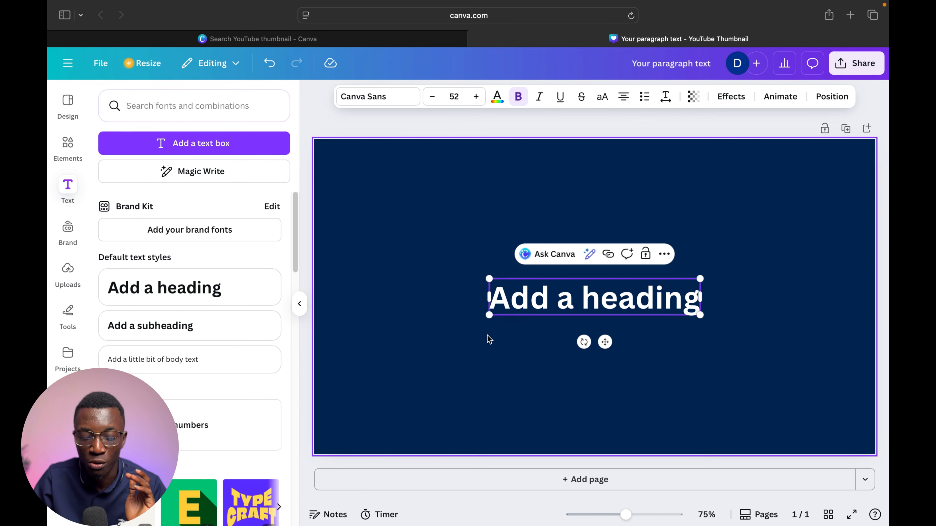
click(550, 311)
click(549, 311)
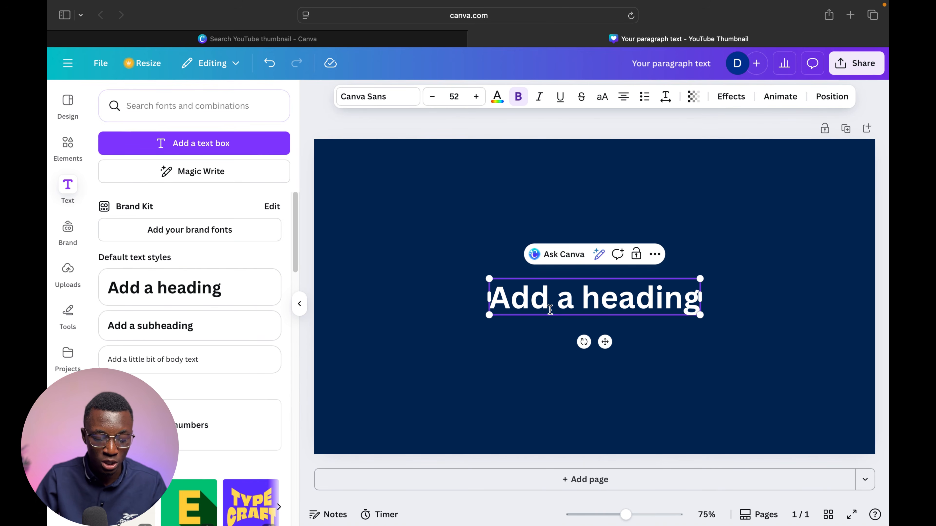
key(super+a)
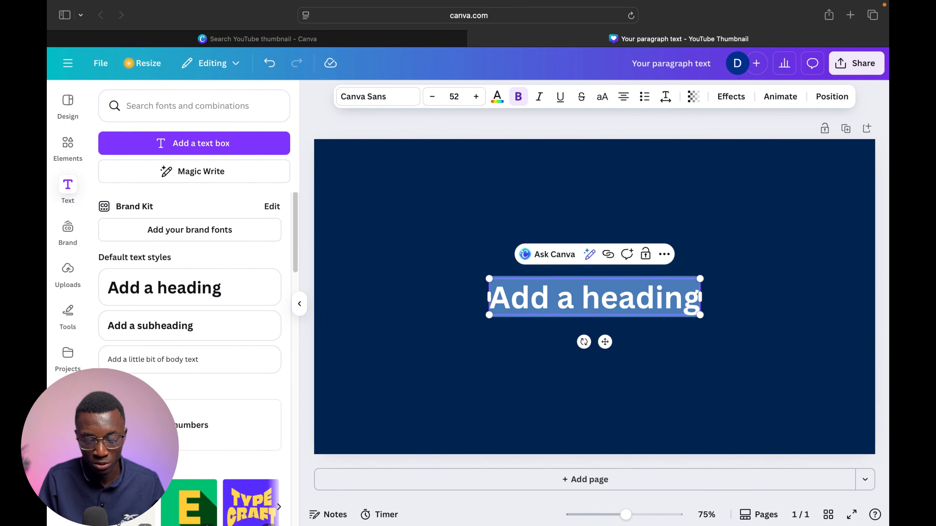
text(Sa)
key(BackSpace)
text(A)
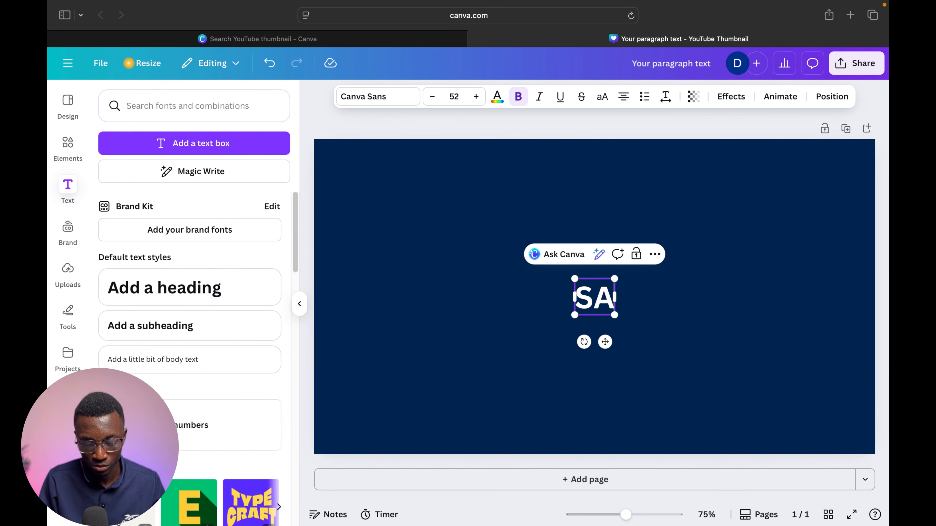
text(LES FUNNEL)
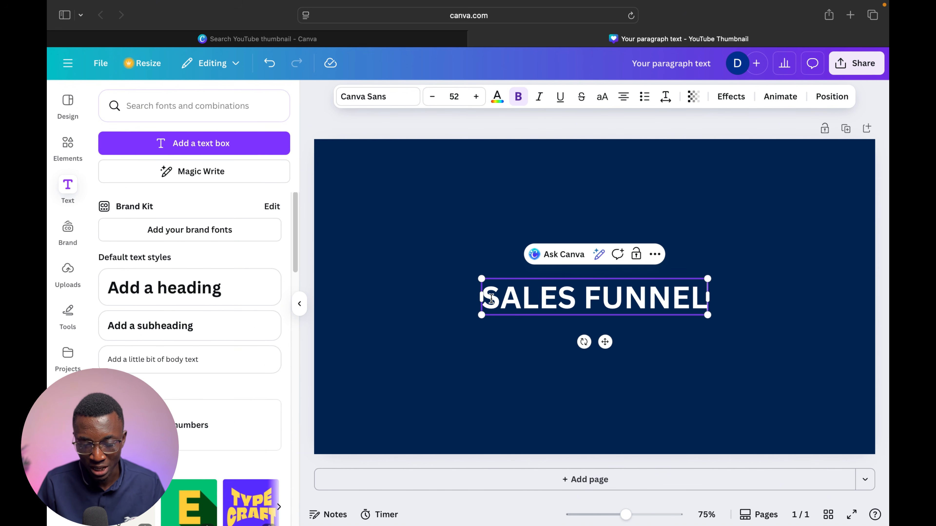
Insert the word "FULL" at the beginning of the "SALES FUNNEL" heading.
click(491, 299)
text(FUV)
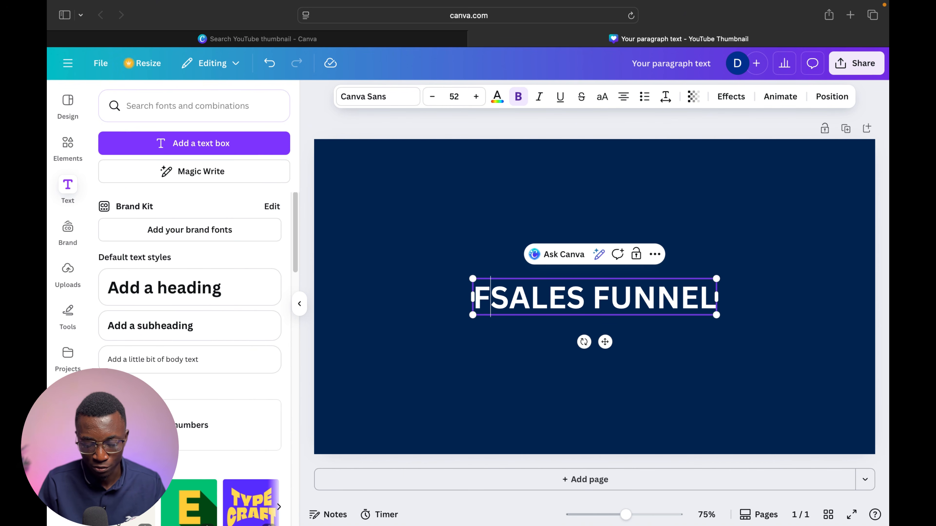
key(BackSpace)
key(BackSpace)
key(BackSpace)
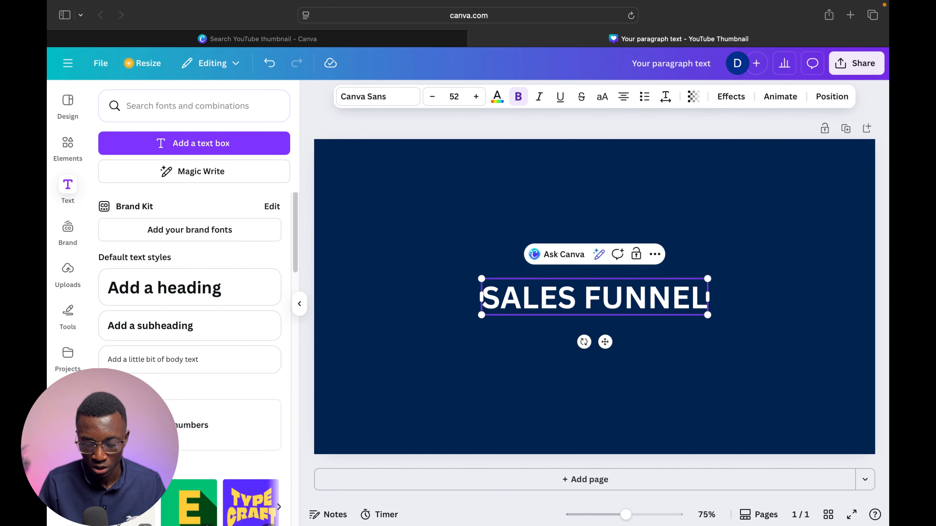
text(FULL)
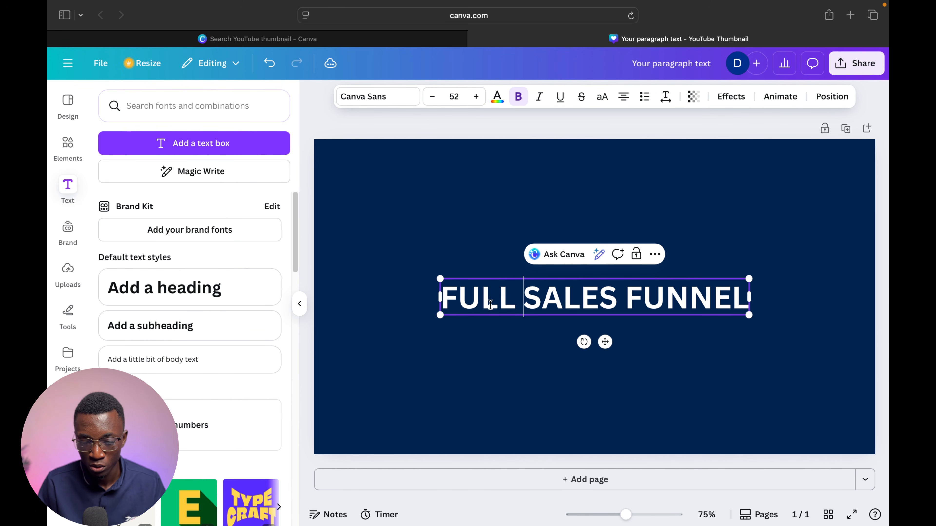
Extend the heading after "FUNNEL" with the words "DESIGN FOR DIGITAL PRODUCT.".
click(745, 301)
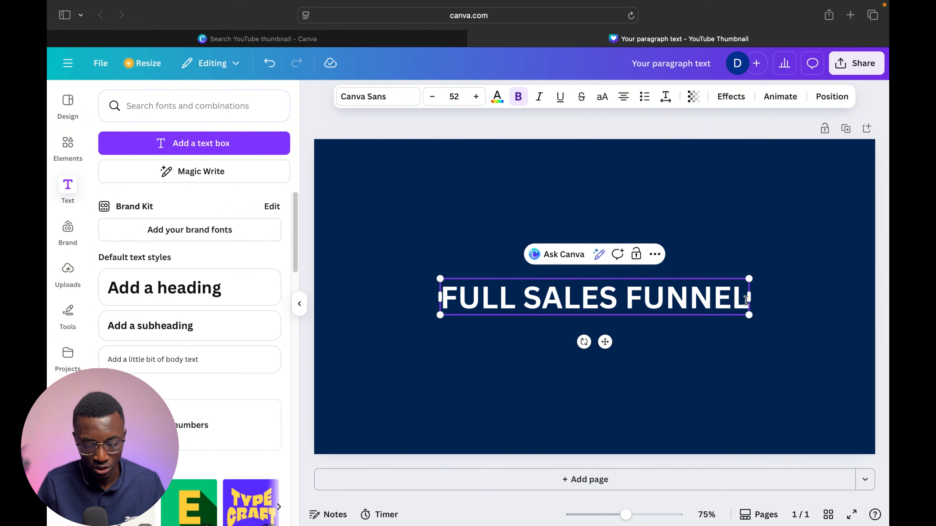
text(S)
key(BackSpace)
text(DESI)
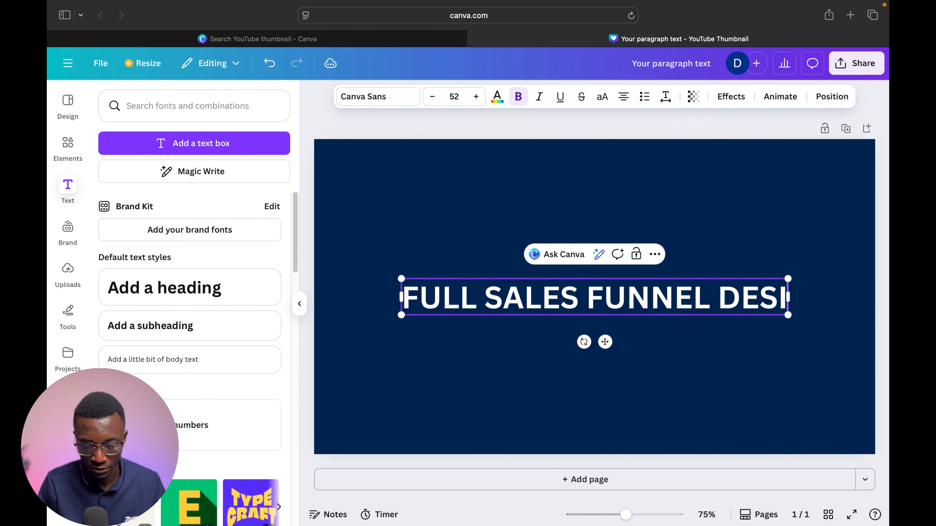
text(GN FOR DIGIT)
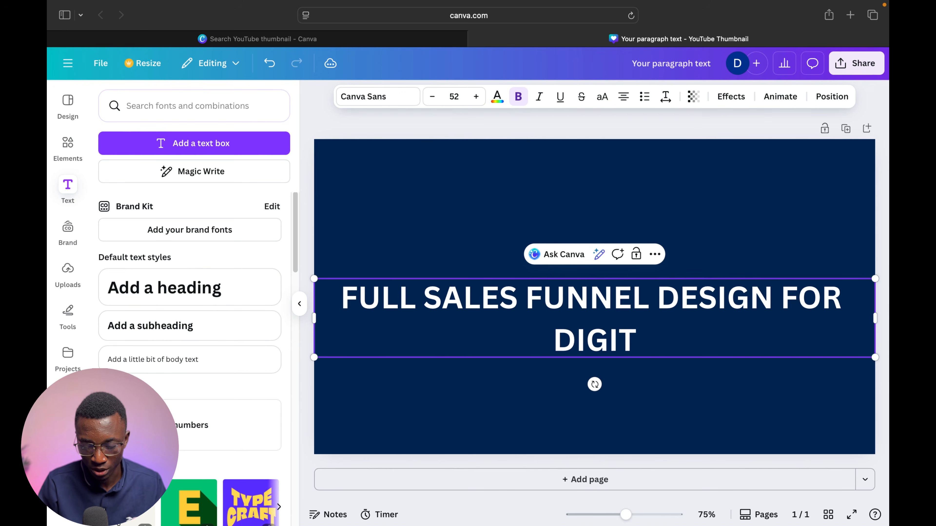
key(BackSpace)
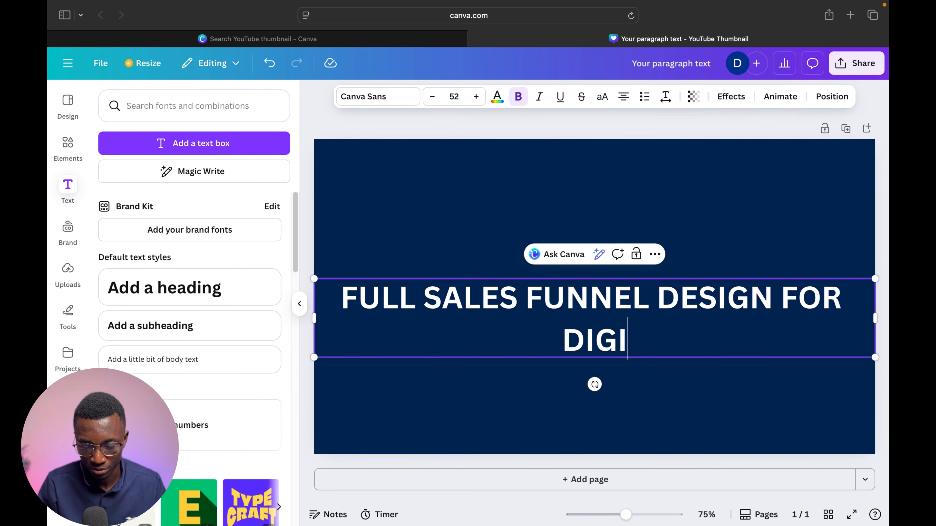
text(TAKL)
key(BackSpace)
key(BackSpace)
text(L )
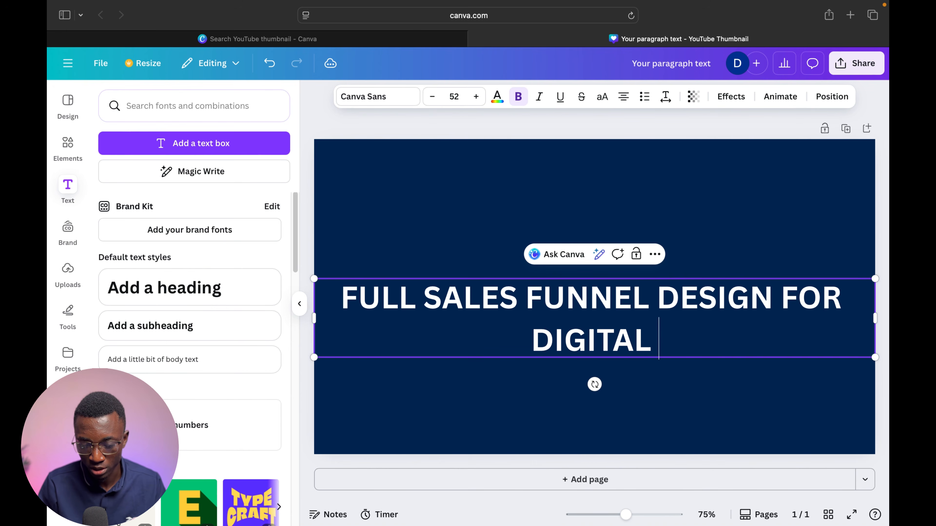
text(PRODUV)
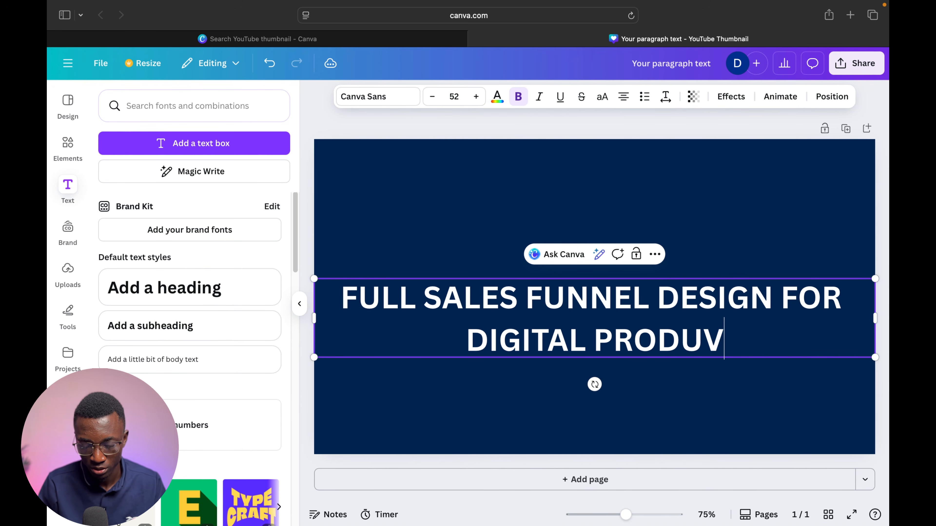
key(BackSpace)
text(CT.)
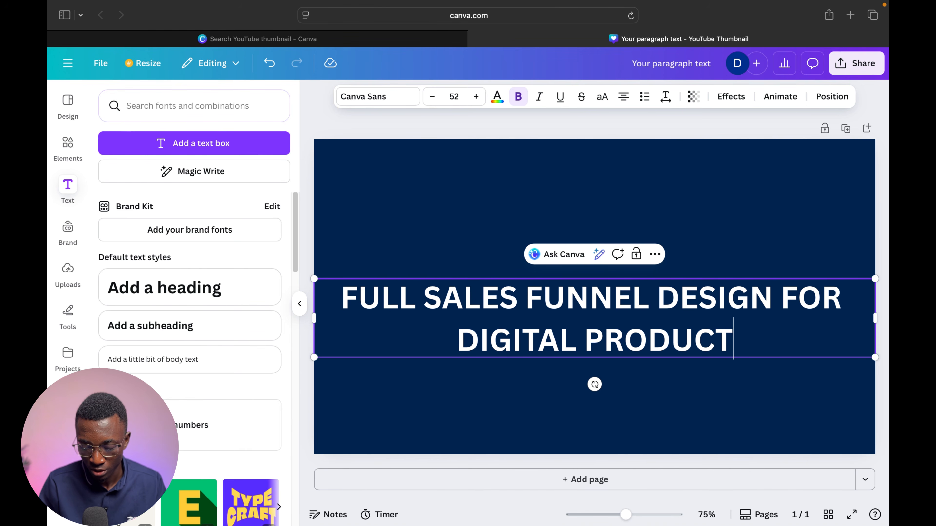
Search the fonts for "ANT" and apply the Anton font to the whole heading.
click(680, 373)
click(667, 353)
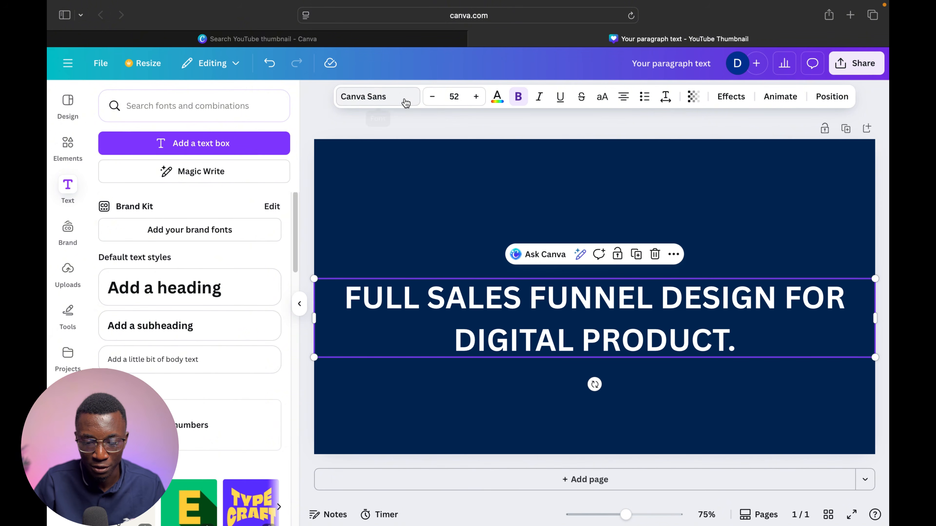
click(396, 102)
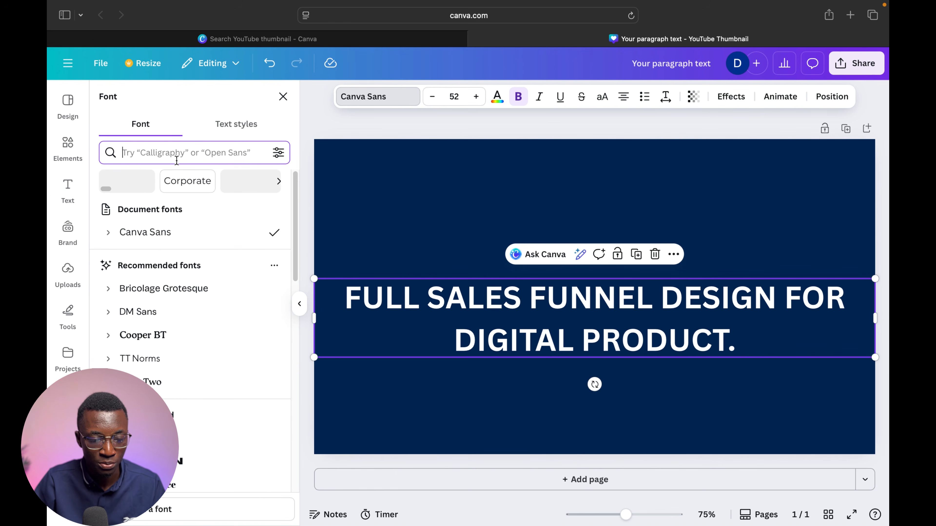
text(ANT)
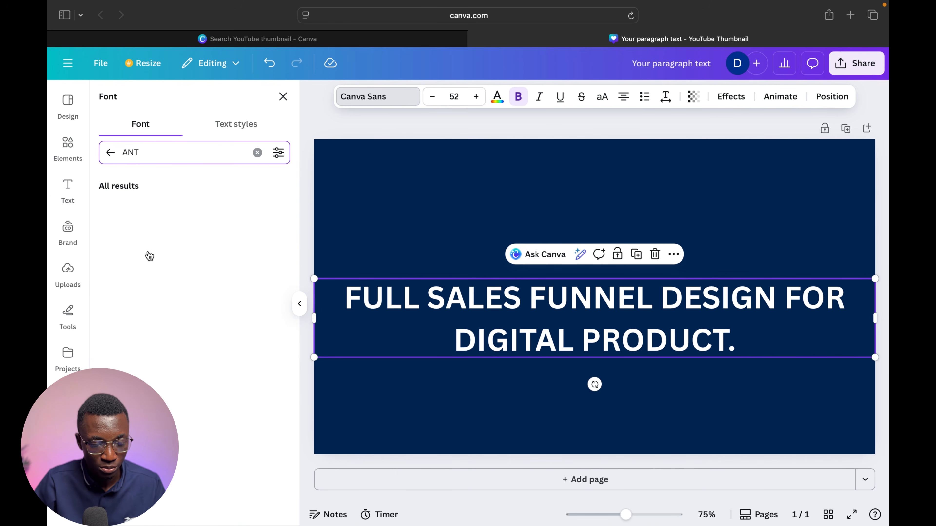
click(138, 252)
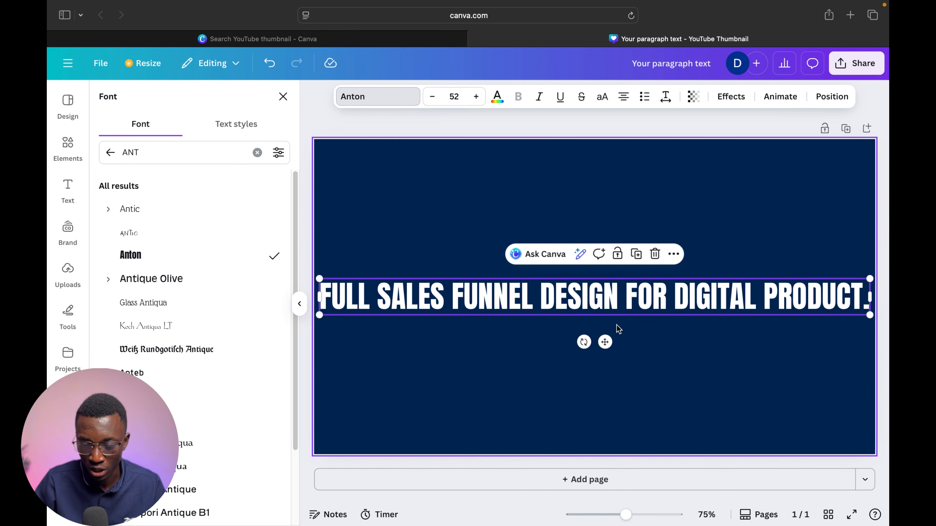
Narrow the heading's text box so the text wraps onto two lines, and scale the text up to size 66.6.
click(833, 298)
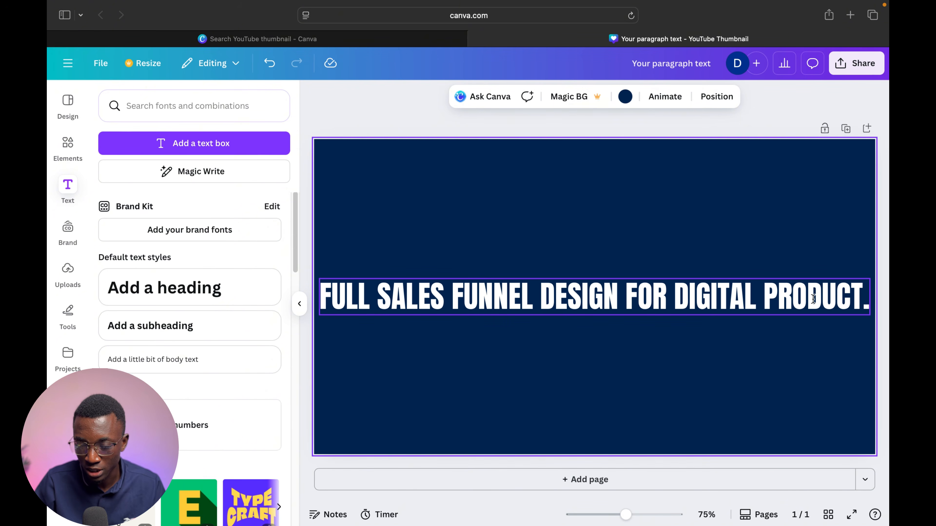
click(849, 300)
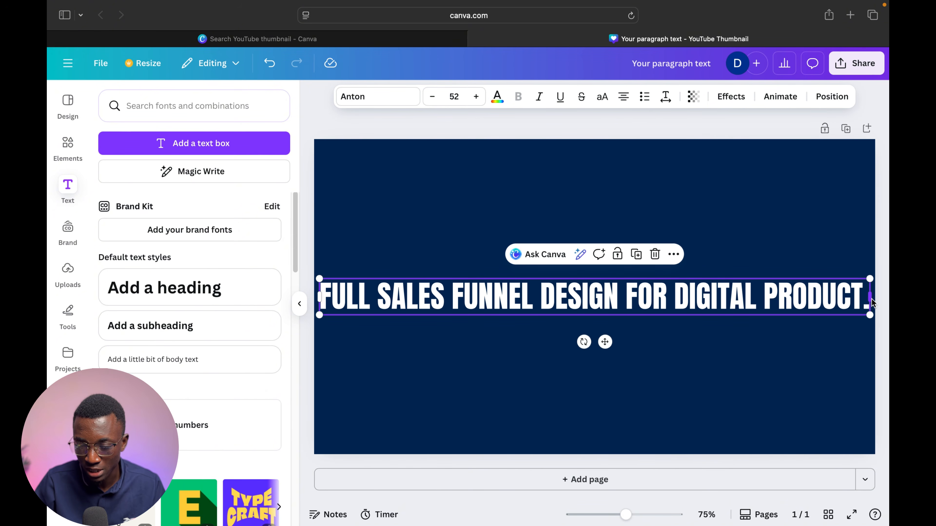
drag(872, 302, 731, 302)
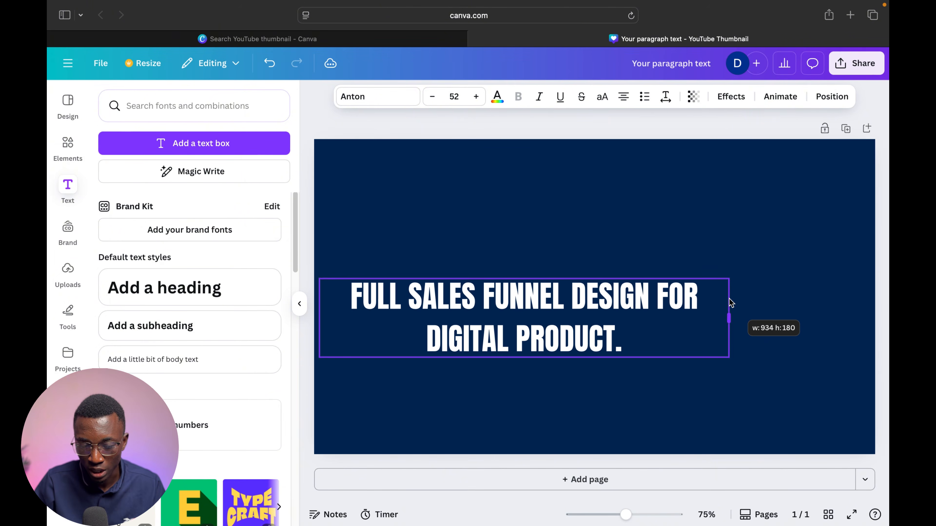
drag(729, 357, 844, 406)
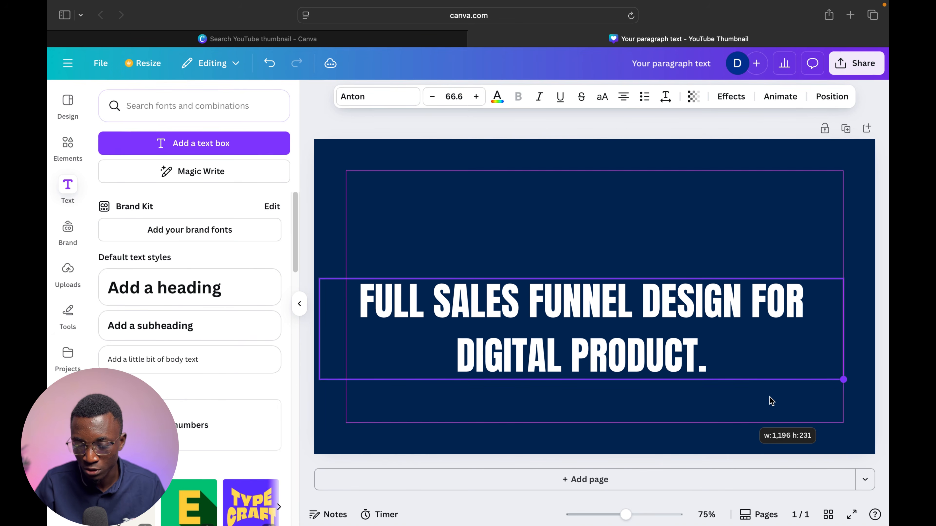
drag(769, 397, 849, 333)
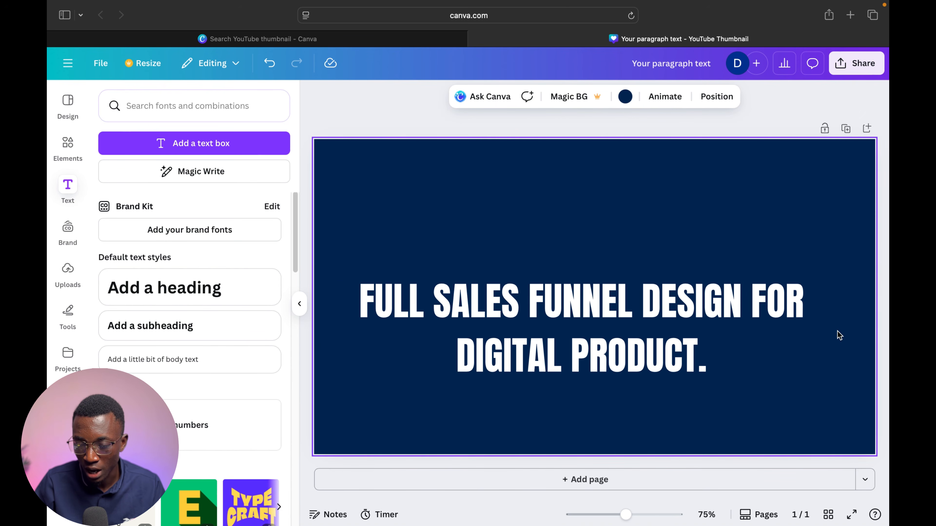
Tighten the heading's text box, scale the text up to size 73.2, and centre it near the top edge of the thumbnail.
click(840, 339)
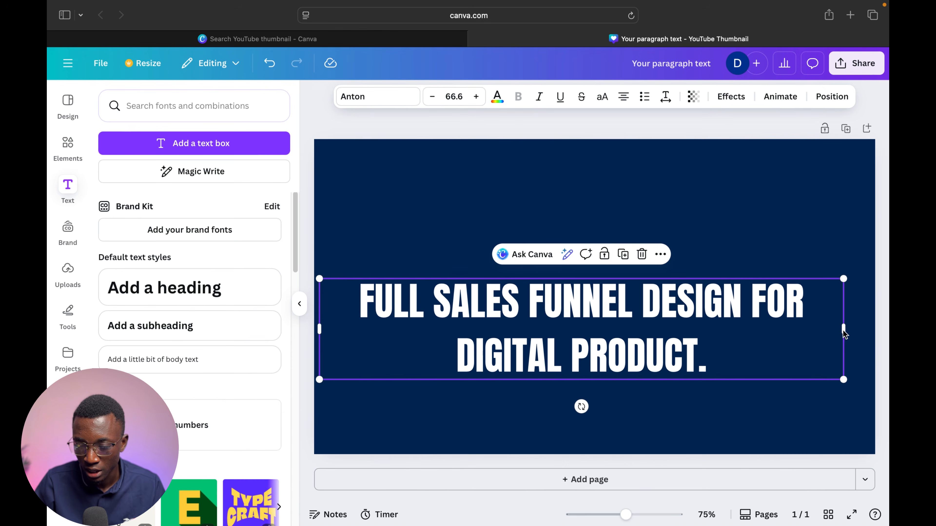
click(844, 334)
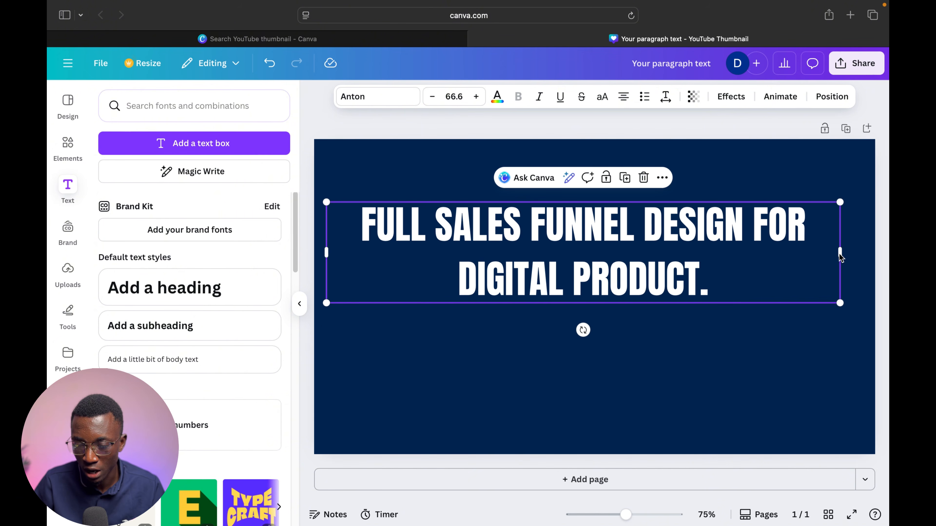
drag(838, 252, 794, 251)
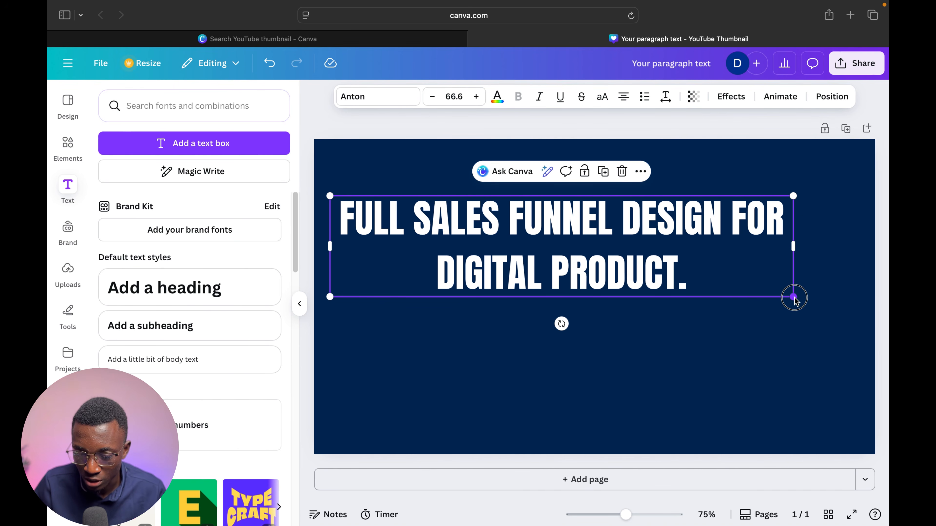
drag(794, 299, 762, 337)
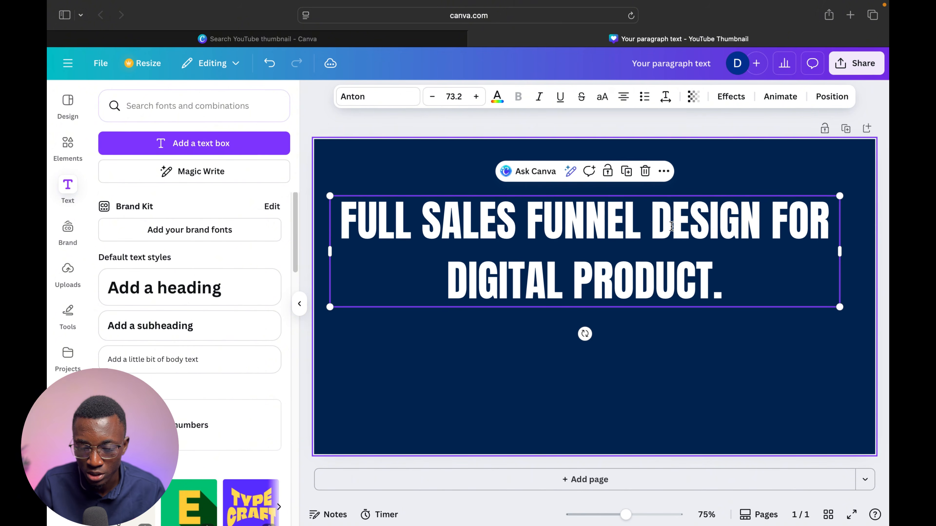
drag(678, 252, 688, 208)
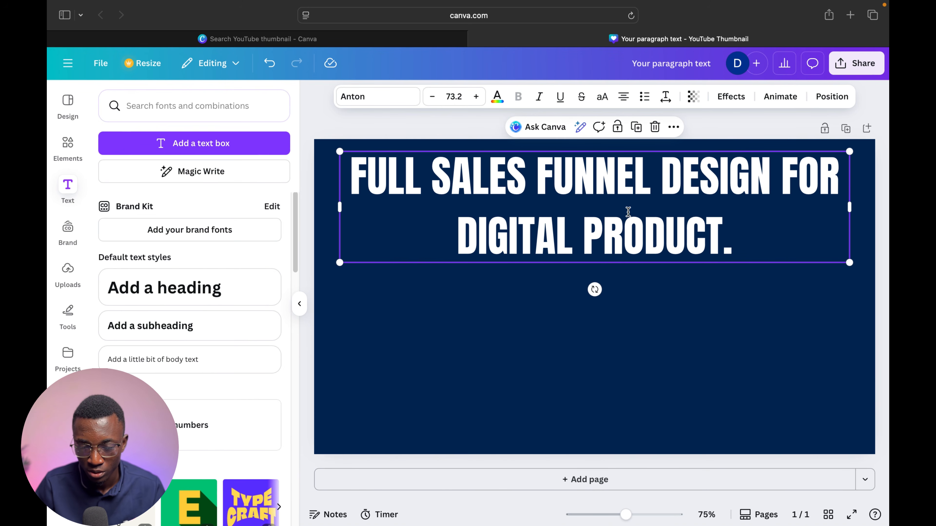
click(687, 305)
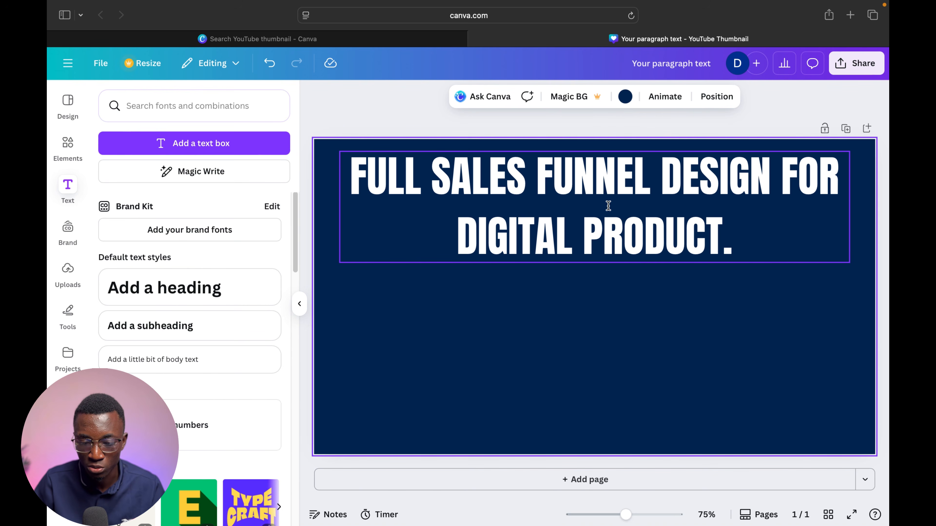
Reduce the heading's line spacing to 1.15.
click(593, 184)
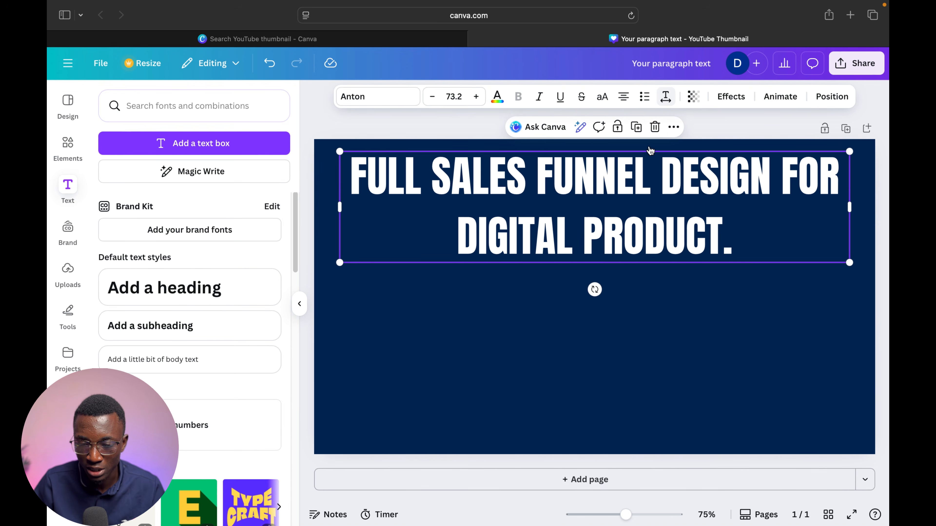
click(665, 96)
drag(646, 188, 633, 184)
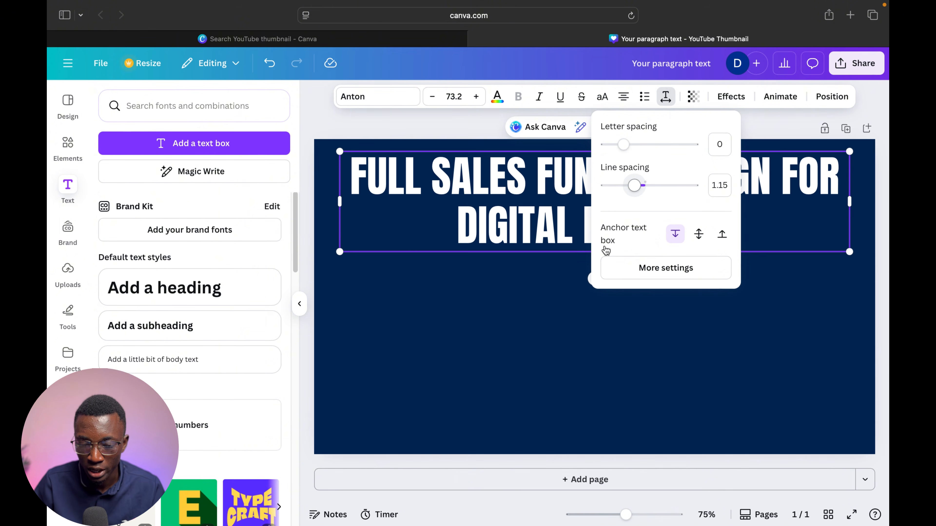
click(533, 274)
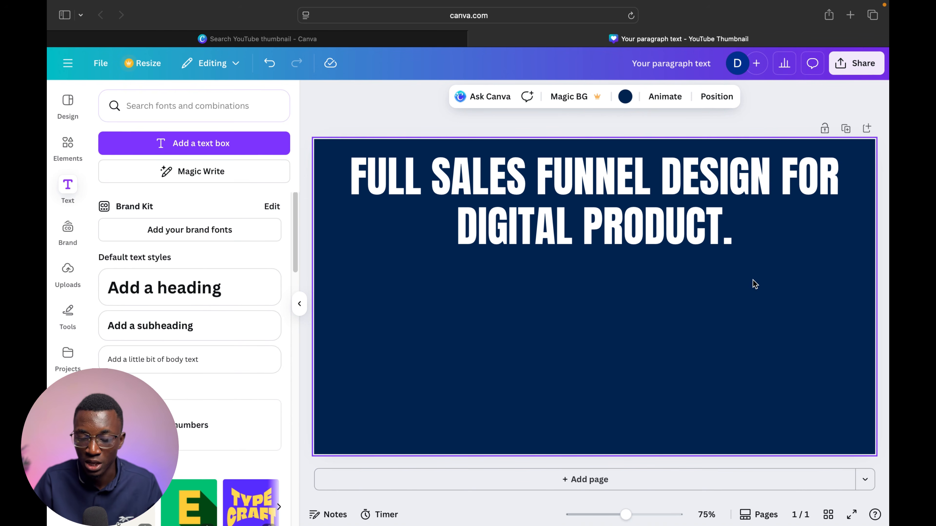
drag(735, 266, 873, 452)
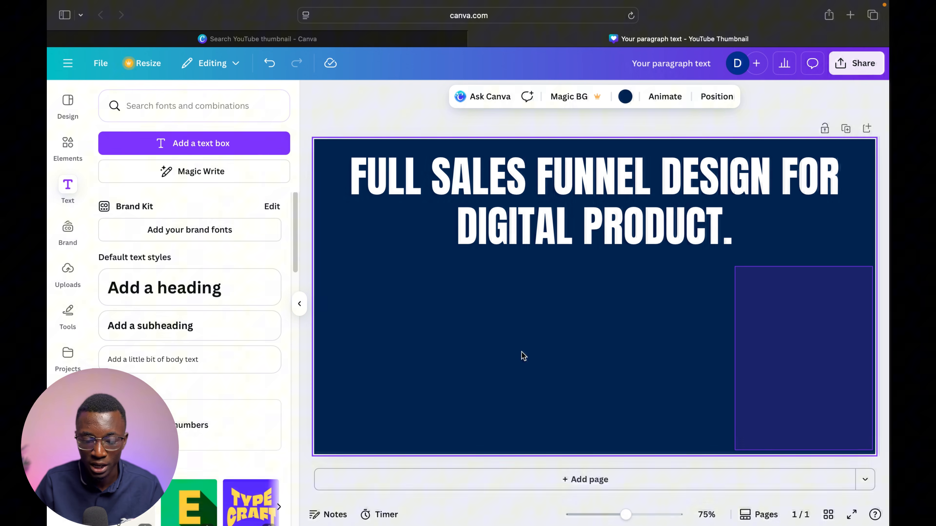
click(325, 305)
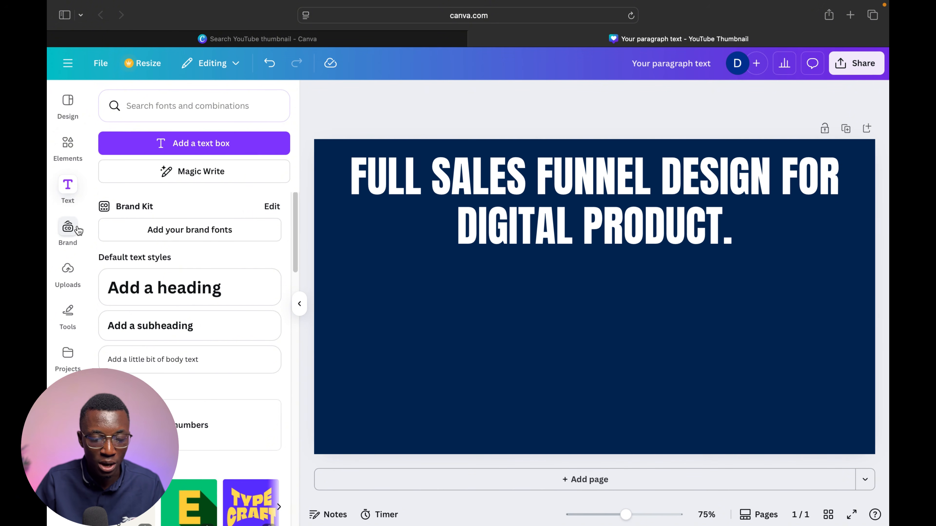
Add the uploaded photo of the smiling man in the navy hoodie to the thumbnail.
click(68, 272)
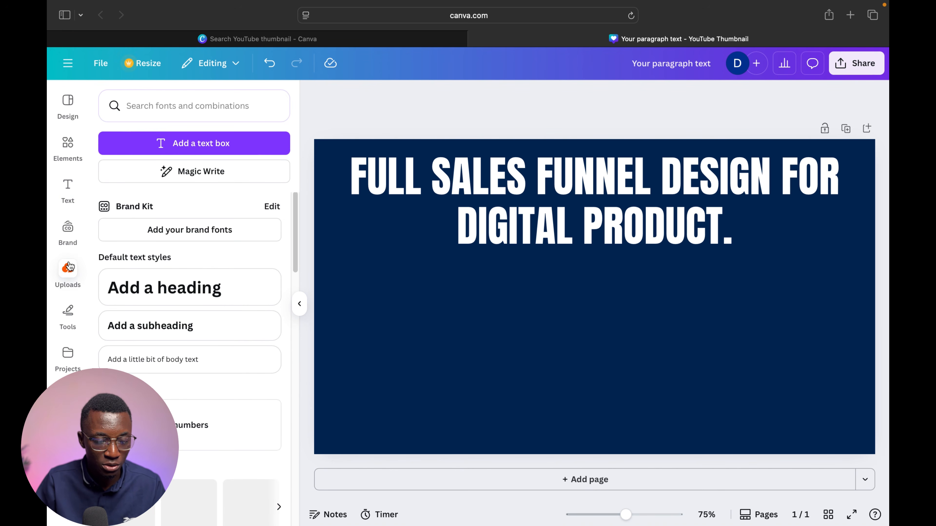
click(67, 268)
click(144, 359)
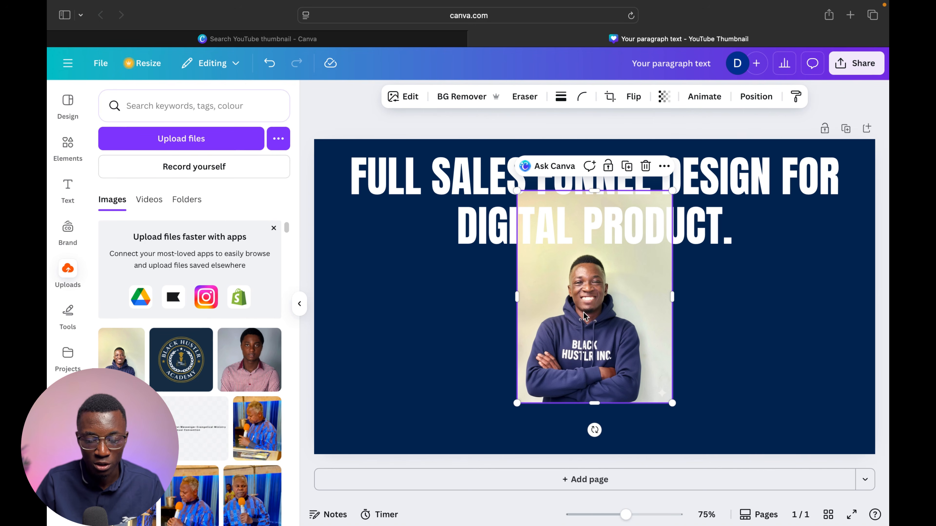
Enlarge the hoodie photo to nearly the full thumbnail height and place it in the bottom-right corner of the design.
drag(585, 313, 519, 327)
drag(614, 418, 637, 449)
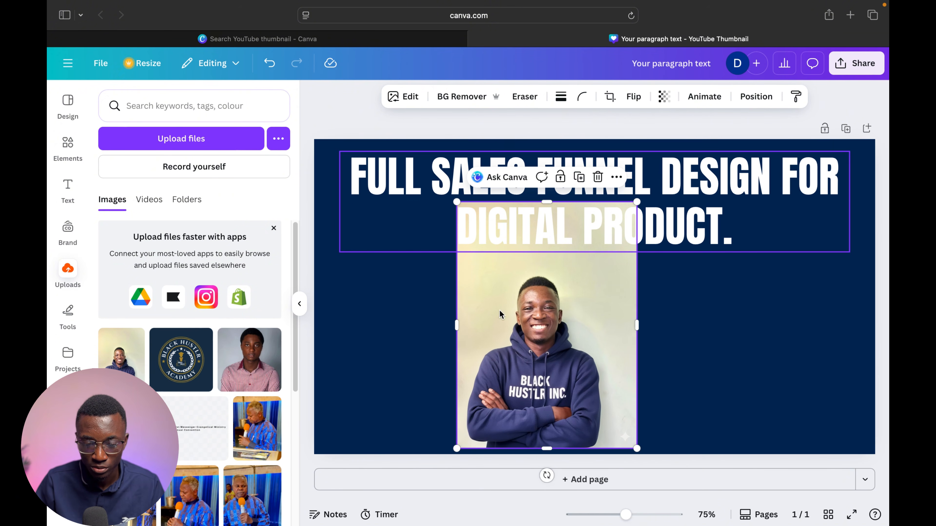
drag(470, 311, 411, 292)
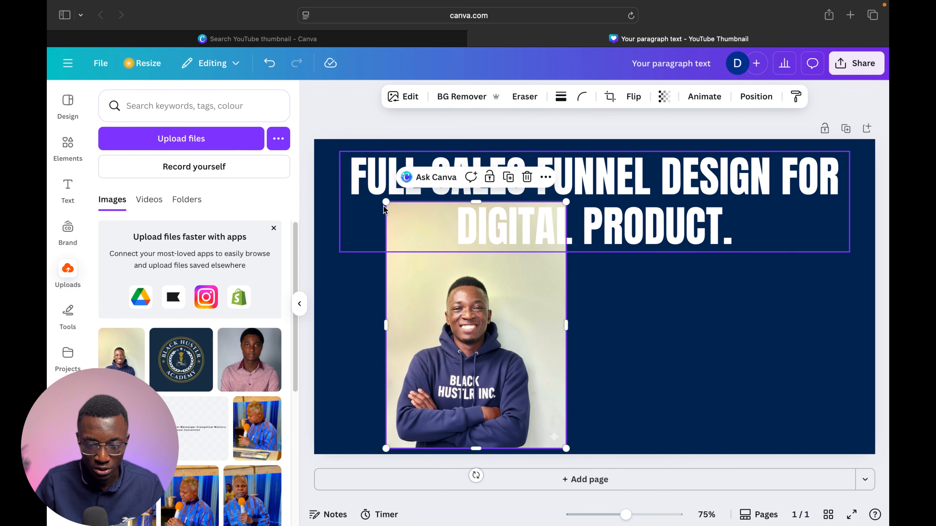
drag(386, 202, 353, 156)
drag(494, 338, 773, 341)
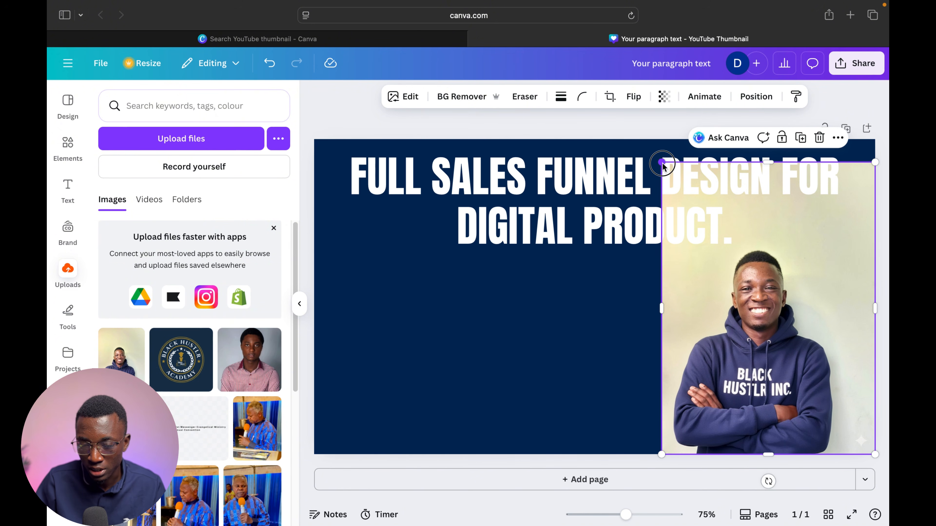
Enlarge the hoodie photo to the full thumbnail height, shift it right past the edge, and remove its background.
drag(662, 162, 644, 139)
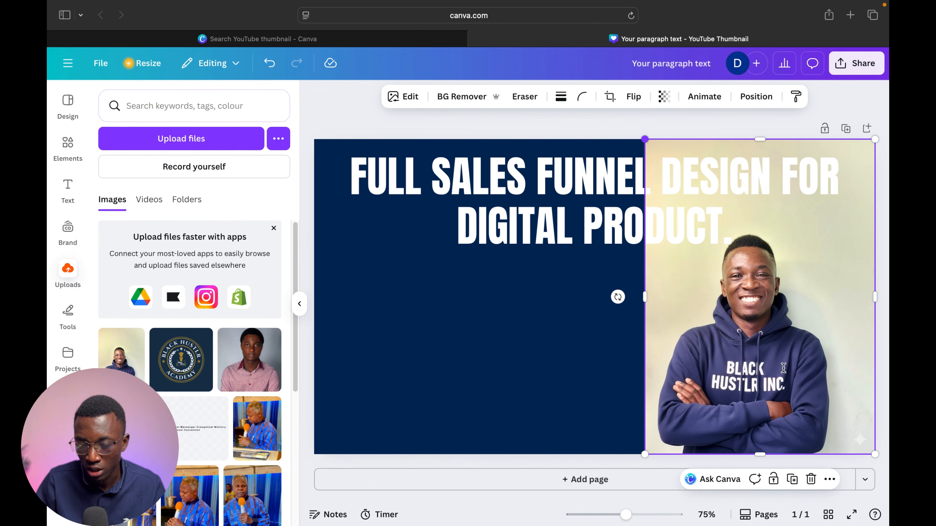
drag(802, 364, 834, 364)
click(471, 98)
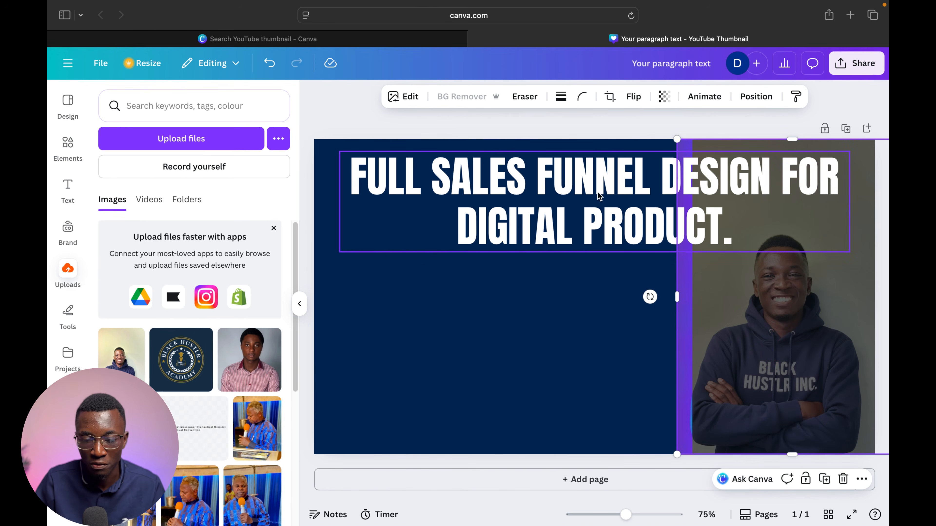
Scale the portrait cutout up slightly and place it flush against the bottom-right corner of the thumbnail.
click(774, 300)
drag(677, 140, 641, 111)
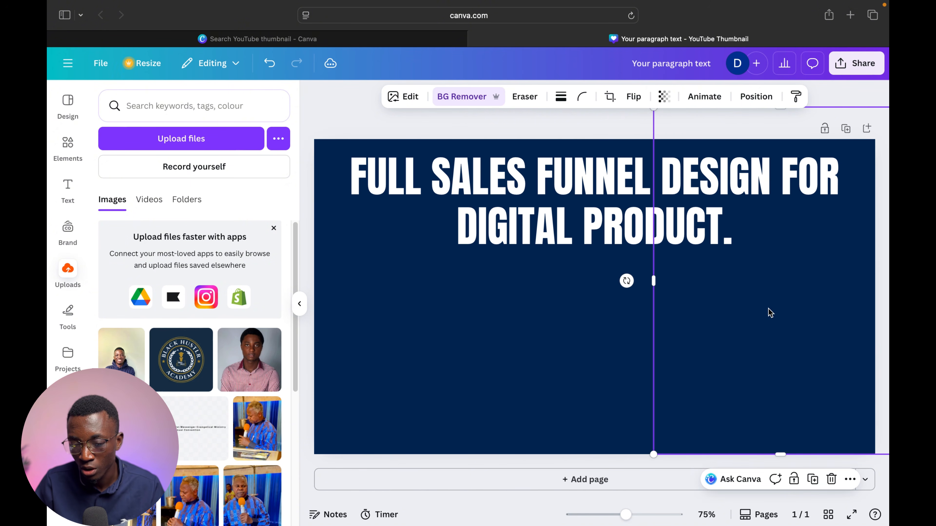
drag(771, 311, 795, 319)
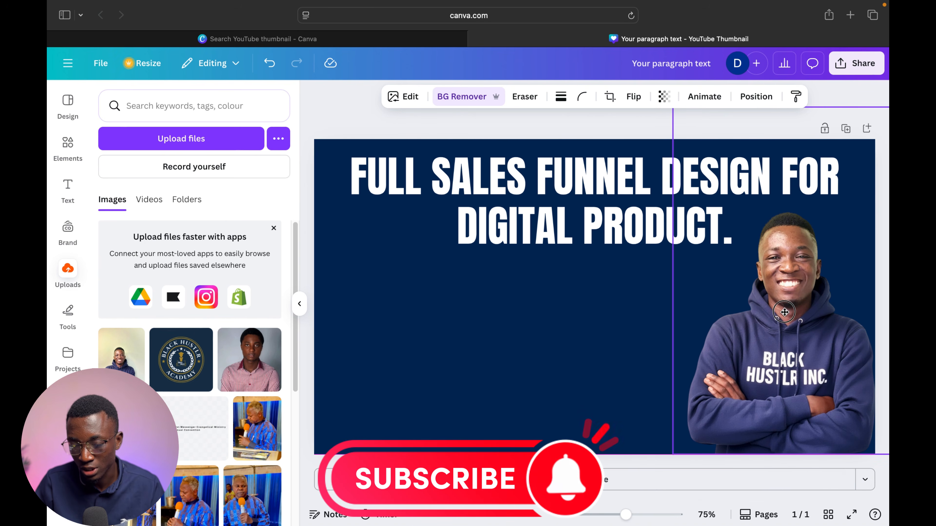
click(639, 355)
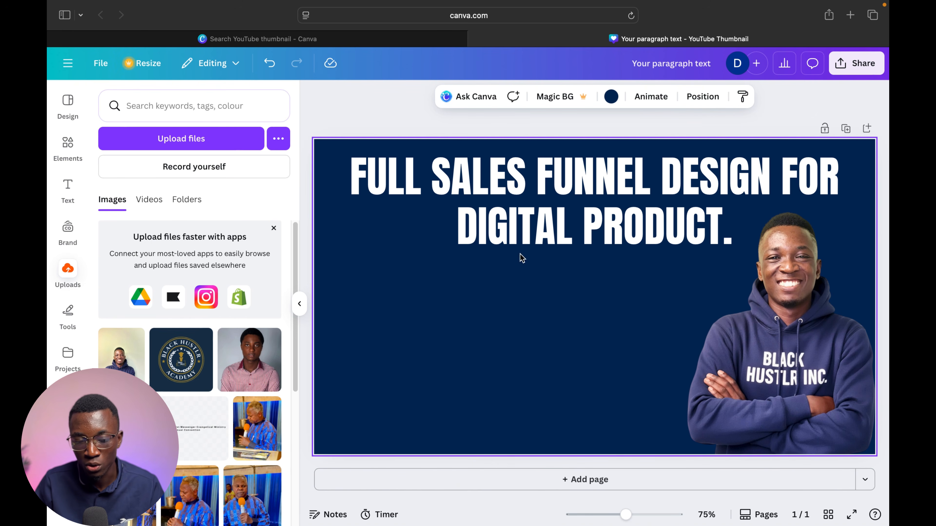
Change the heading's text colour to light orange #FFBF5C.
click(555, 182)
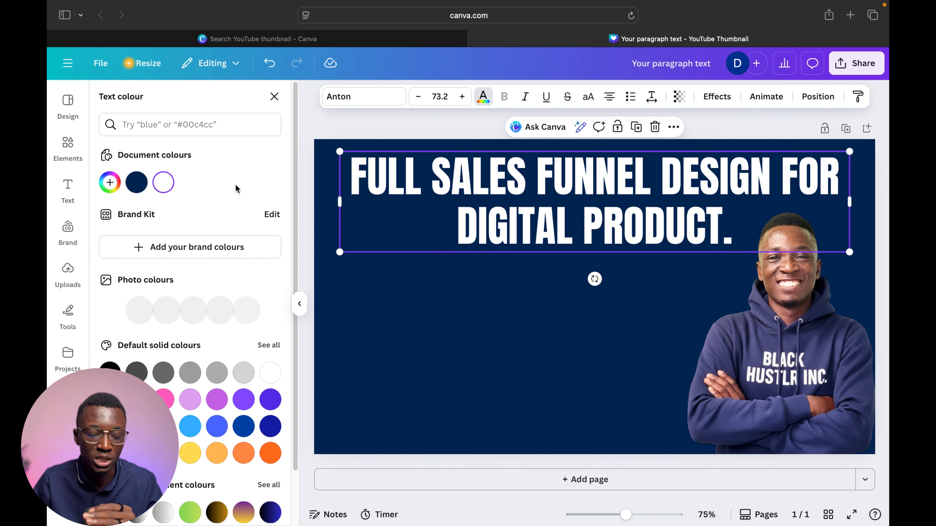
click(220, 447)
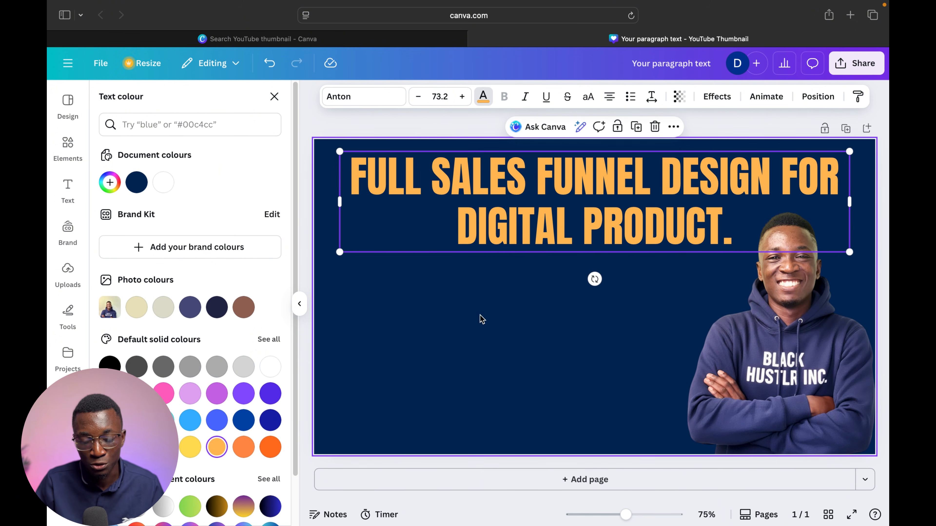
click(482, 98)
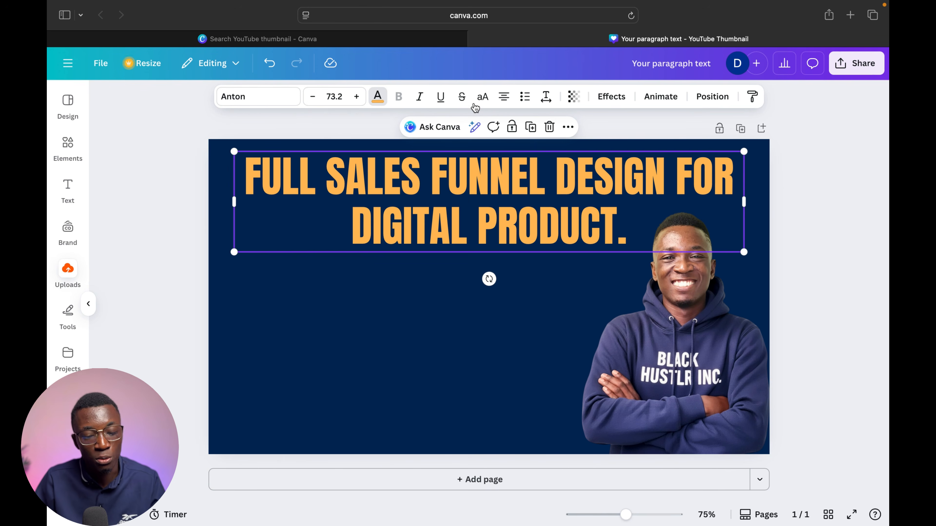
click(378, 97)
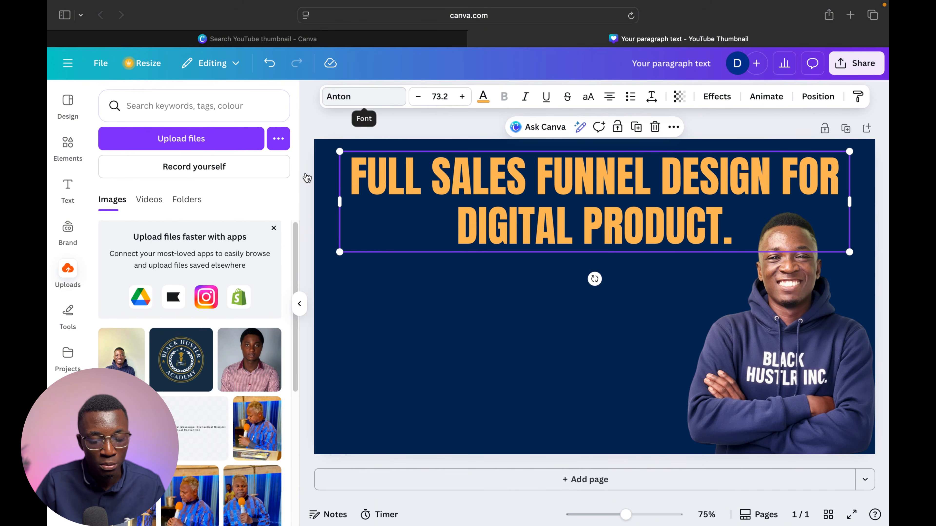
click(482, 97)
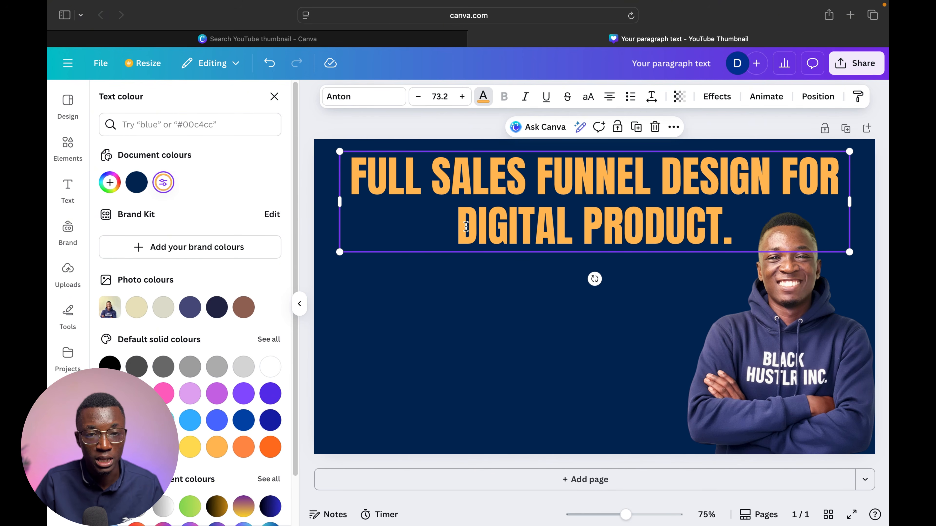
click(163, 187)
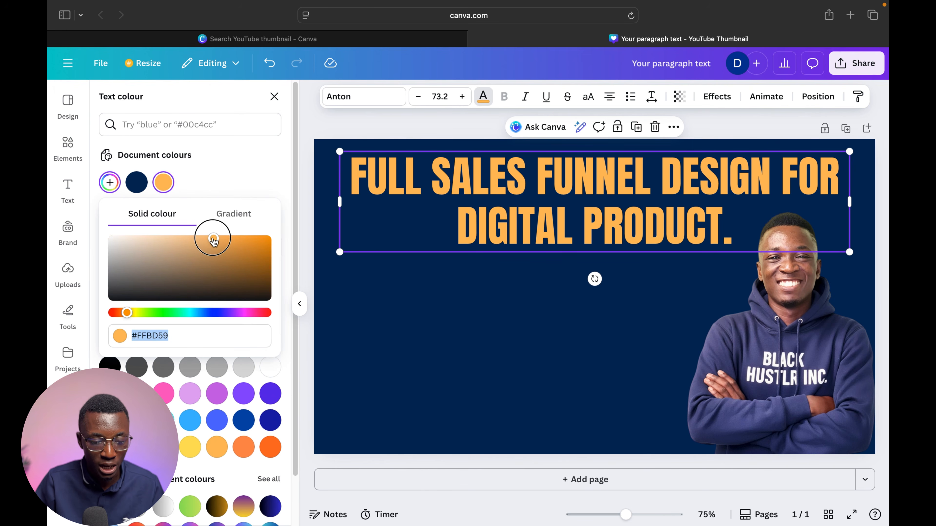
drag(214, 240, 230, 238)
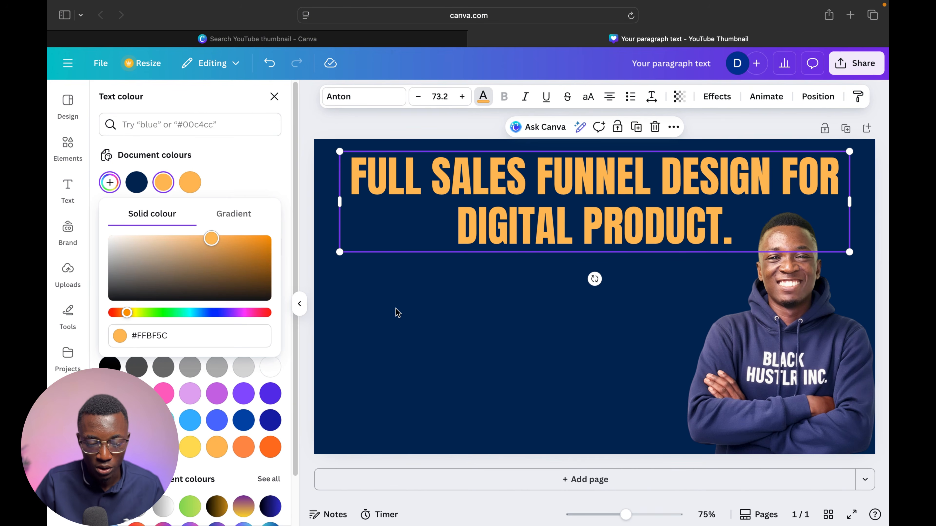
key(Escape)
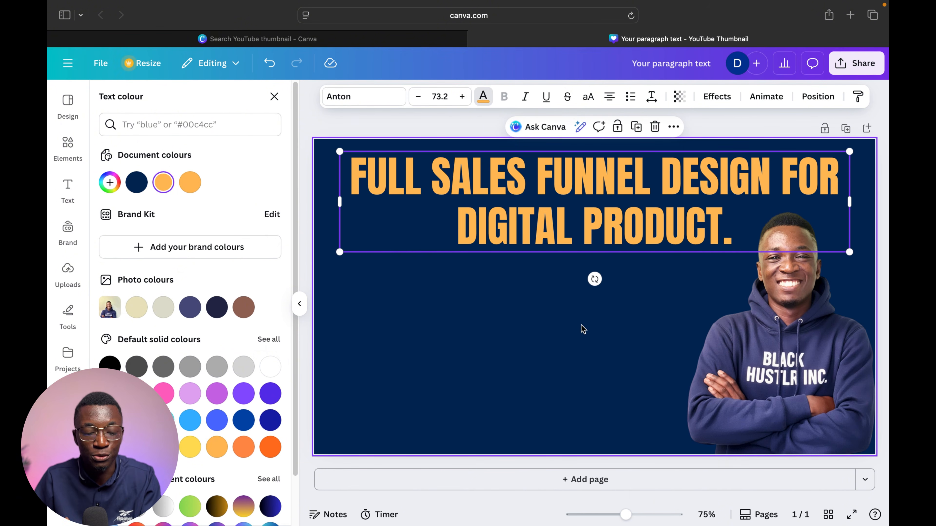
Browse the full collection of shapes and add the square with notched corners to the thumbnail.
click(67, 146)
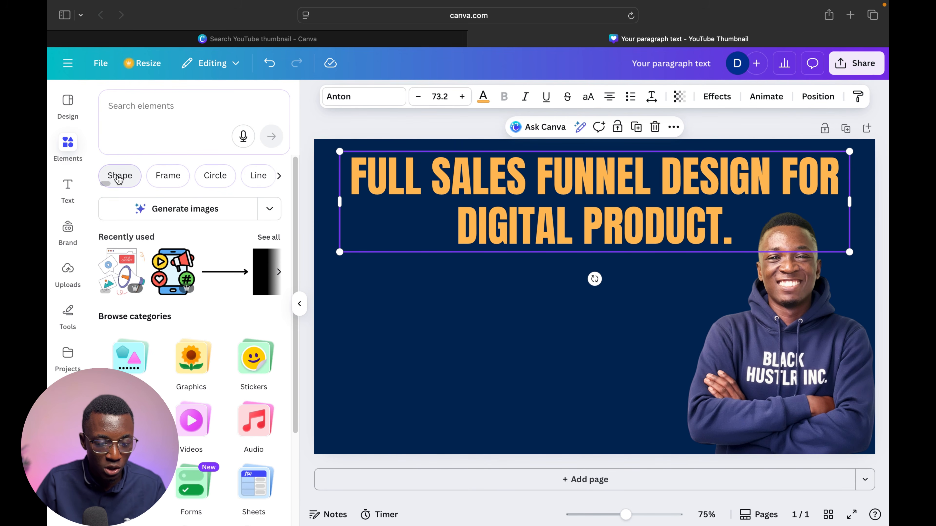
click(132, 180)
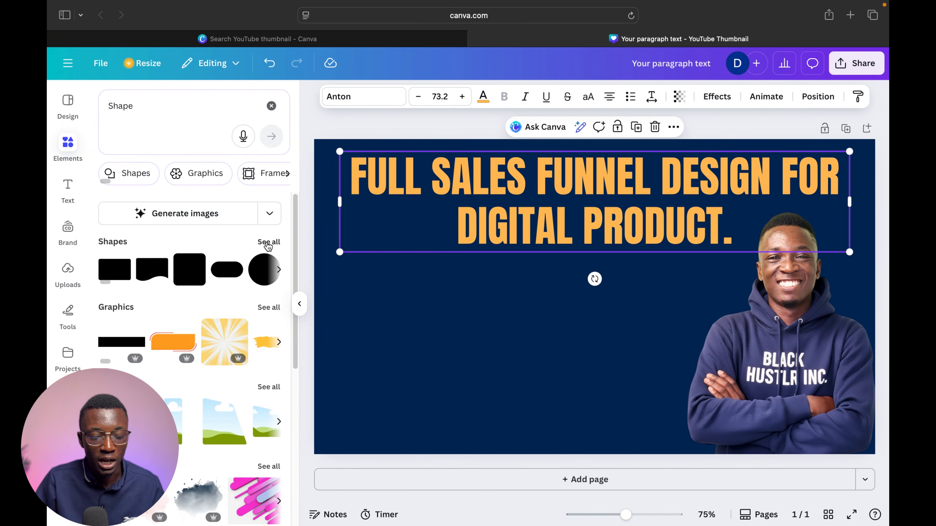
click(263, 248)
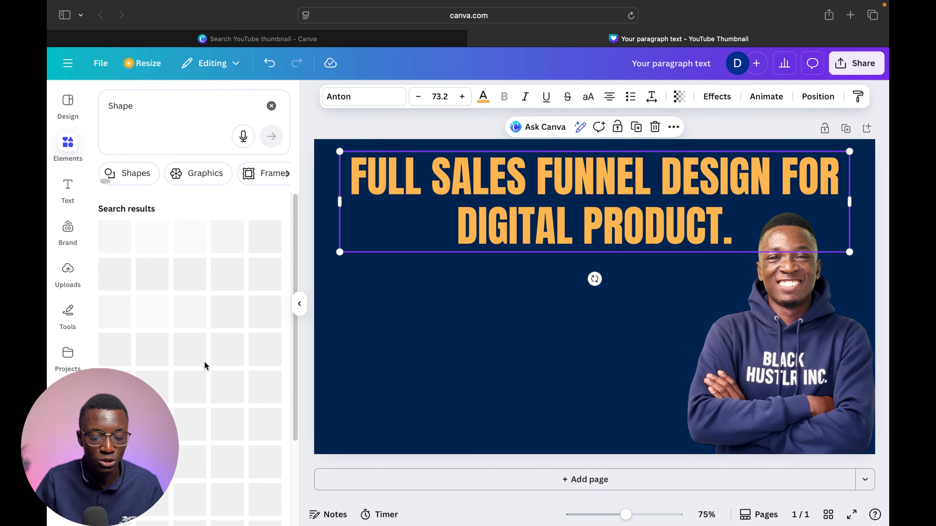
click(621, 439)
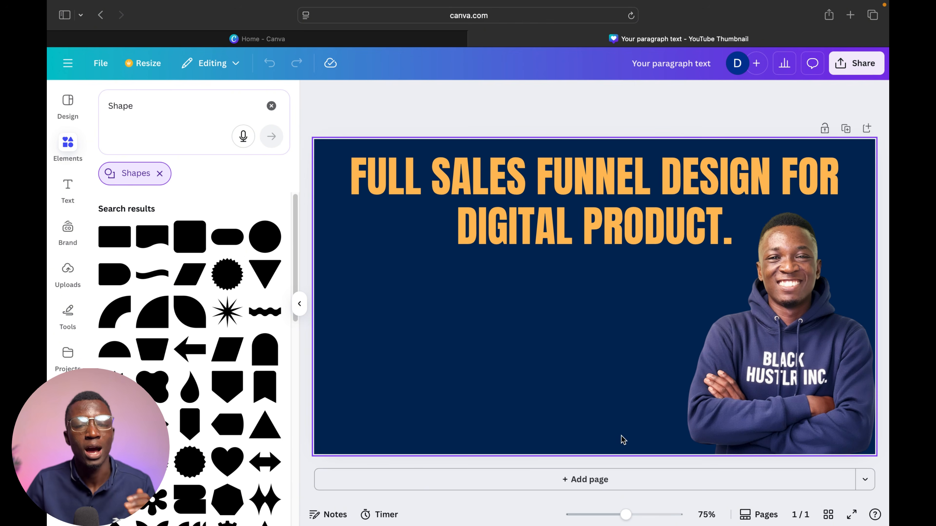
scroll(203, 415, down, 3)
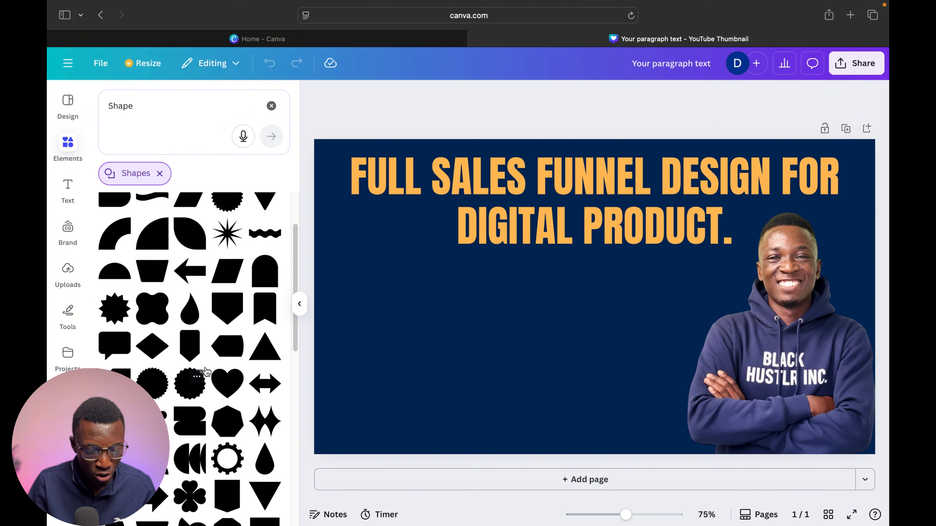
scroll(218, 402, down, 4)
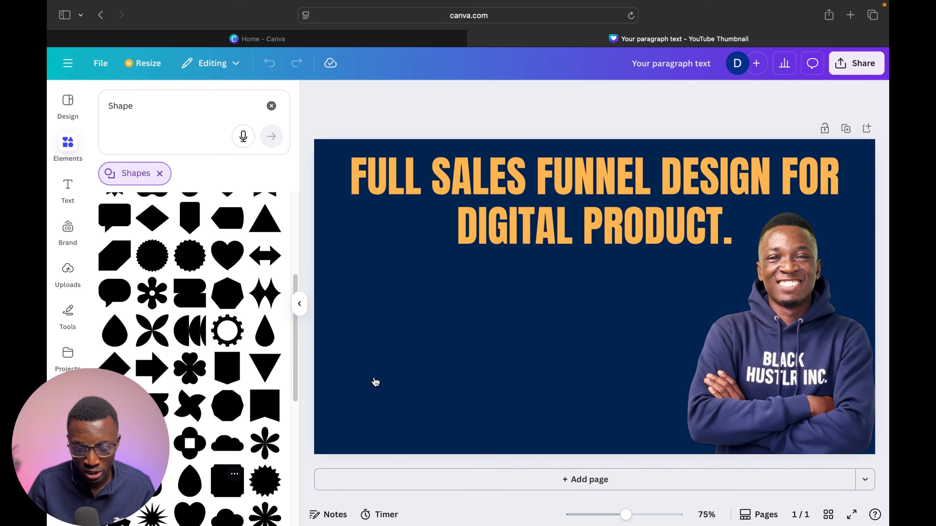
click(442, 340)
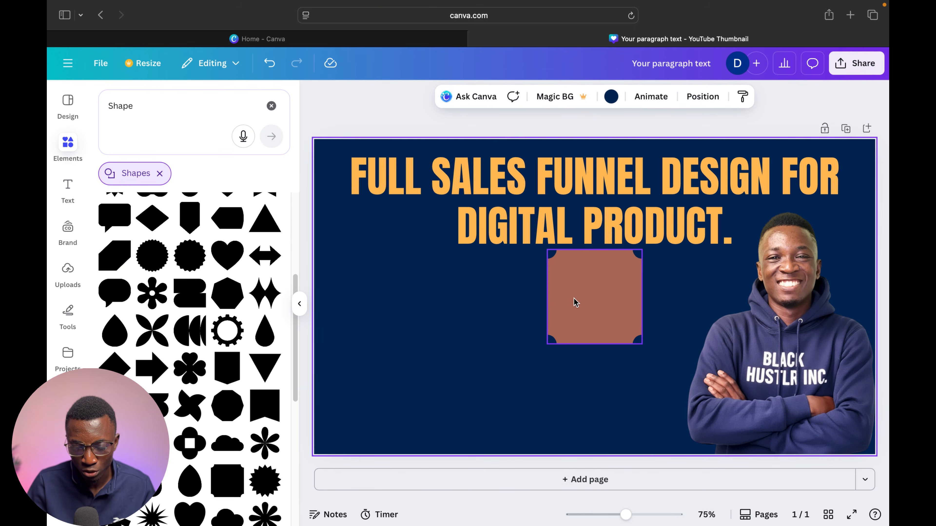
Move the notched square below the heading and stretch it into a wide banner reaching from near the left edge to the portrait.
drag(575, 303, 450, 348)
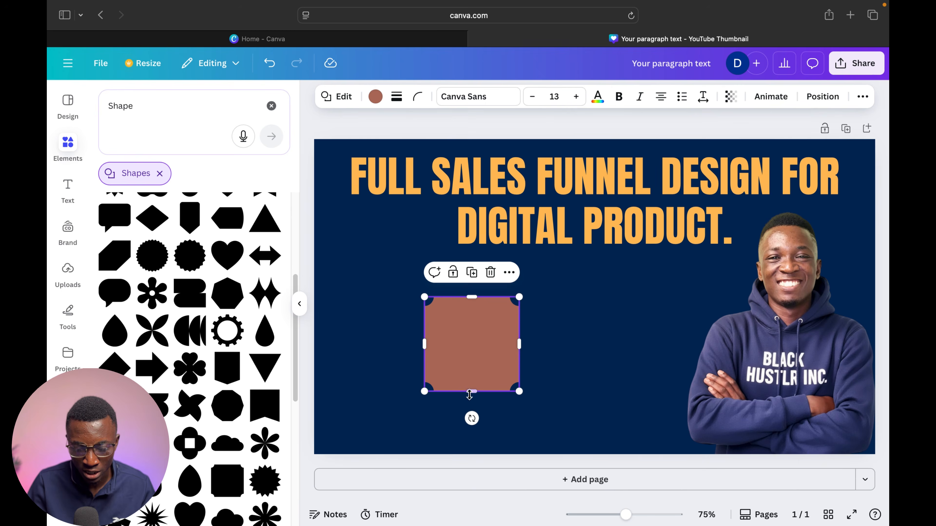
drag(470, 391, 471, 362)
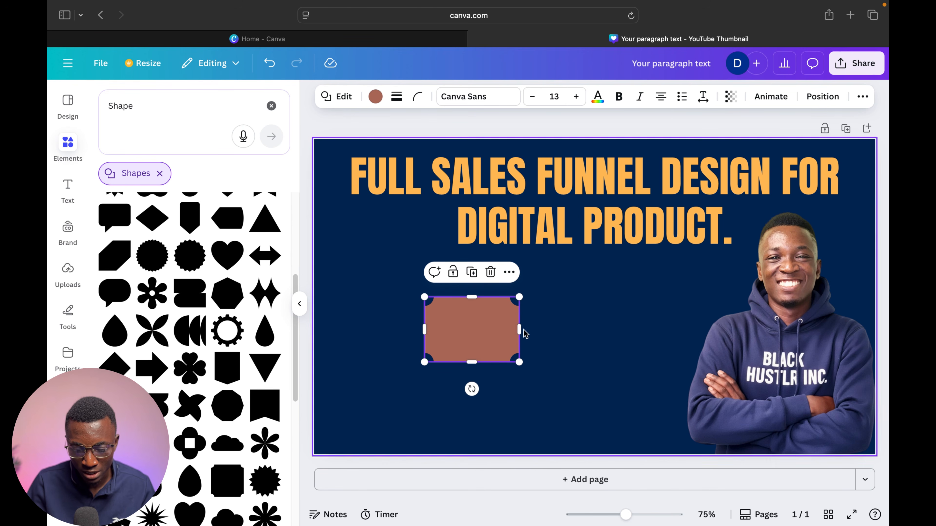
drag(520, 329, 662, 331)
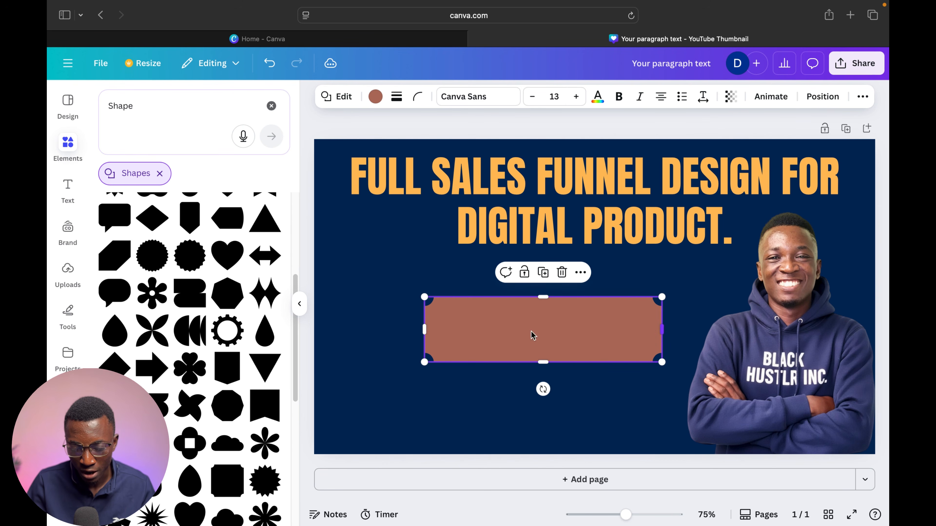
drag(424, 331, 346, 332)
drag(504, 365, 504, 377)
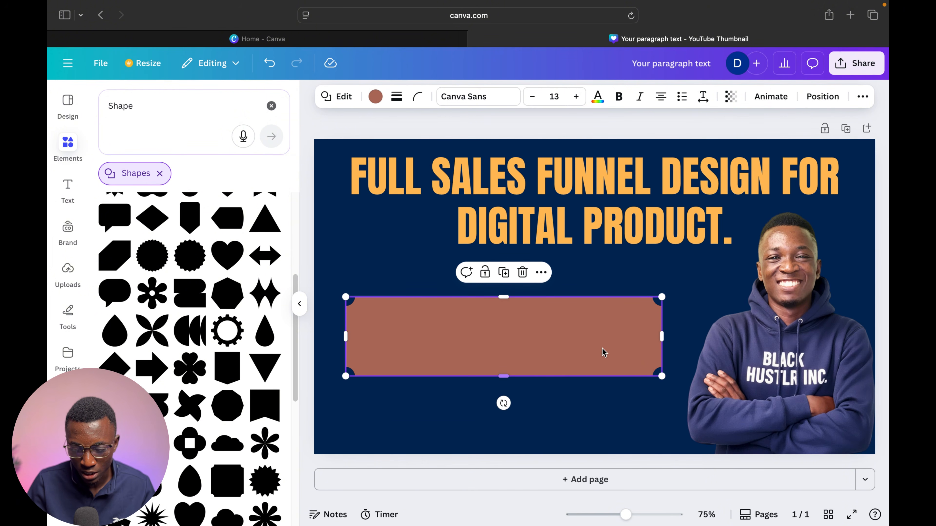
drag(672, 338, 709, 338)
click(646, 390)
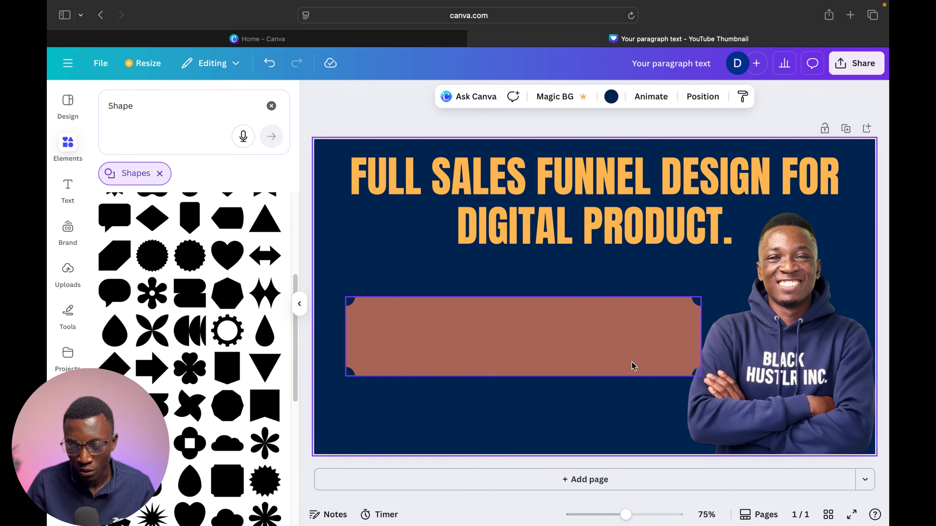
Raise the banner closer to the heading and extend its left end slightly towards the thumbnail's left edge.
drag(633, 365, 638, 344)
click(585, 387)
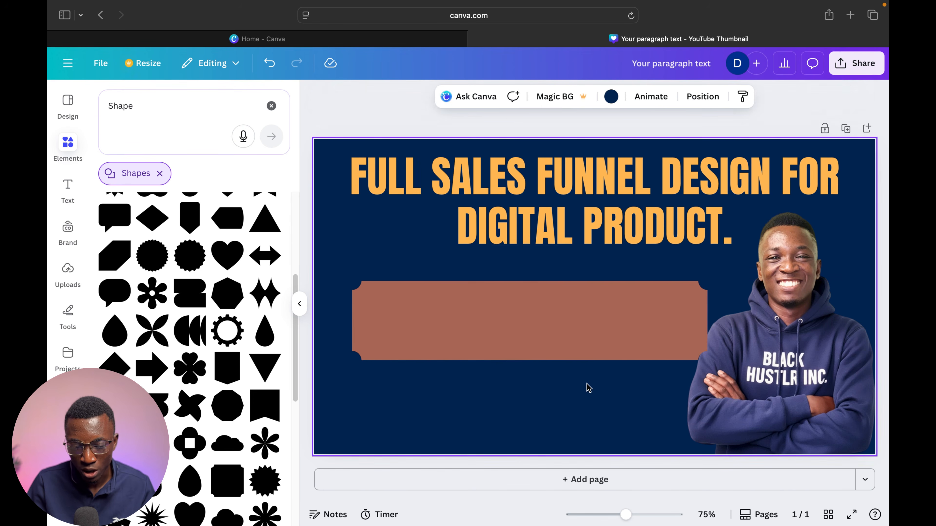
click(357, 325)
drag(356, 323, 346, 321)
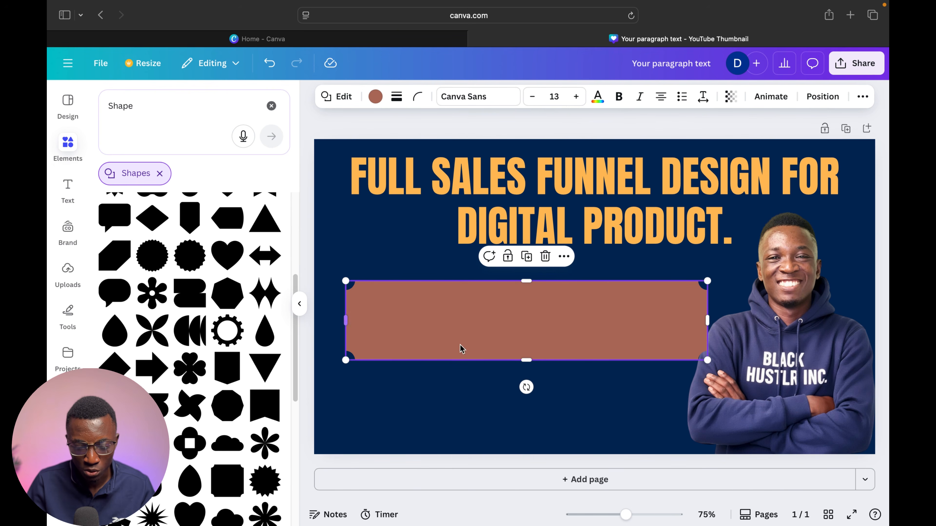
click(477, 385)
click(488, 341)
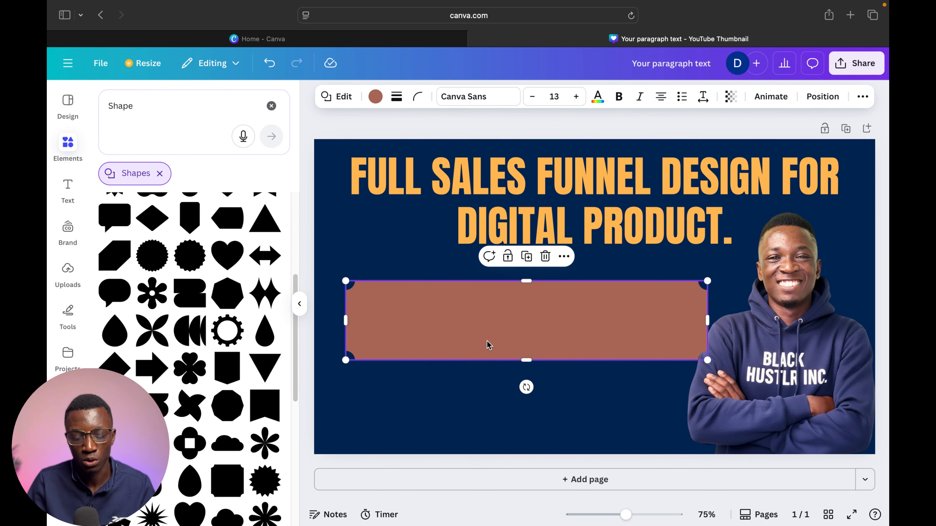
Fill the notched banner with the heading's orange, #FFBF5C.
click(375, 97)
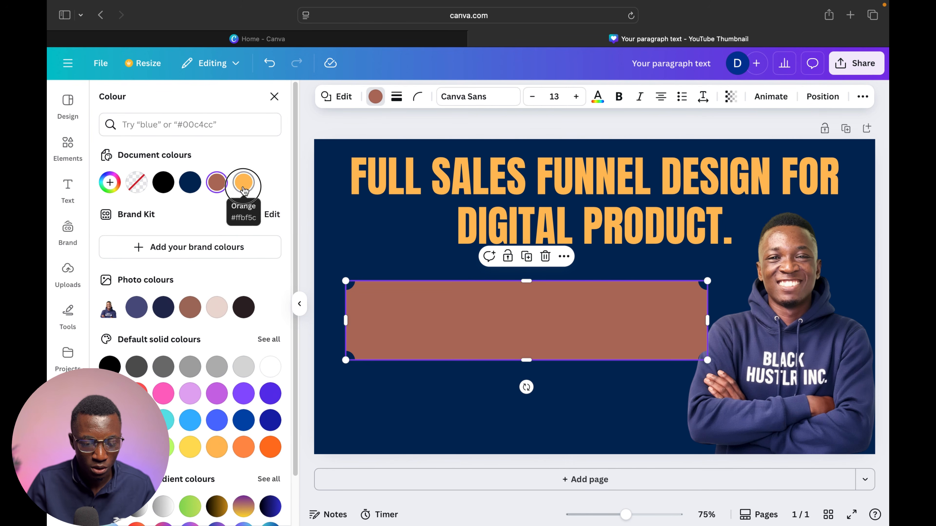
click(243, 182)
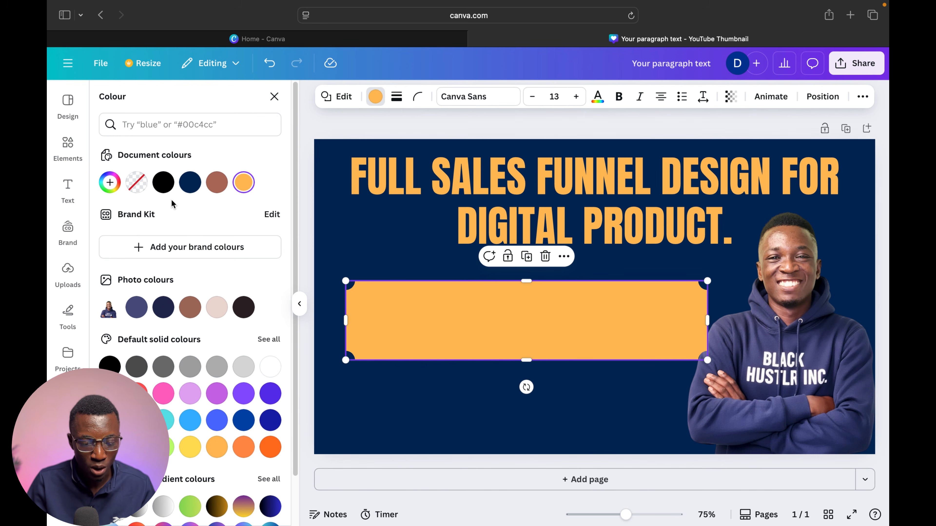
click(266, 368)
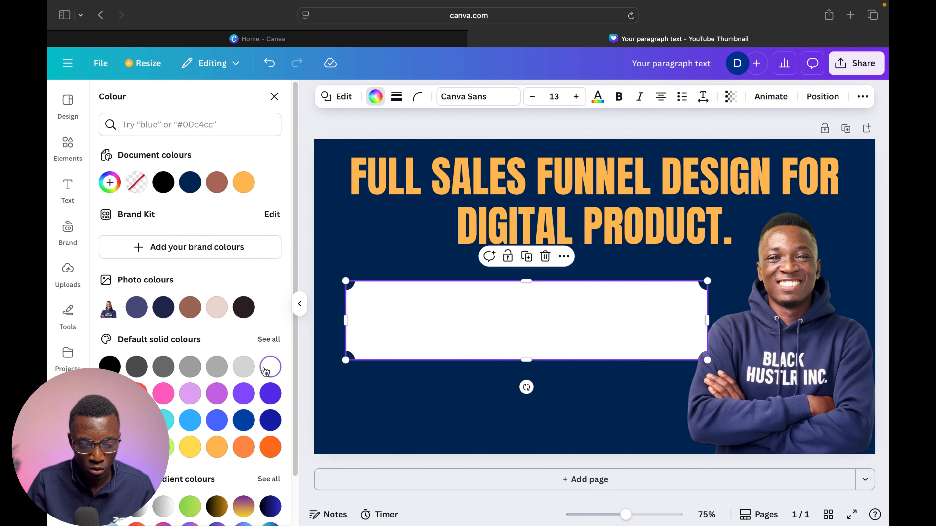
click(244, 182)
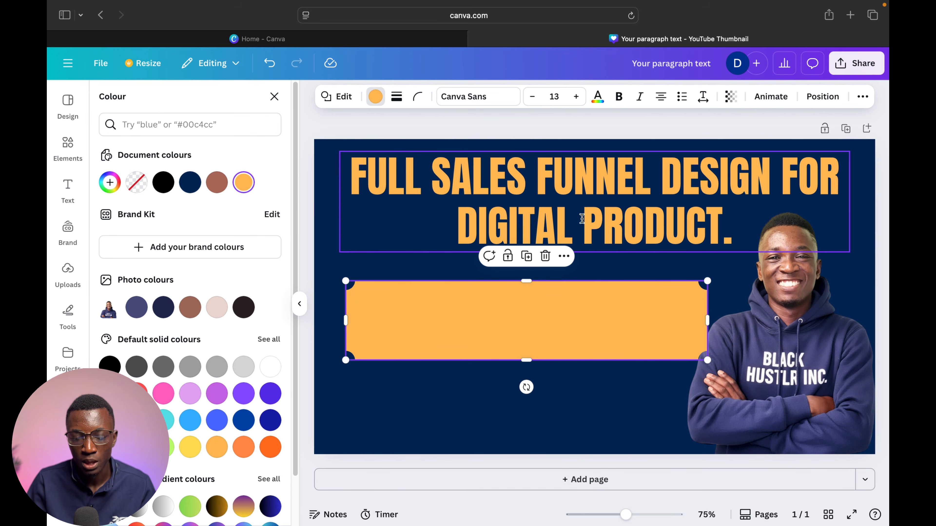
click(426, 406)
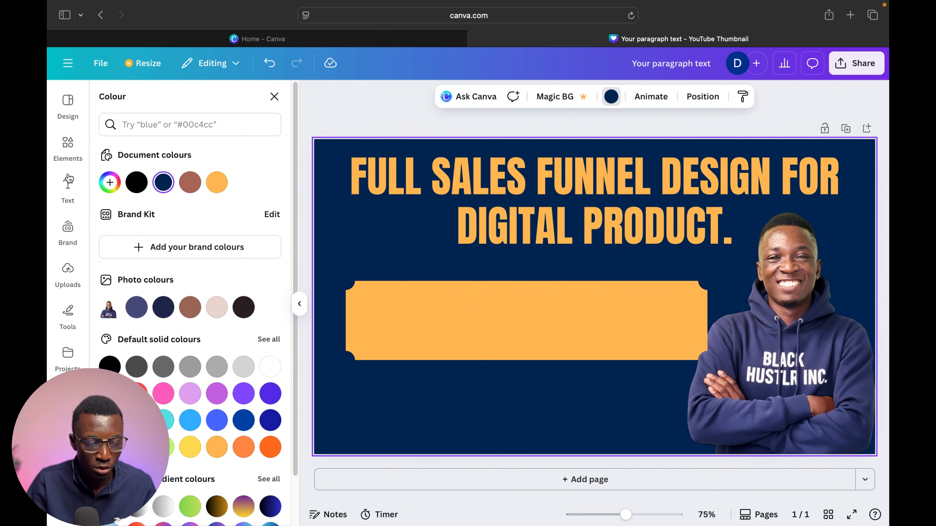
Add a subheading text box to the thumbnail and replace its placeholder with a green check mark emoji.
click(67, 189)
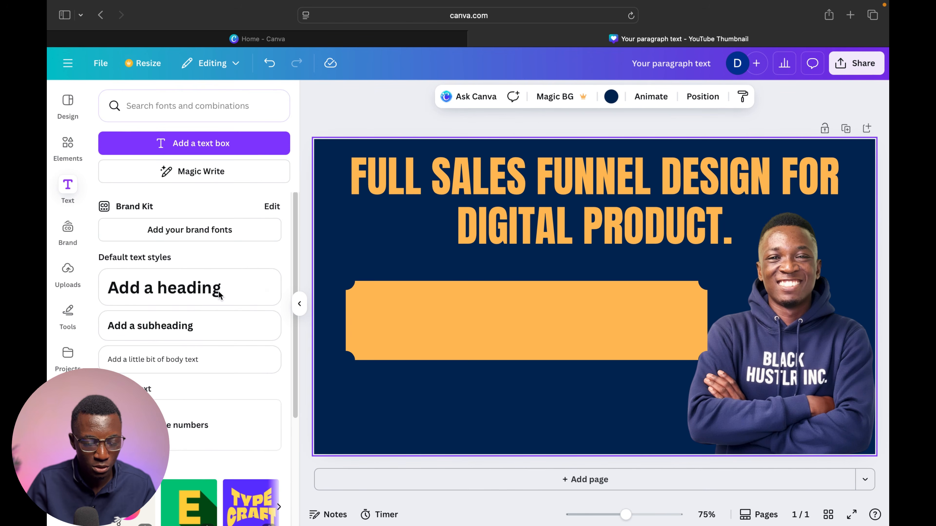
click(264, 313)
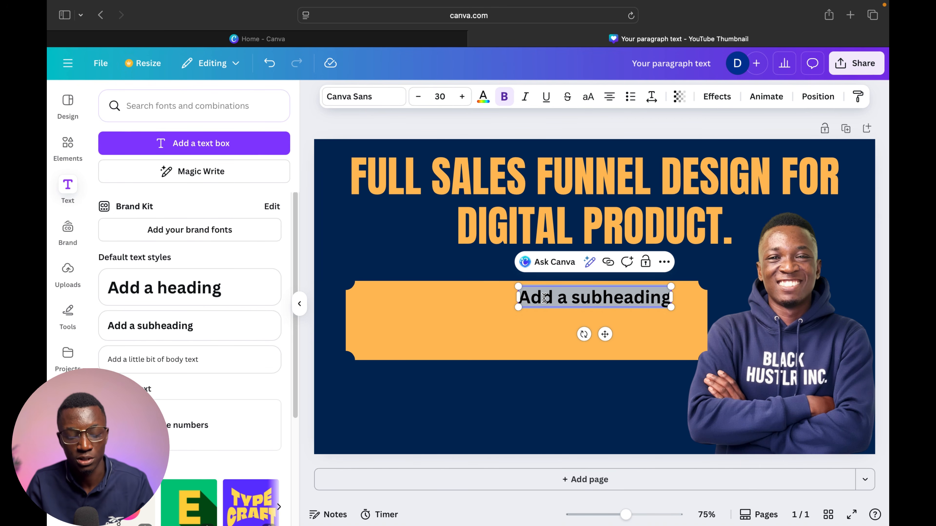
text(Dobe)
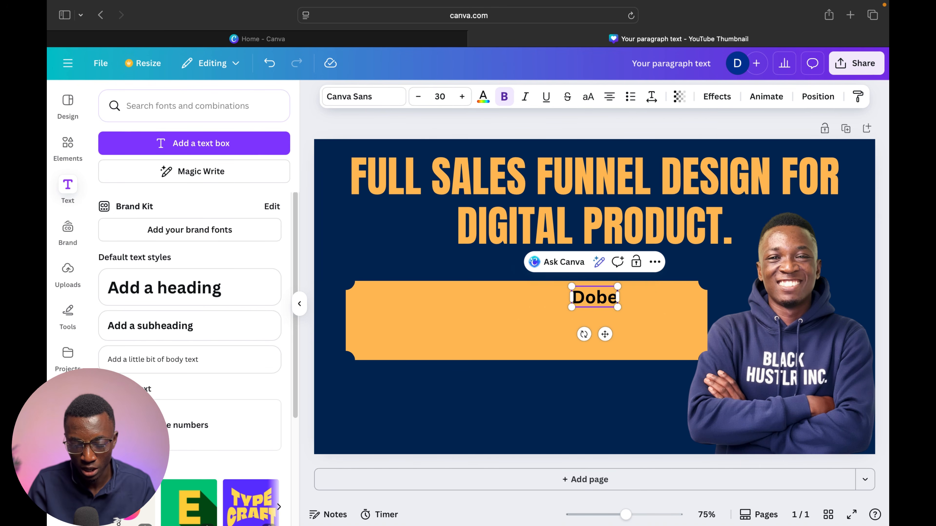
key(BackSpace)
key(BackSpace)
text(ne)
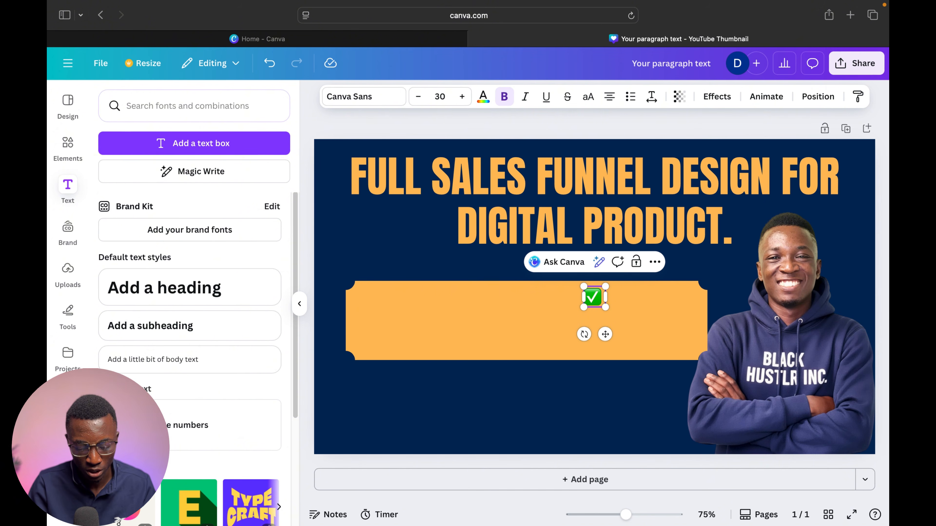
Write "Direct Response Copy" after the check mark in the subheading.
text( Direcy)
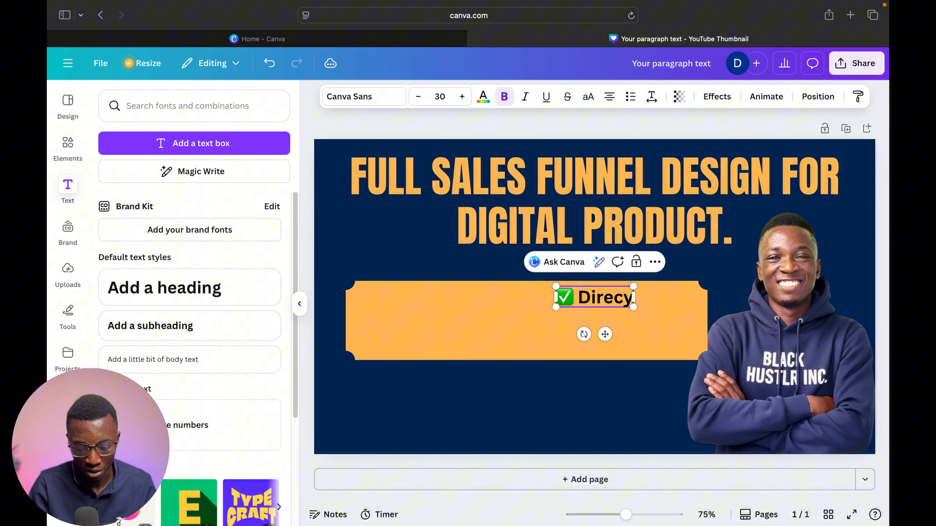
key(BackSpace)
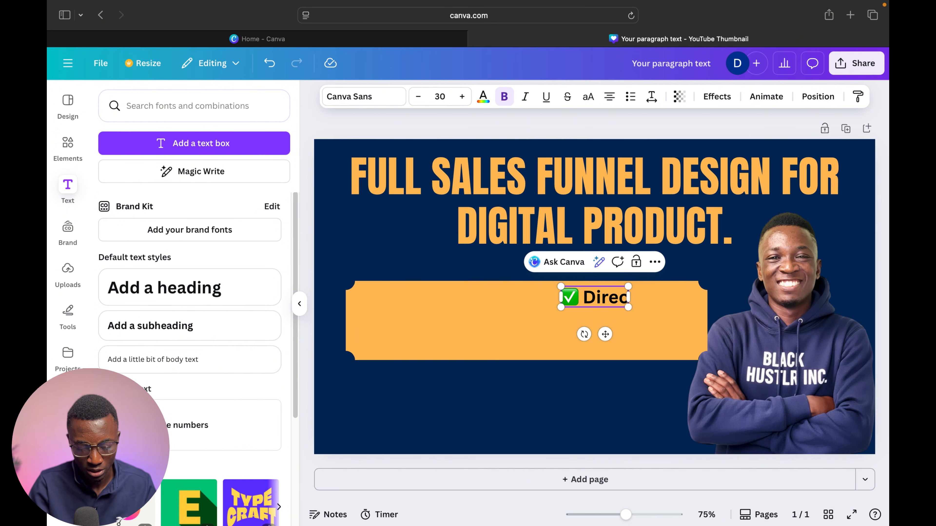
text(t Resppon)
key(BackSpace)
key(BackSpace)
key(BackSpace)
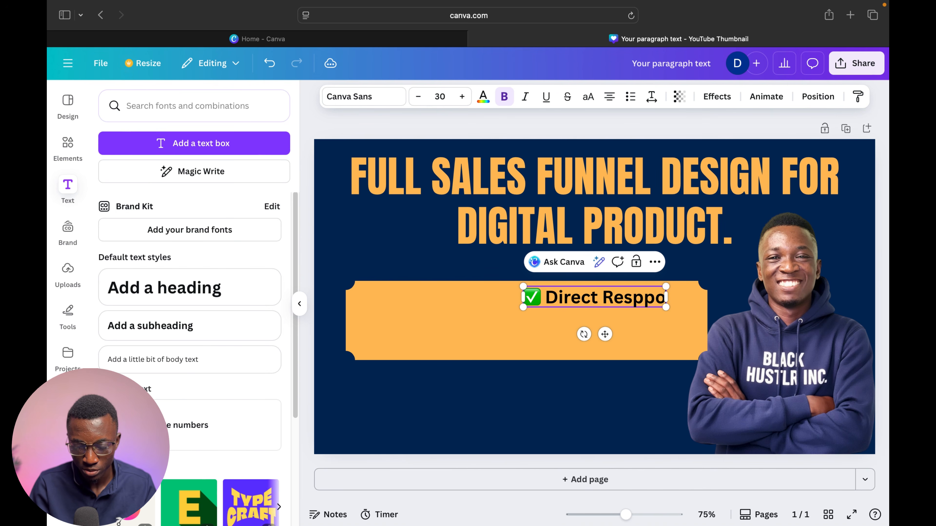
text(onse Copy)
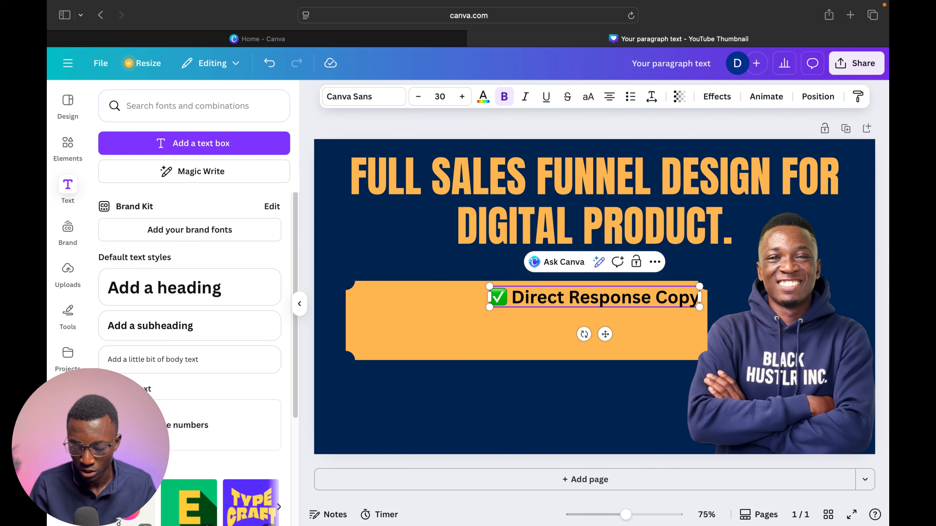
Add a second check-marked line reading "Ad Creatives" and insert "Sales" before "Copy" in the first line.
key(Return)
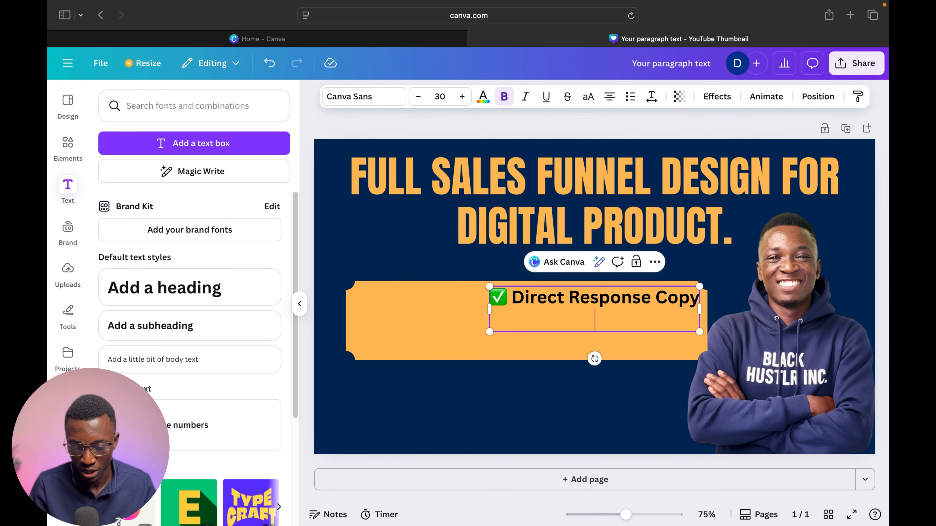
text(don)
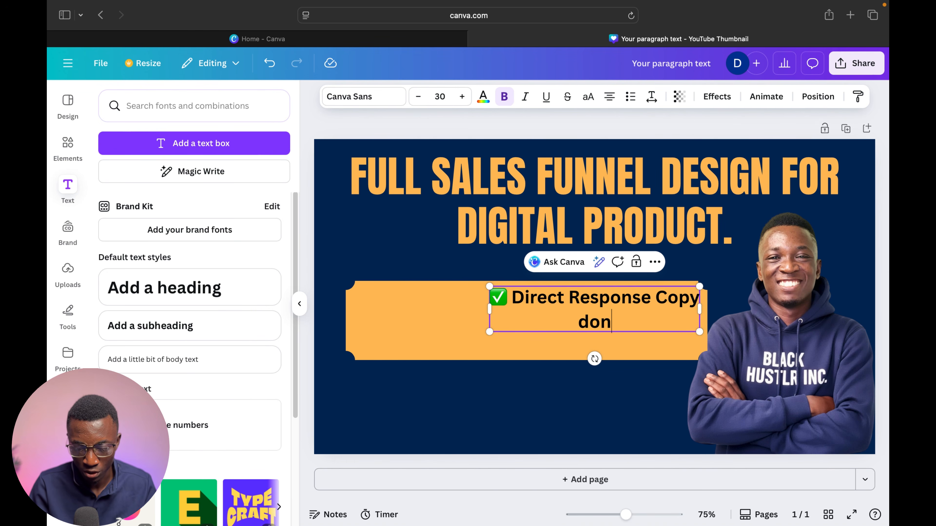
text(e)
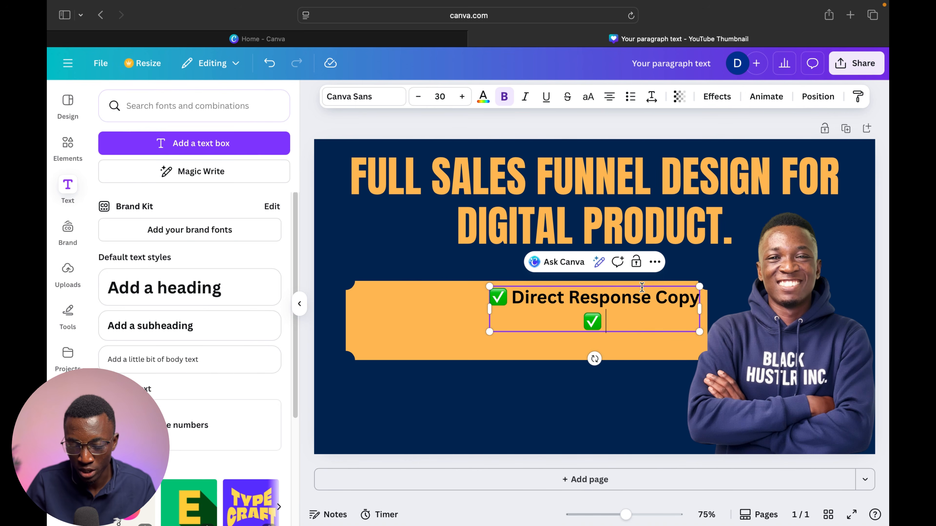
click(656, 297)
text(Sales)
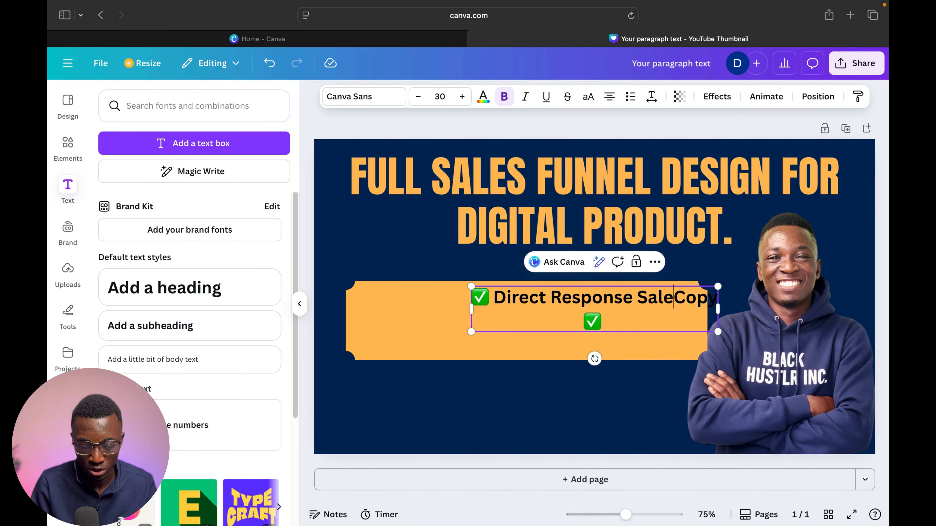
click(640, 322)
text(Ad)
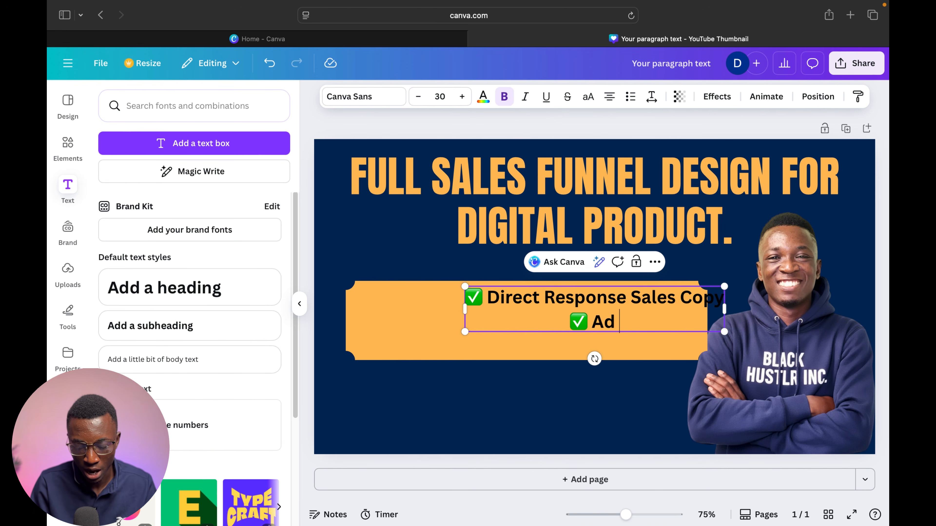
text( Creati)
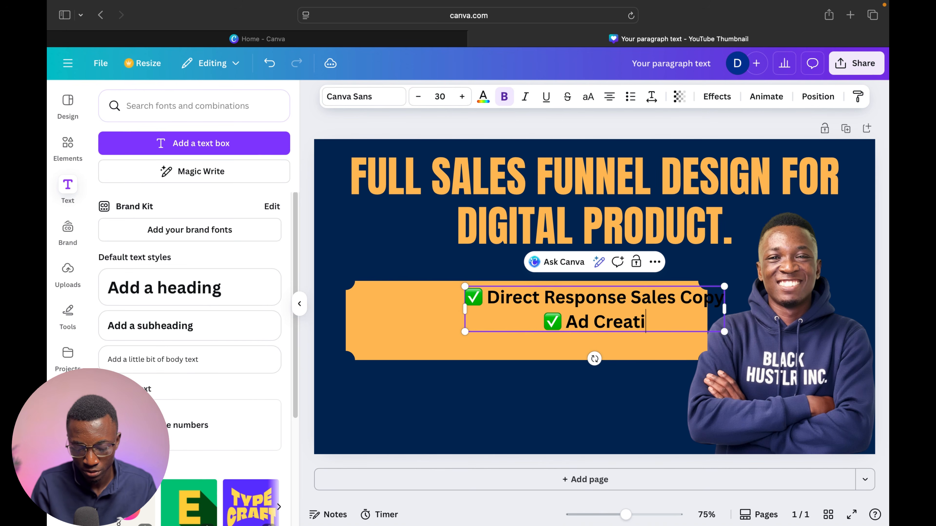
text(ves)
Add a third line to the checklist with a check mark emoji and the text "Funnel Design".
key(Return)
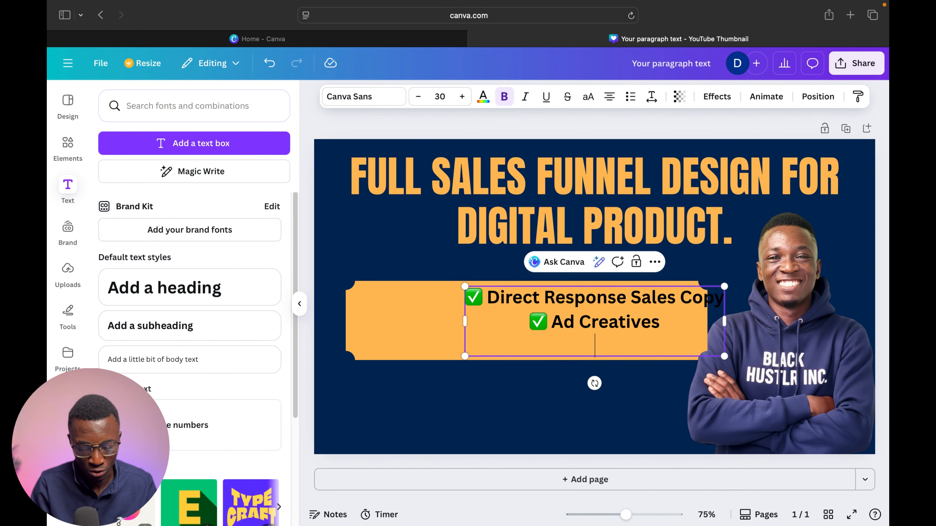
text(Funnel)
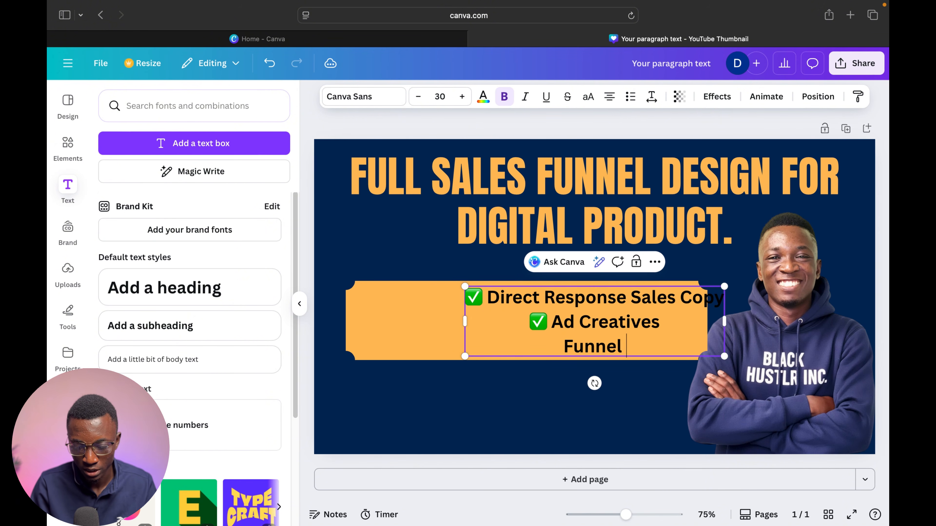
key(BackSpace)
key(BackSpace)
key(BackSpace)
key(BackSpace)
key(BackSpace)
text(Don)
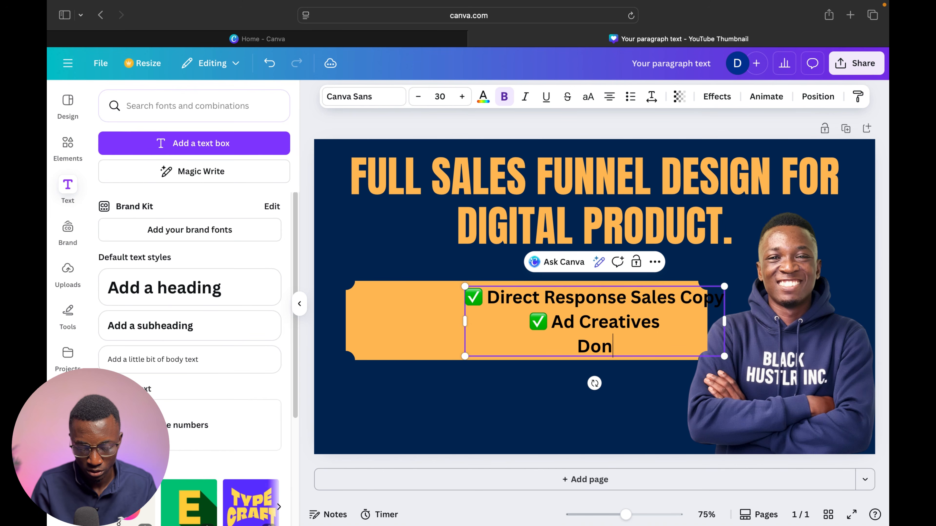
text(e F)
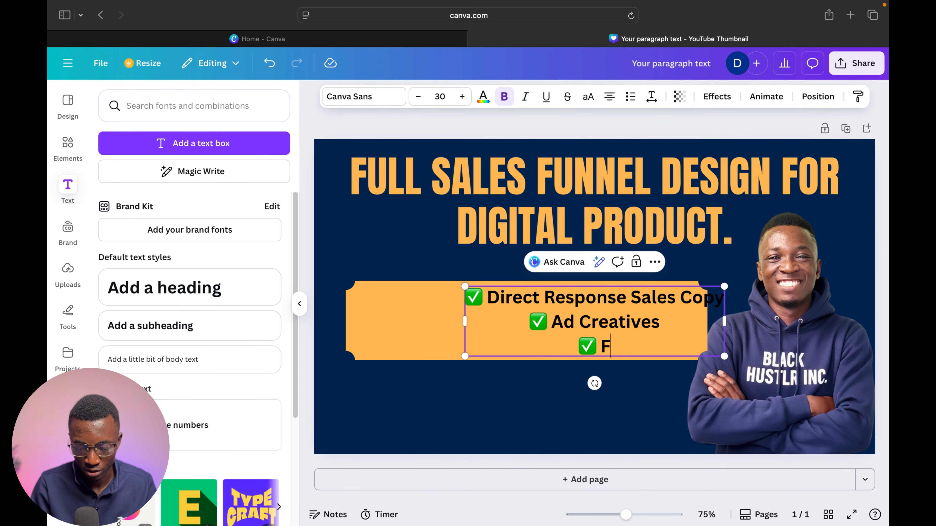
text(unnel Design)
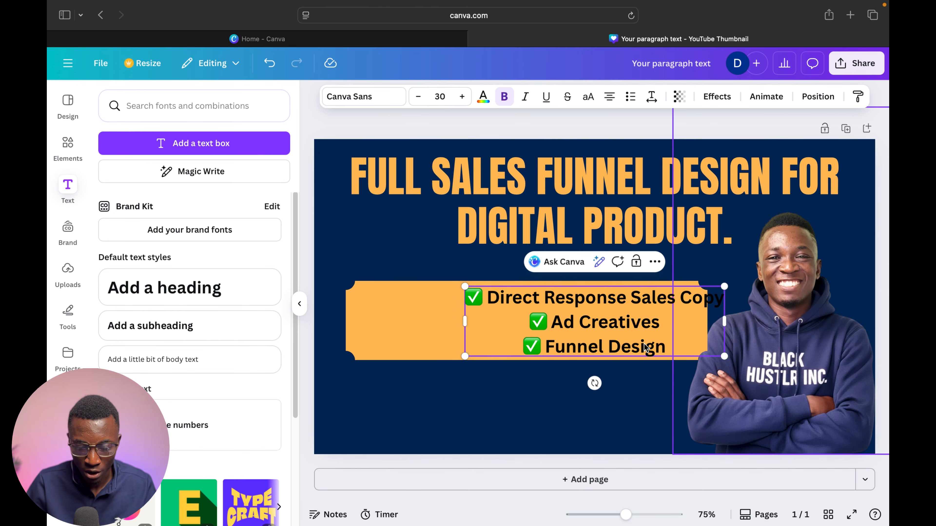
Move the checklist to the left part of the orange banner and left-align its lines.
click(485, 402)
drag(547, 329, 440, 330)
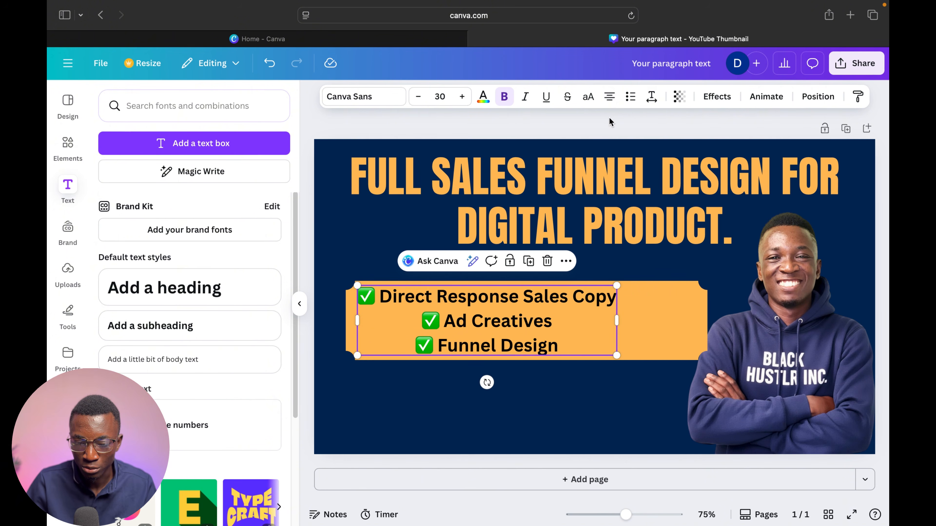
click(607, 100)
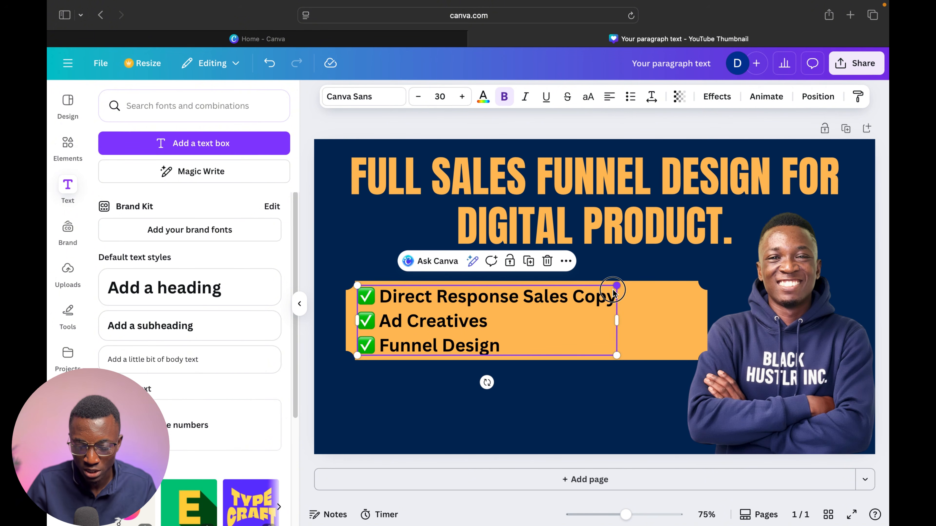
Shrink the checklist to font size 25.1, then reduce the banner's height and recentre it around the text.
drag(617, 287, 516, 317)
click(614, 313)
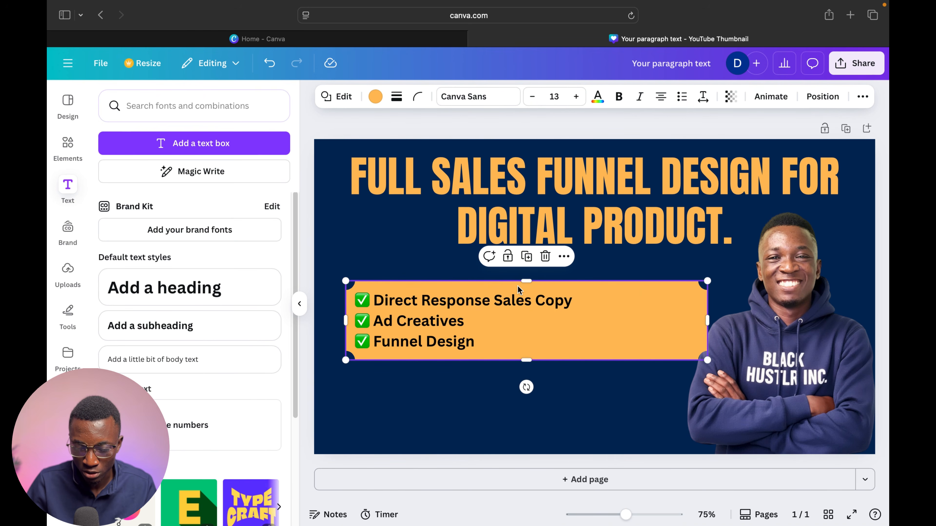
drag(527, 282, 526, 293)
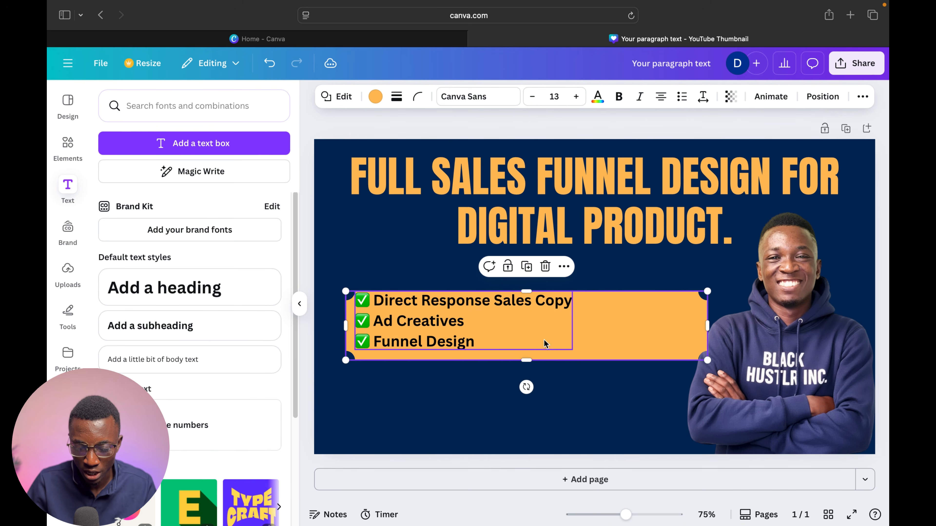
drag(587, 335, 591, 322)
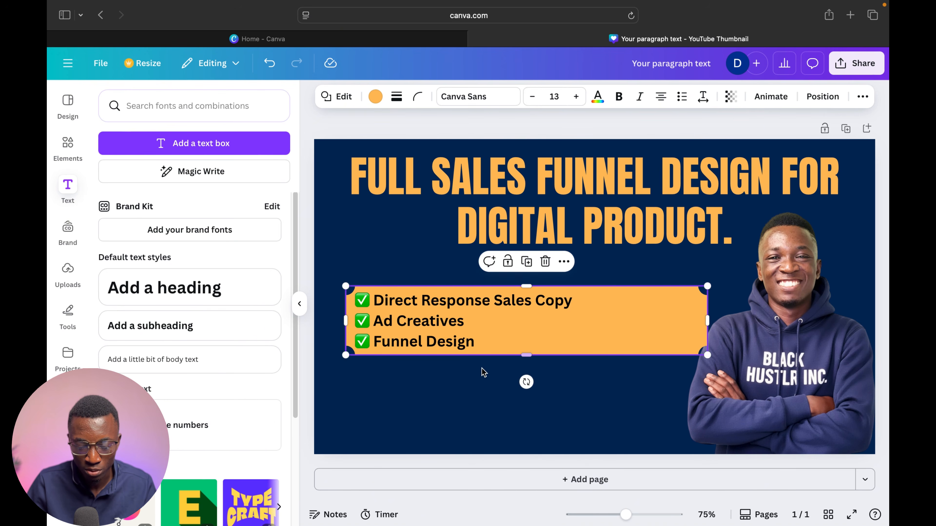
click(483, 372)
Duplicate the checklist and place the copy to the right of the original on the banner.
click(442, 315)
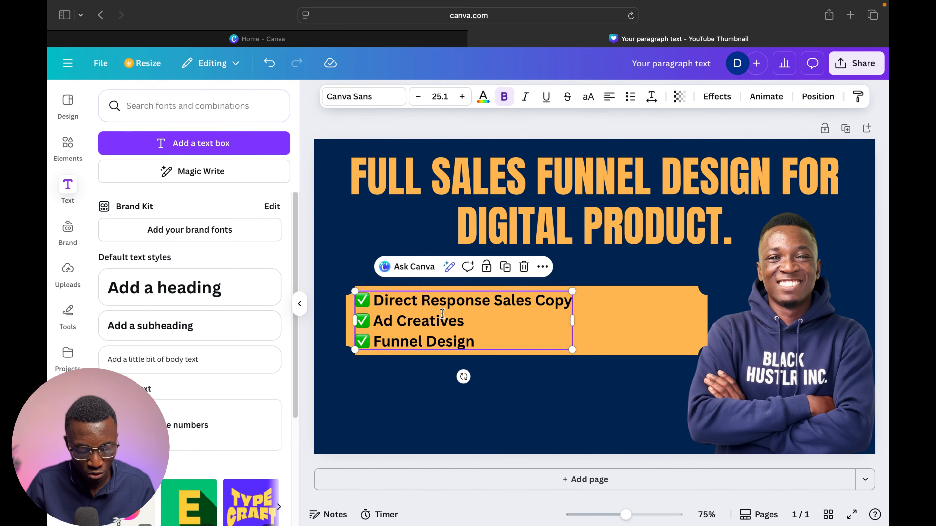
alt+drag(442, 314, 641, 305)
Shrink the original checklist to font size 22.7 and delete the larger copy beside it.
click(545, 317)
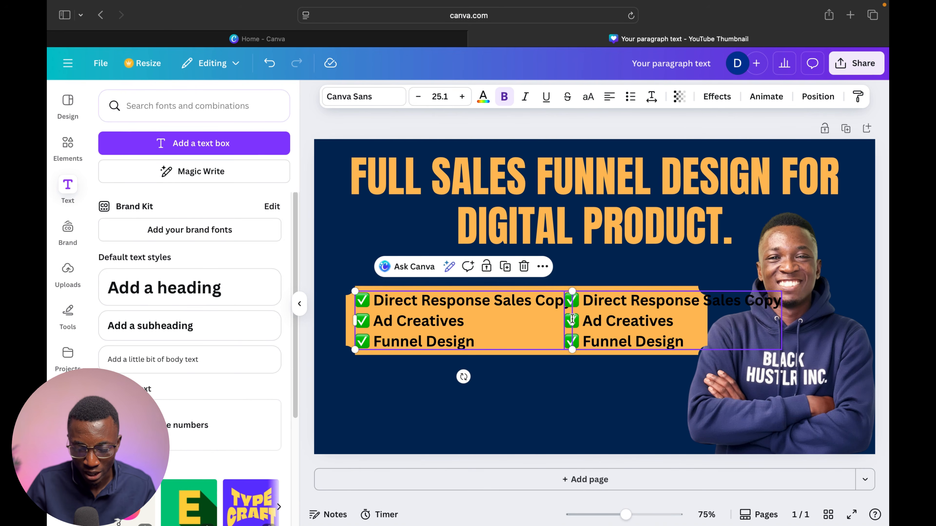
drag(573, 323, 549, 301)
drag(505, 321, 506, 321)
click(596, 319)
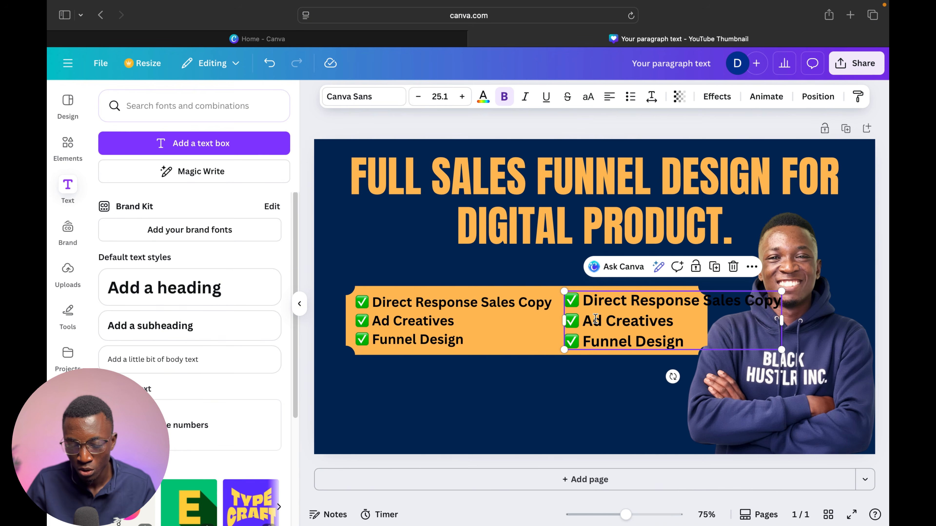
key(Delete)
Duplicate the smaller checklist further right on the banner and replace the copy's first item with "FAst".
click(526, 322)
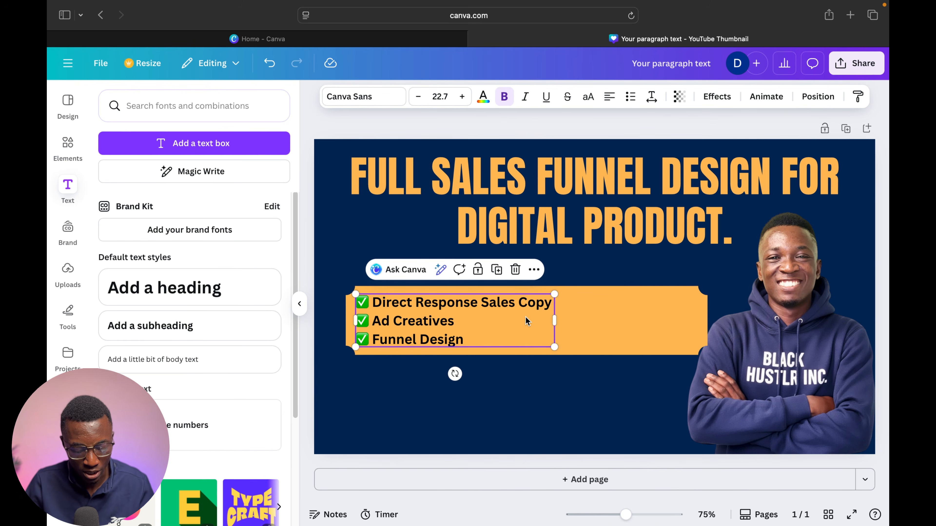
drag(526, 321, 642, 312)
double_click(621, 306)
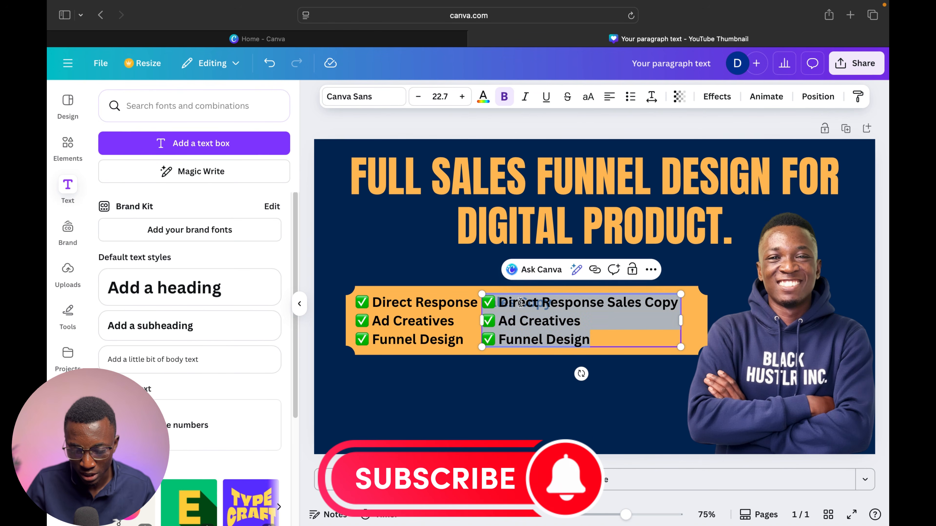
drag(498, 302, 669, 306)
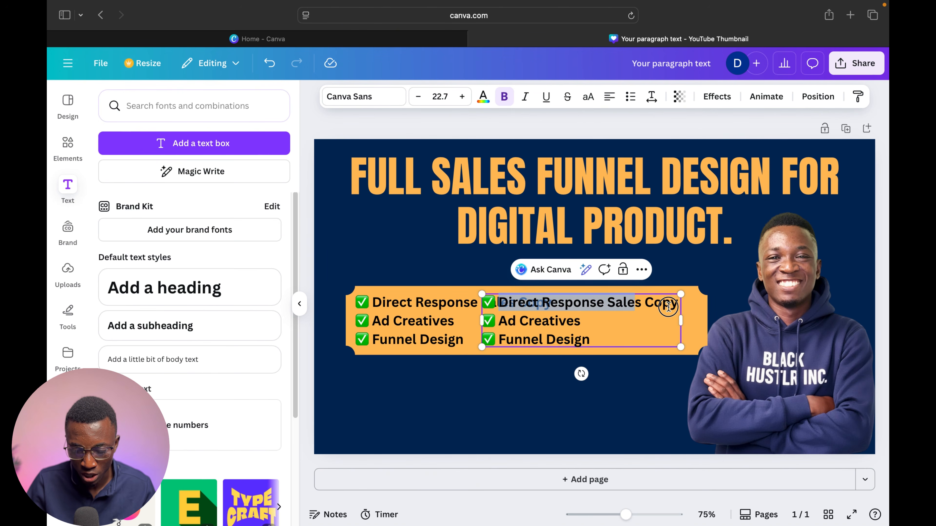
text(E)
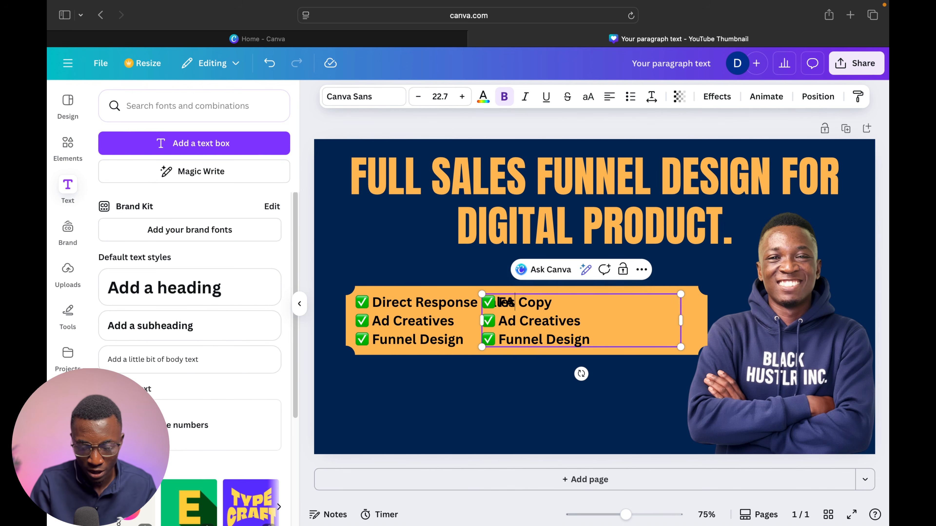
text(Ast)
Replace the first item of the right checklist with "Swift Delivery".
key(super+a)
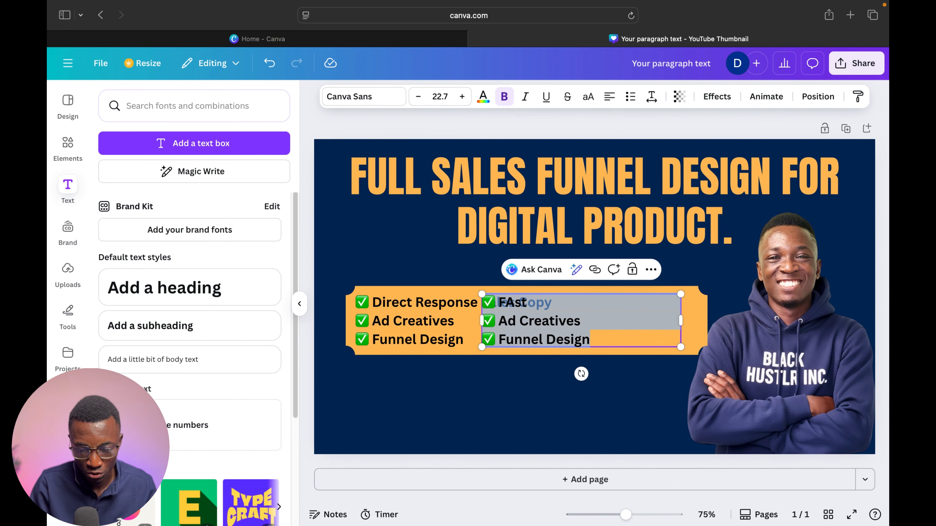
click(531, 309)
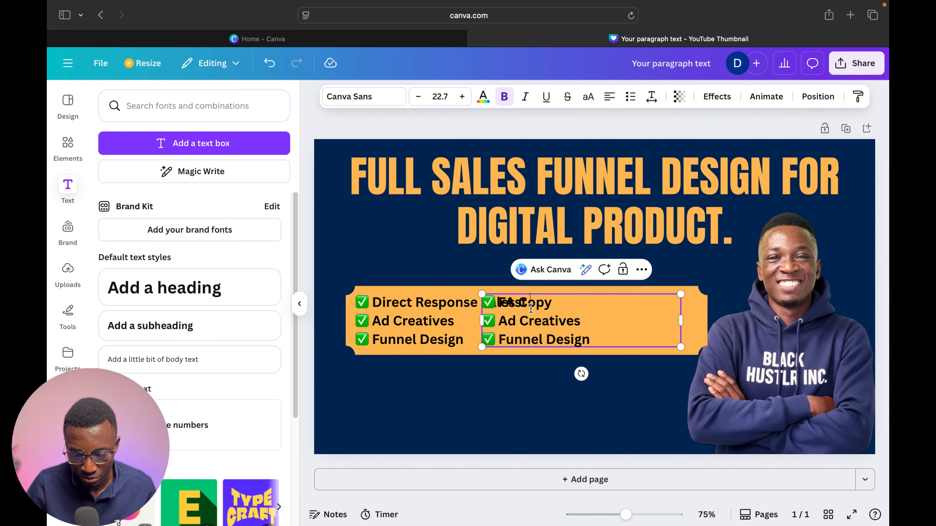
double_click(504, 302)
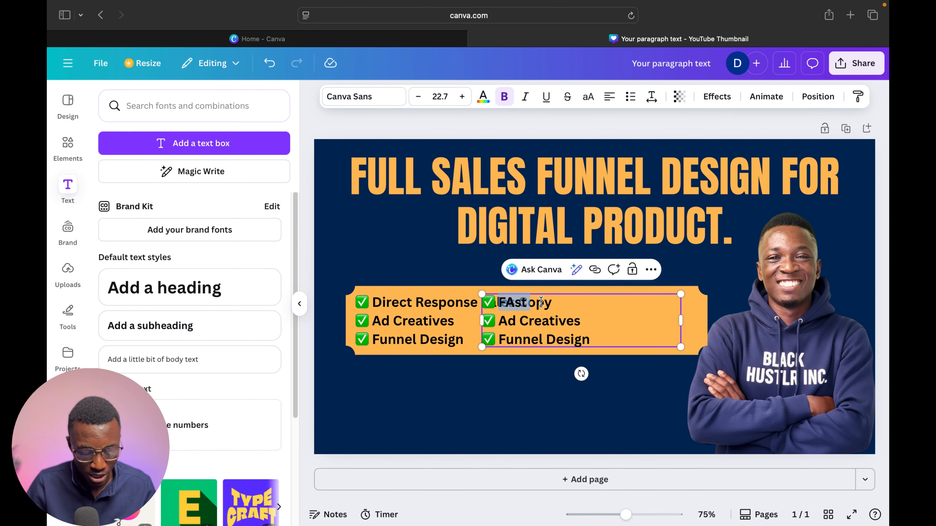
text(Sw)
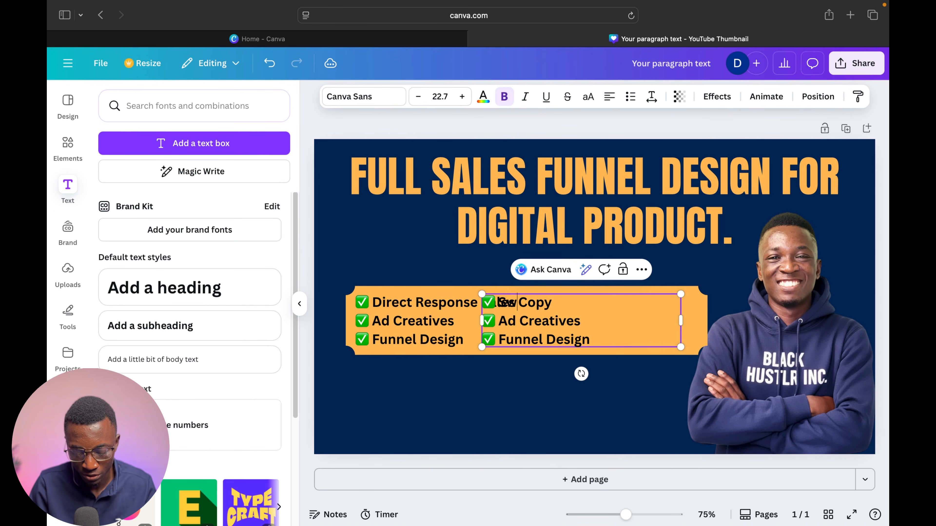
text(ift Delivery)
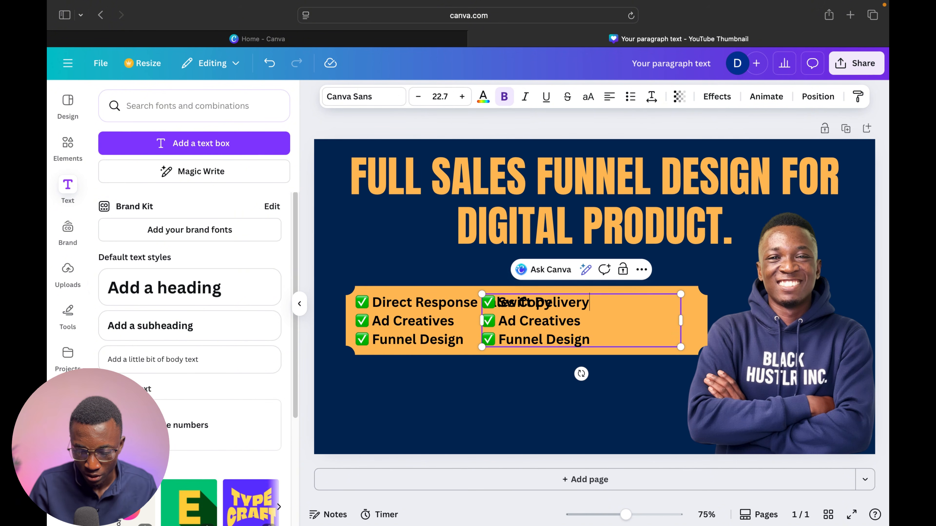
Replace "Ad Creatives" in the right checklist with "A/B Testing".
drag(500, 320, 584, 319)
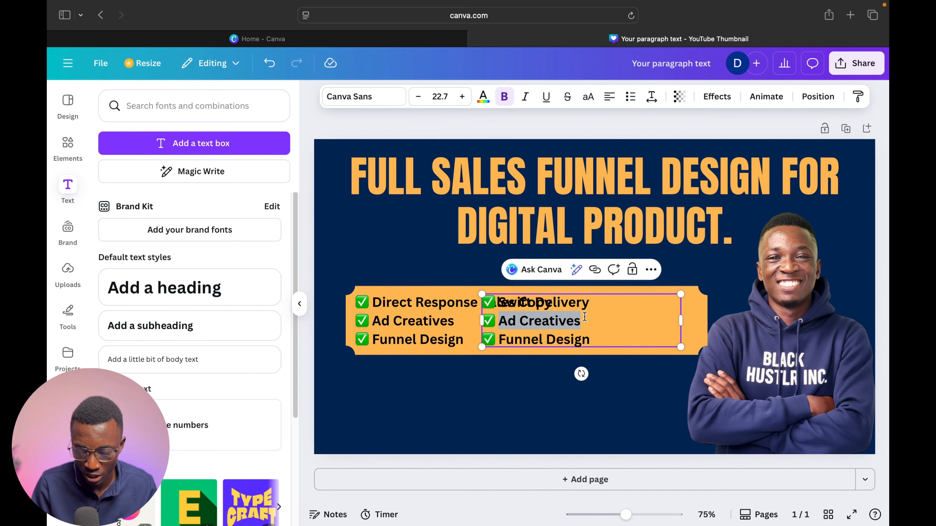
text(A/B T)
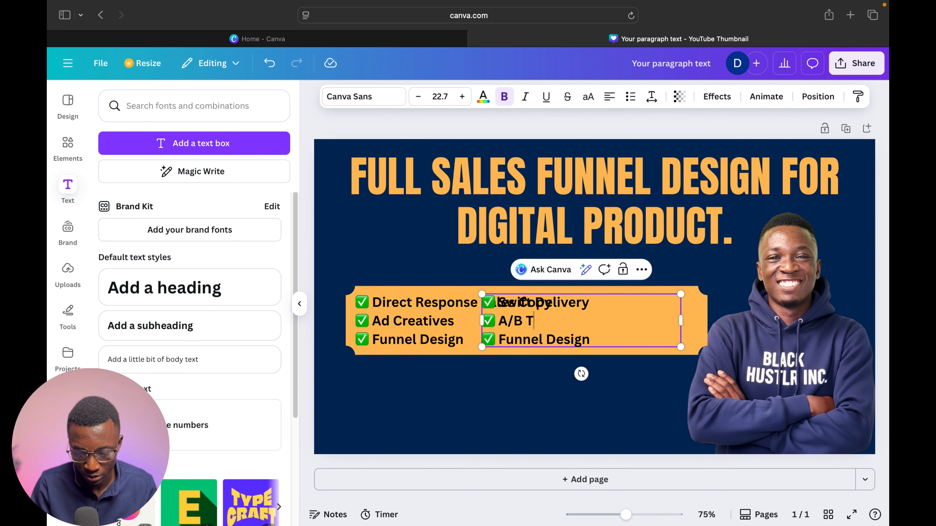
text(esting)
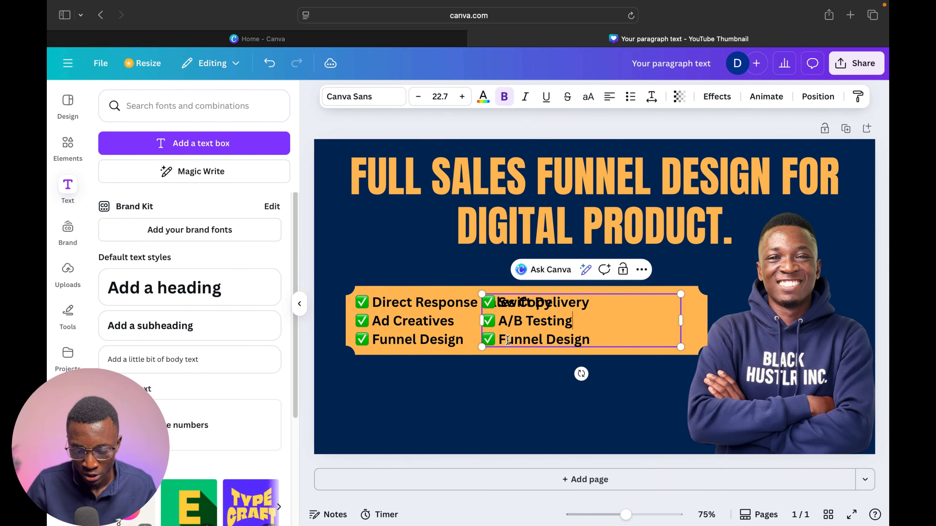
Replace "Funnel Design" in the right checklist with "100% Client Satisfaction".
drag(504, 339, 598, 339)
text(1)
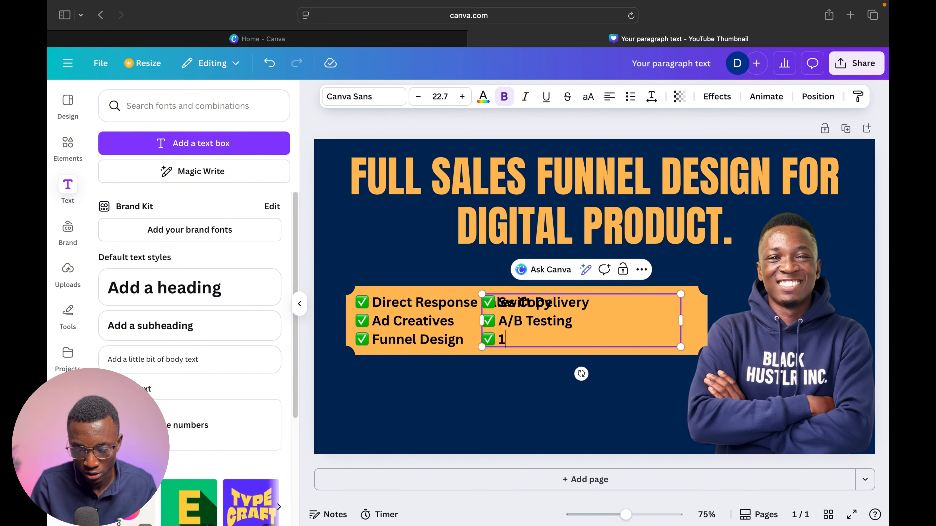
text(00%)
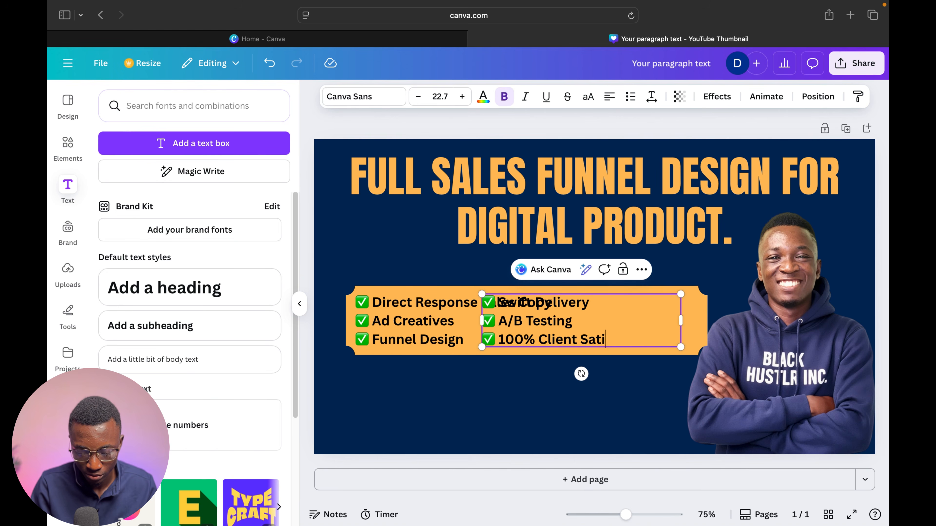
text(Client Satisf)
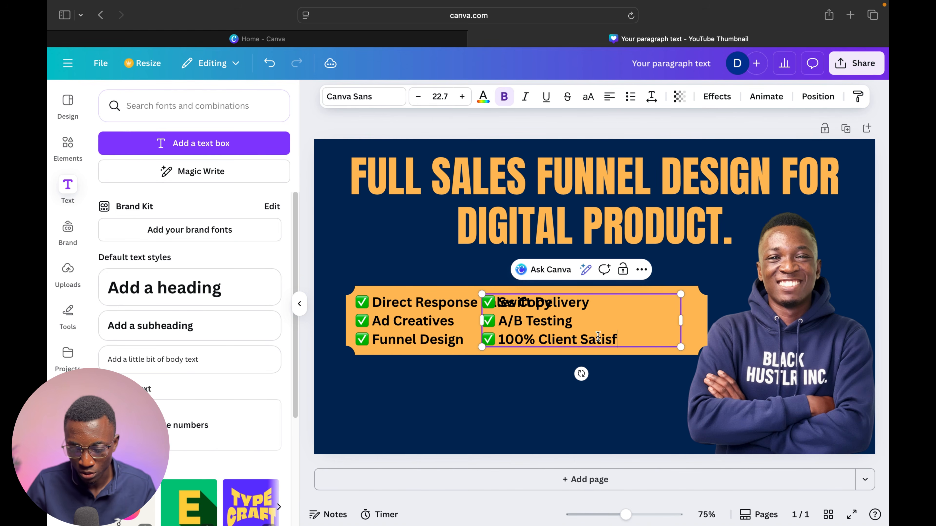
text(action)
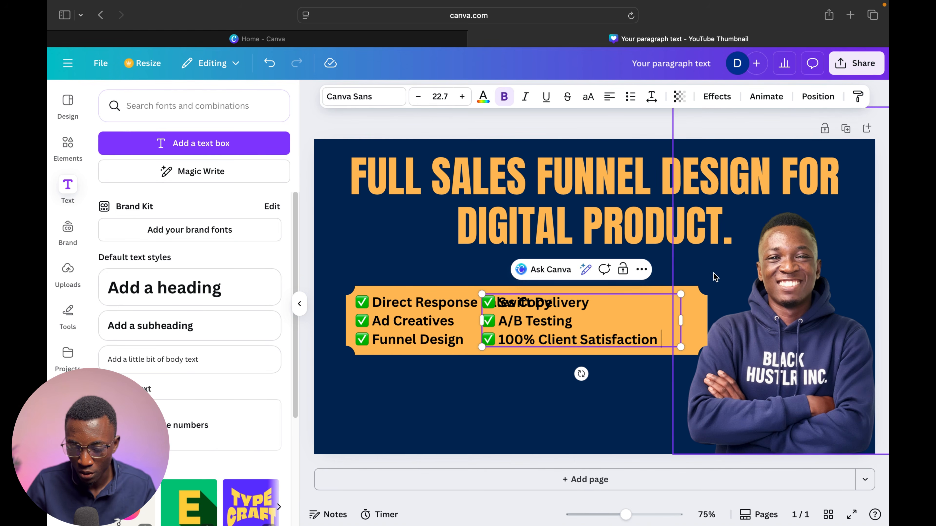
Move the right checklist further right on the banner, beside the end of the left checklist's first line.
click(596, 314)
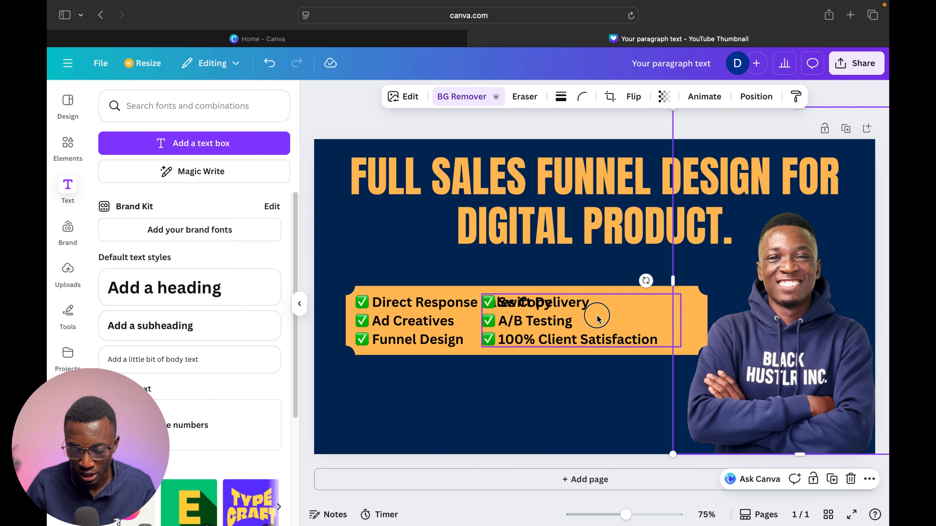
click(661, 317)
drag(661, 317, 733, 317)
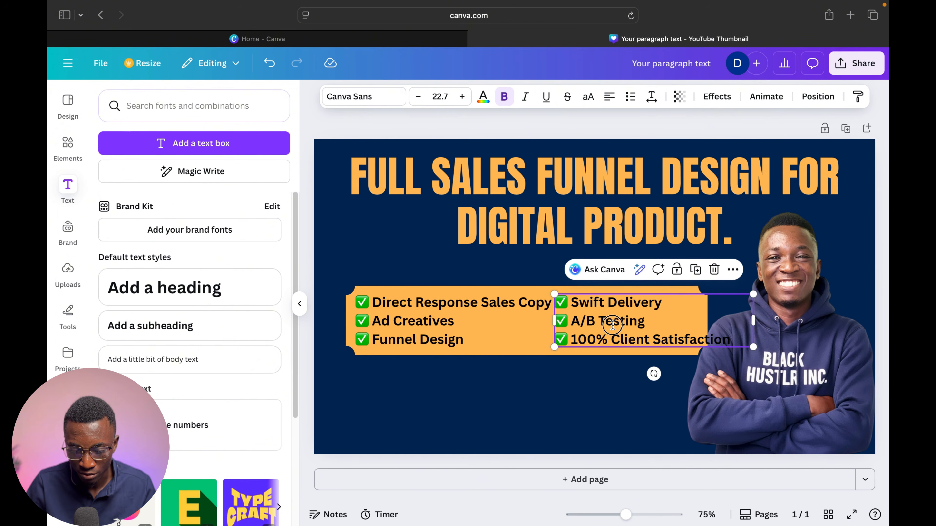
drag(628, 334, 622, 333)
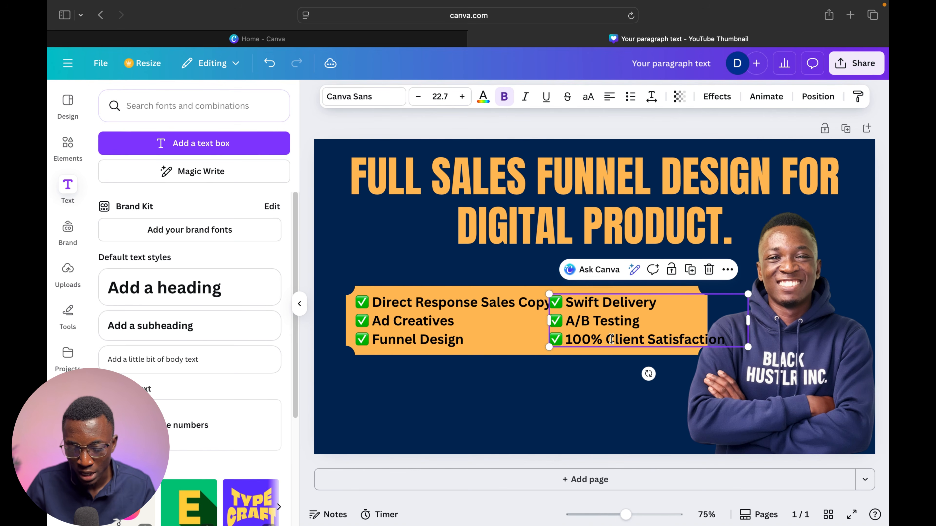
Cut the "✅ 100% Client Satisfaction" line from the right checklist and paste it over "Ad Creatives" in the left one.
click(611, 339)
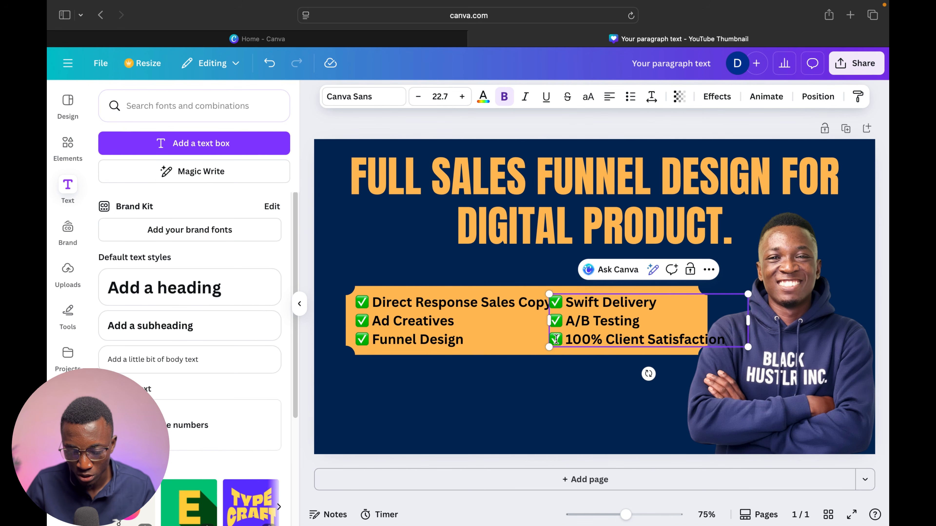
drag(552, 338, 726, 338)
key(super+c)
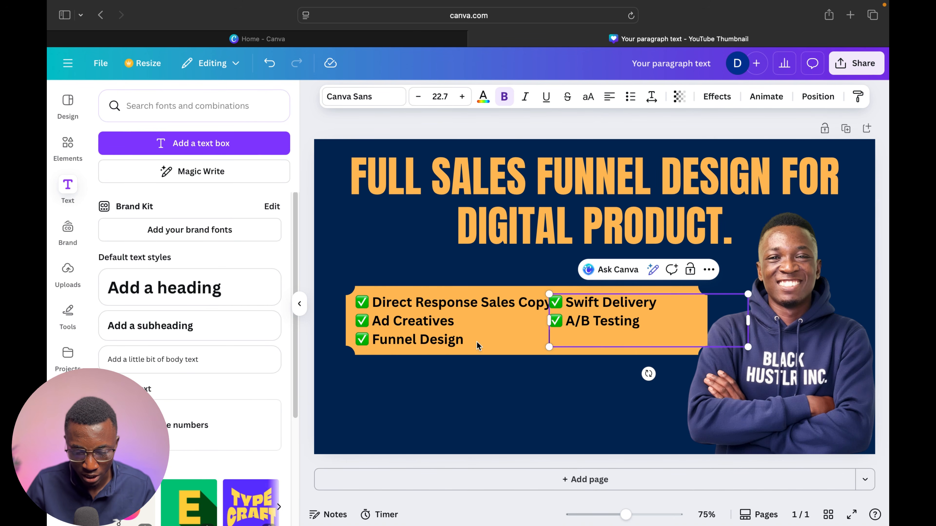
click(377, 322)
triple_click(473, 321)
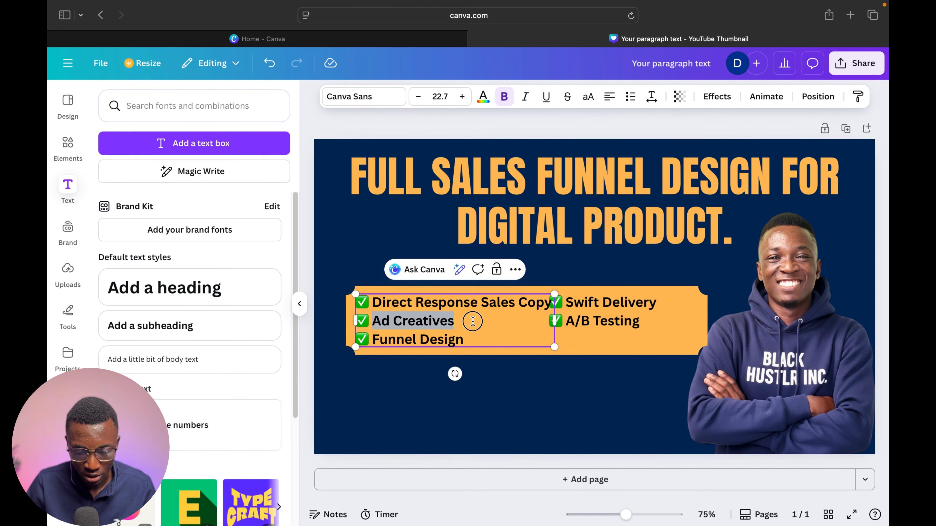
key(super+v)
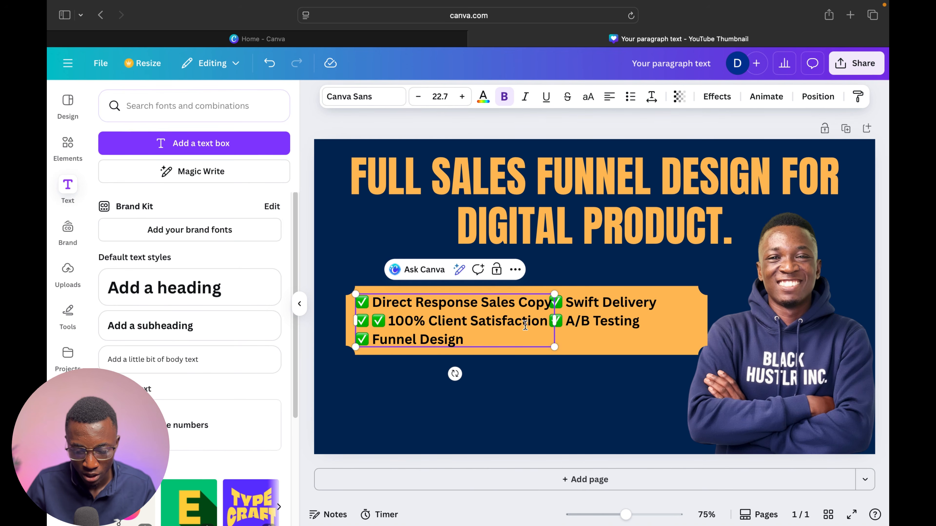
Add "✅ Ad Creatives" as the third line of the right checklist, below "A/B Testing".
click(601, 334)
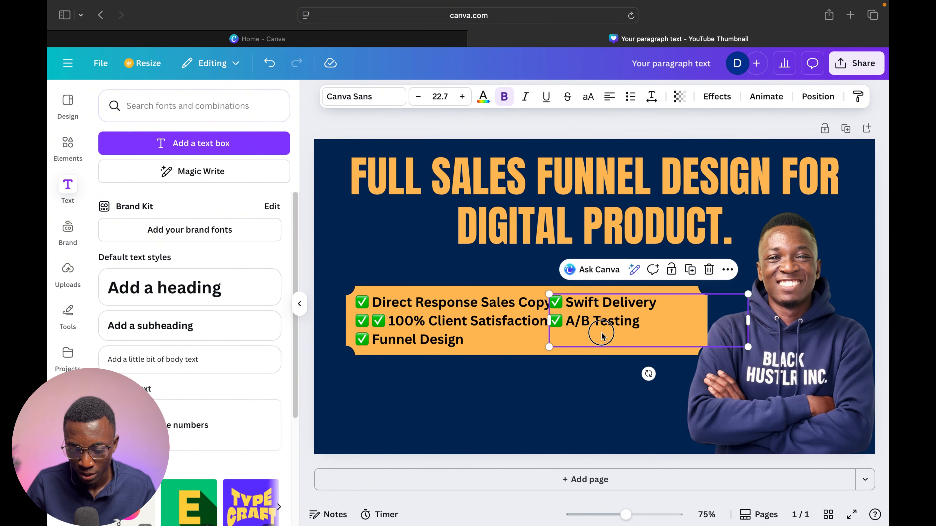
click(640, 325)
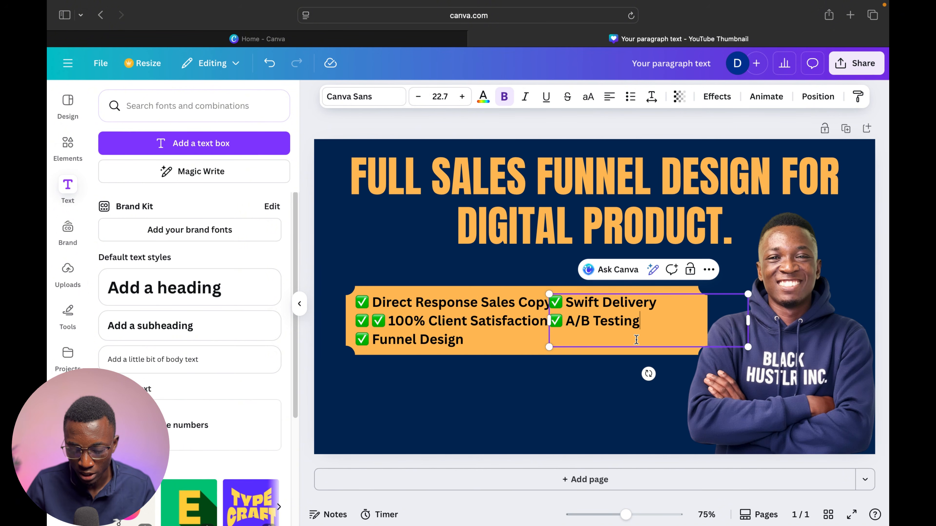
text(Dobe)
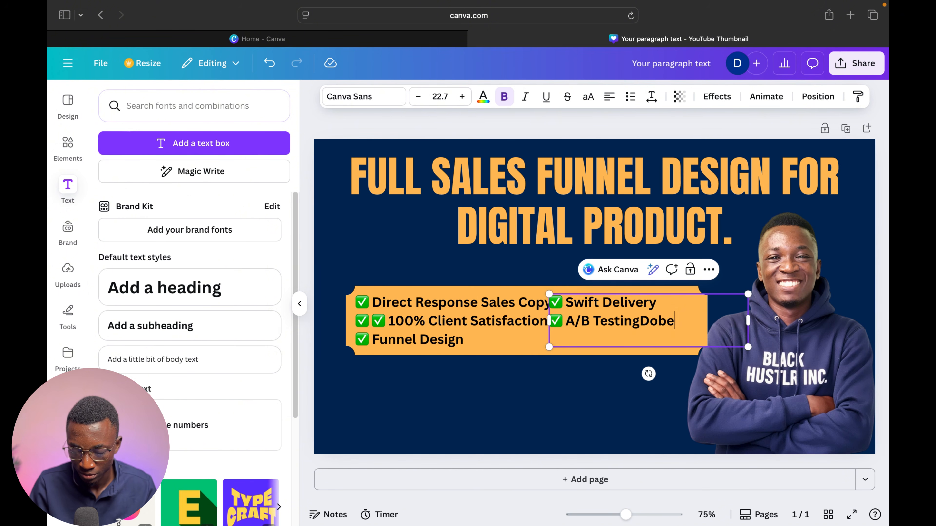
key(BackSpace)
key(BackSpace)
key(Return)
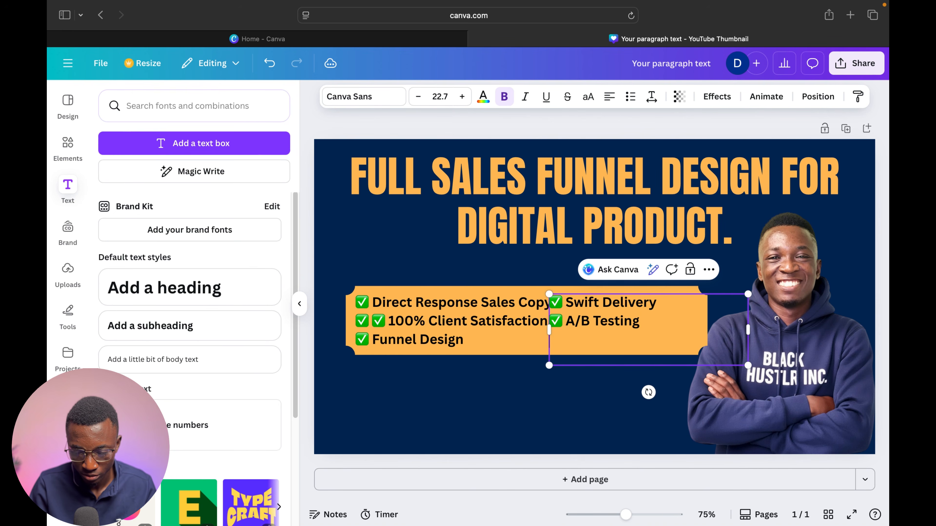
text(Done)
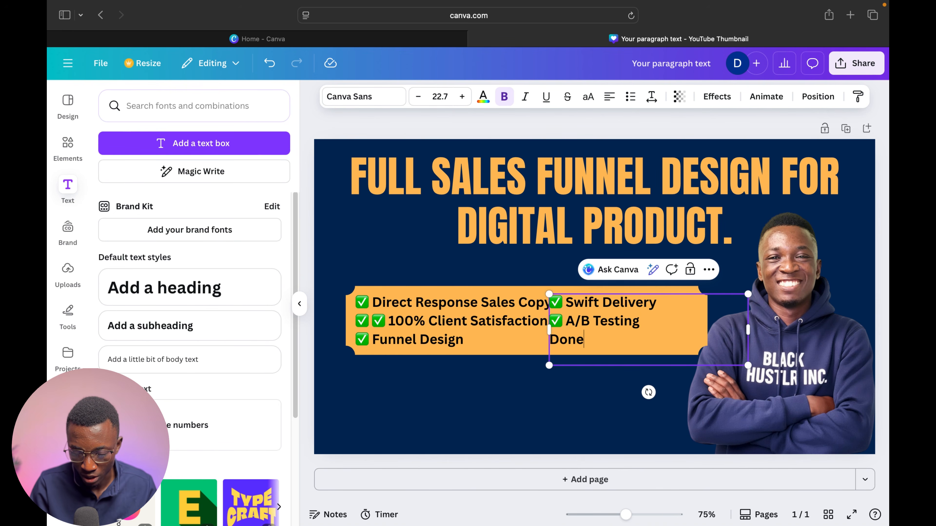
text(✅ )
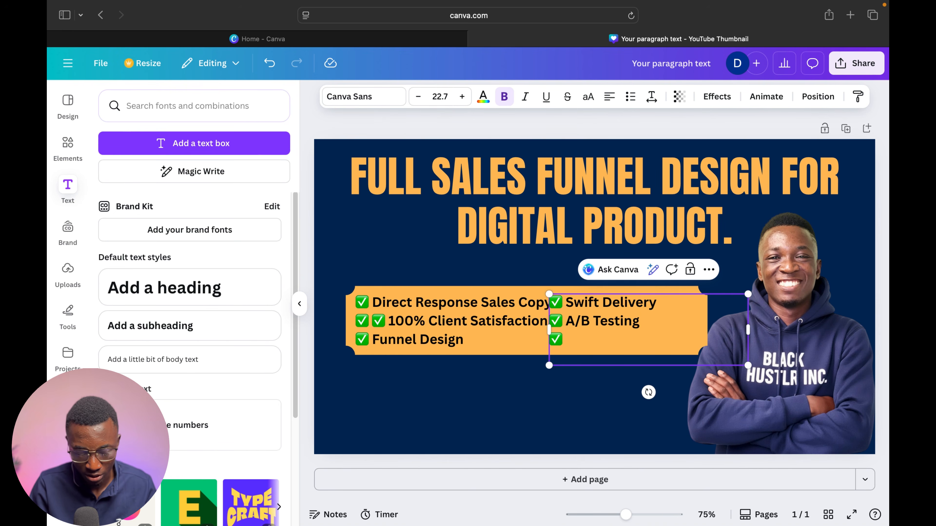
text(AD)
key(BackSpace)
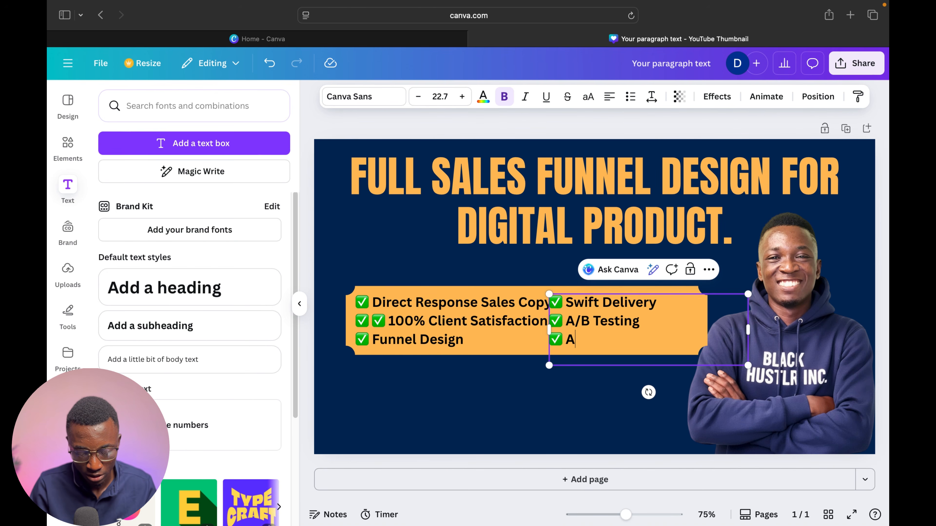
text(d Cr)
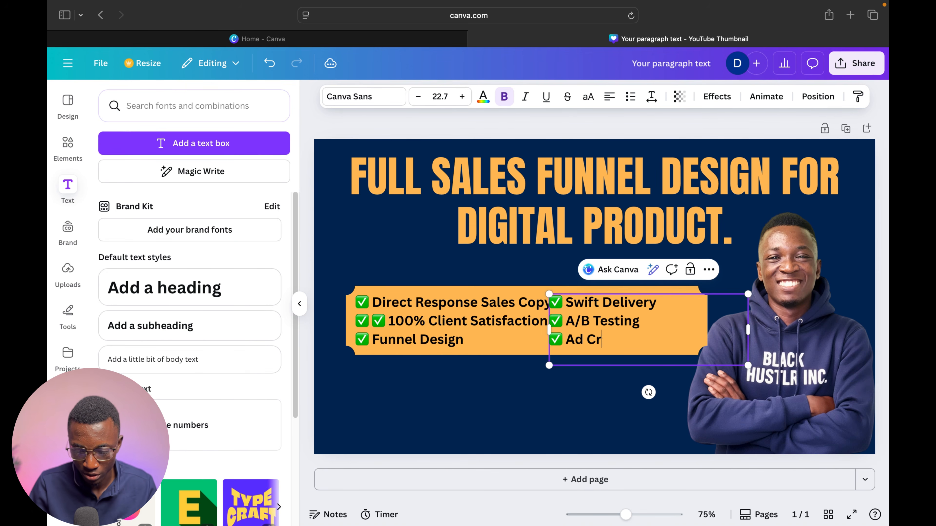
text(eatives)
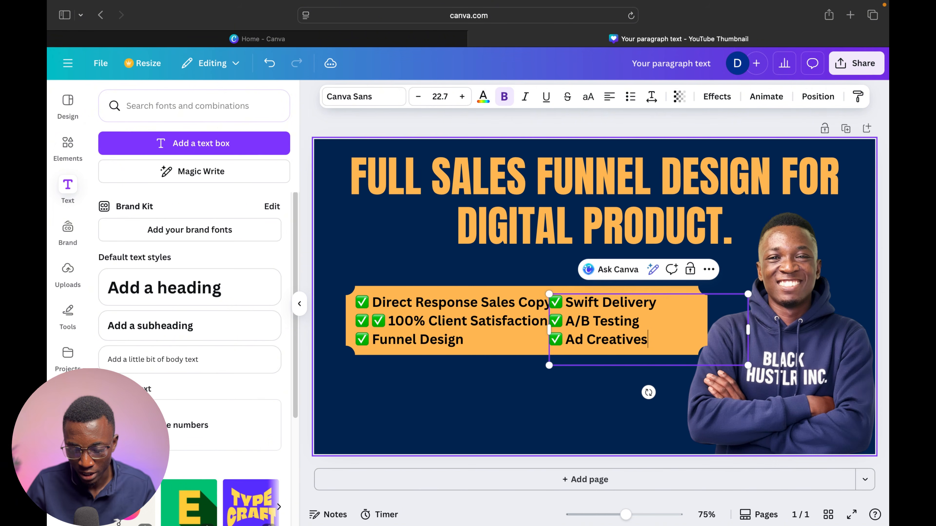
key(Escape)
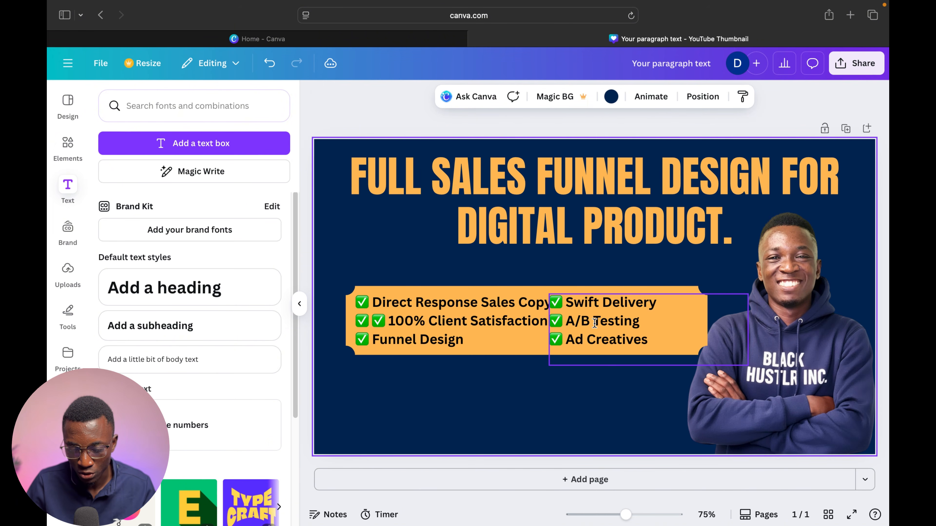
Nudge the right checklist further right to leave a clear gap between the two columns.
click(612, 321)
key(Right)
key(Right)
key(Right)
key(Right)
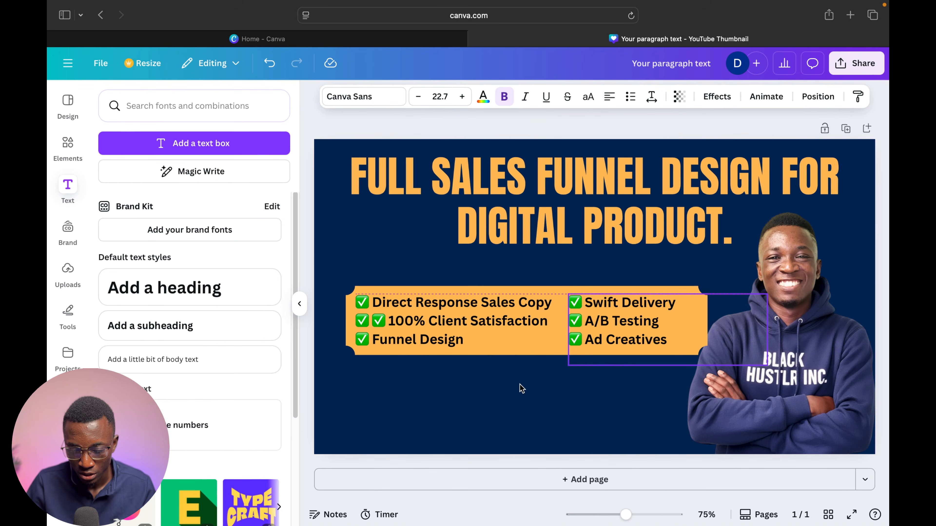
click(509, 376)
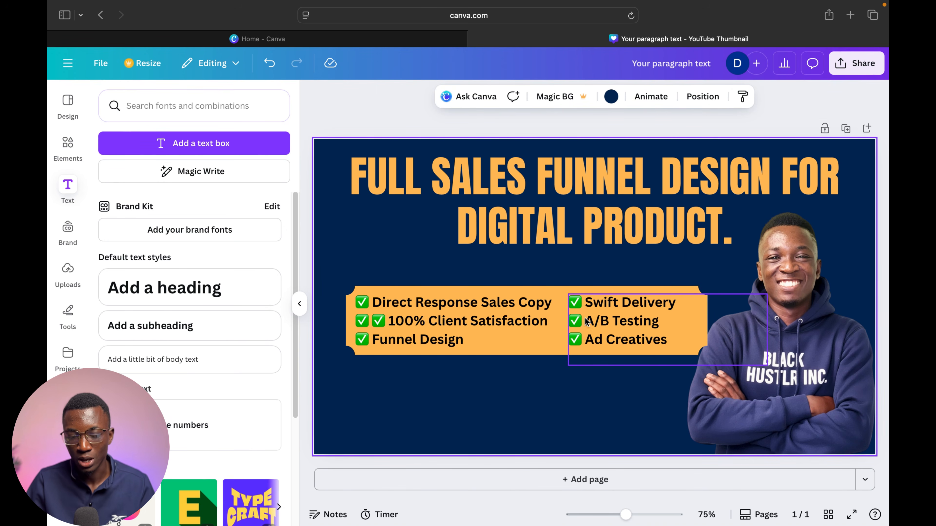
click(607, 318)
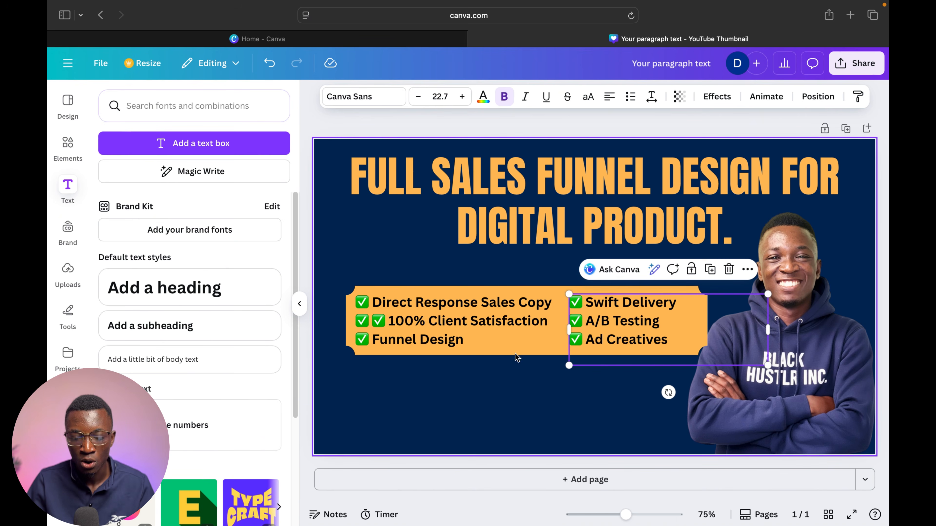
Enlarge the orange heading to font size 76.9.
click(421, 301)
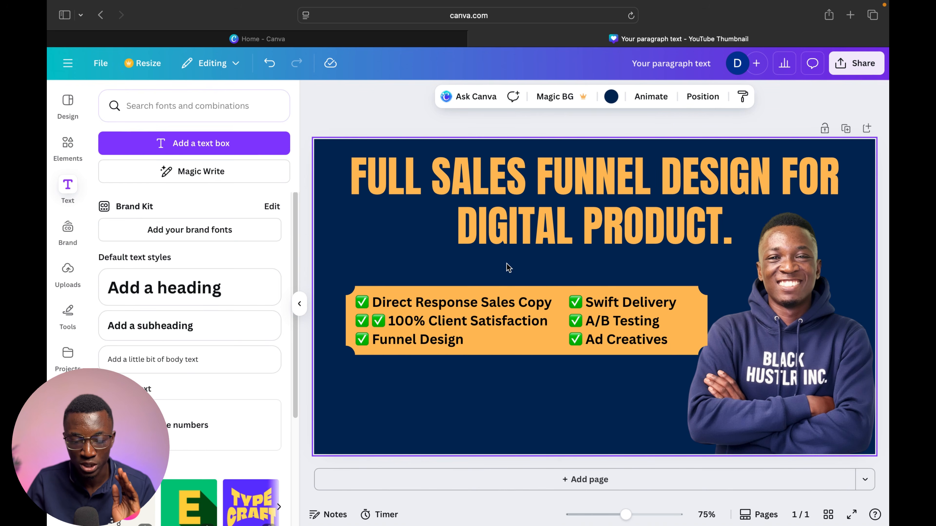
click(509, 252)
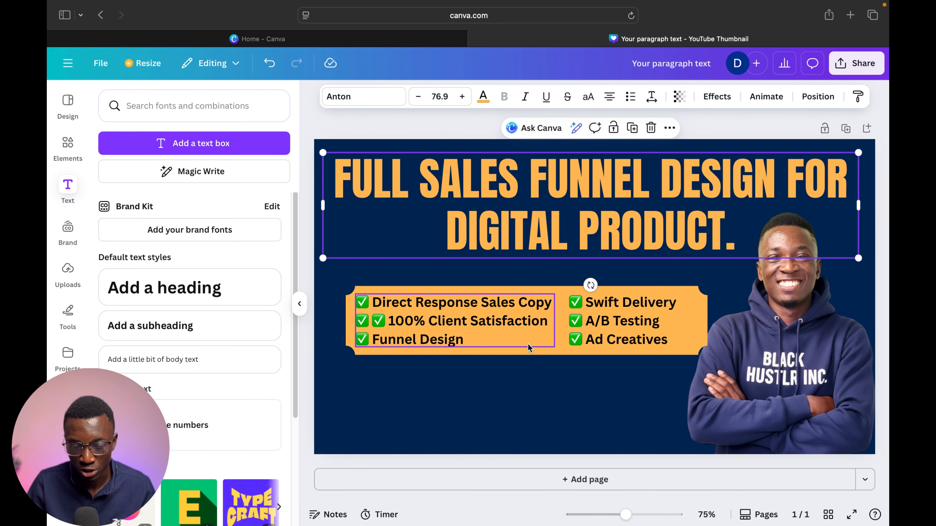
click(491, 321)
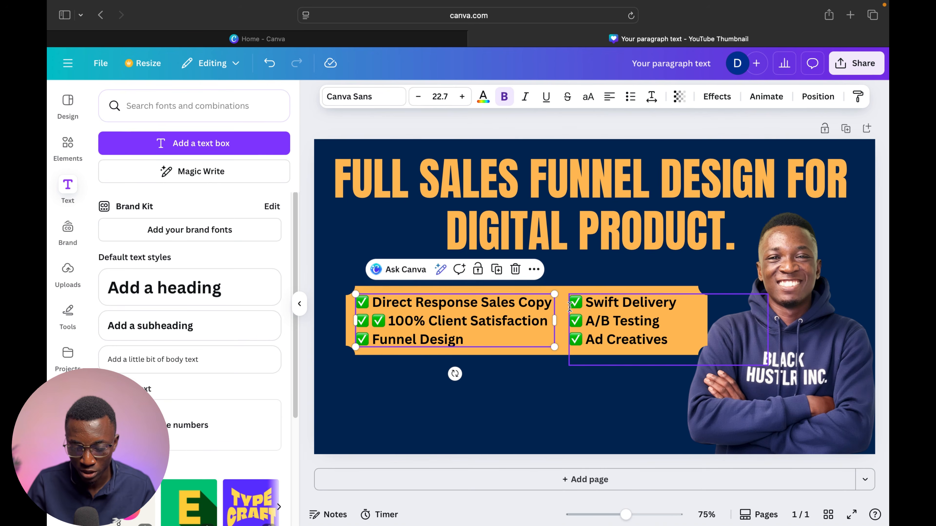
Group both checklists with the orange banner, enlarge the group slightly and move it up closer to the heading.
shift+click(587, 320)
shift+click(539, 284)
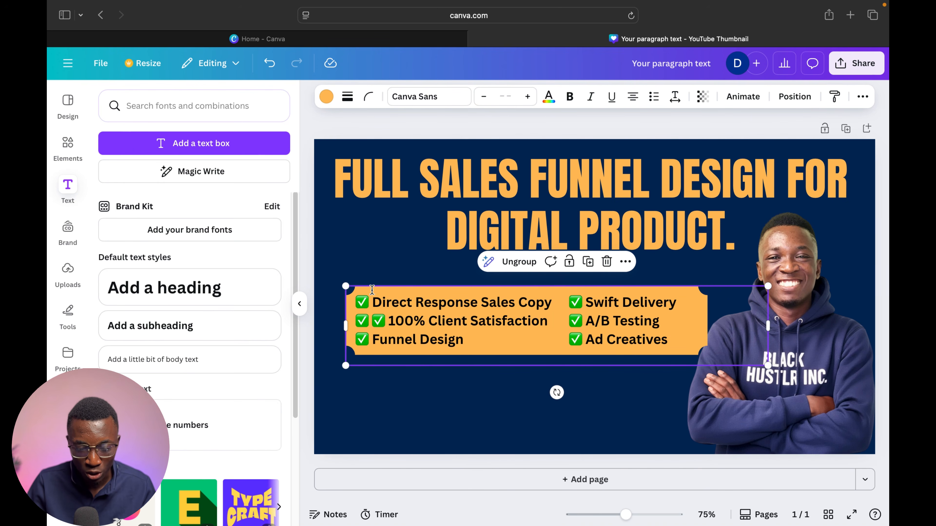
drag(345, 286, 320, 274)
drag(457, 322, 469, 315)
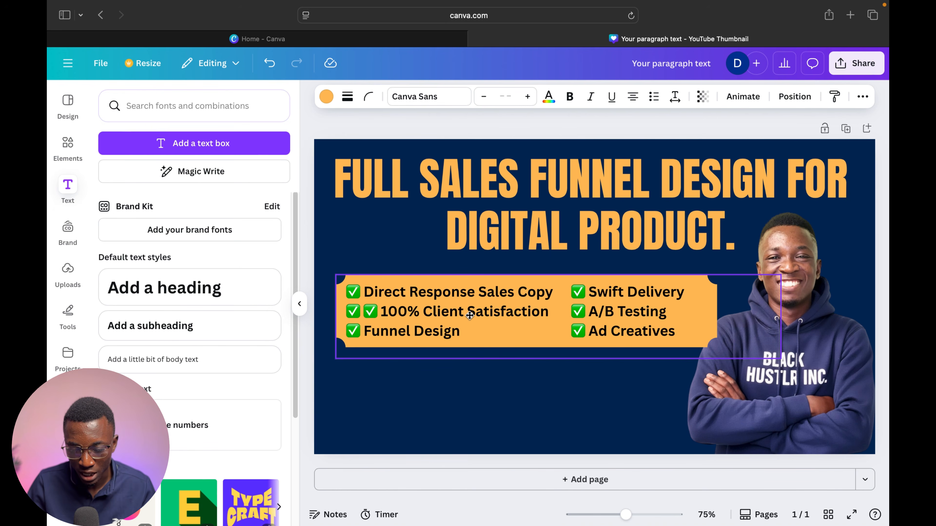
Send the grouped banner and checklists backward one layer so they sit behind the portrait cutout.
drag(735, 204, 736, 205)
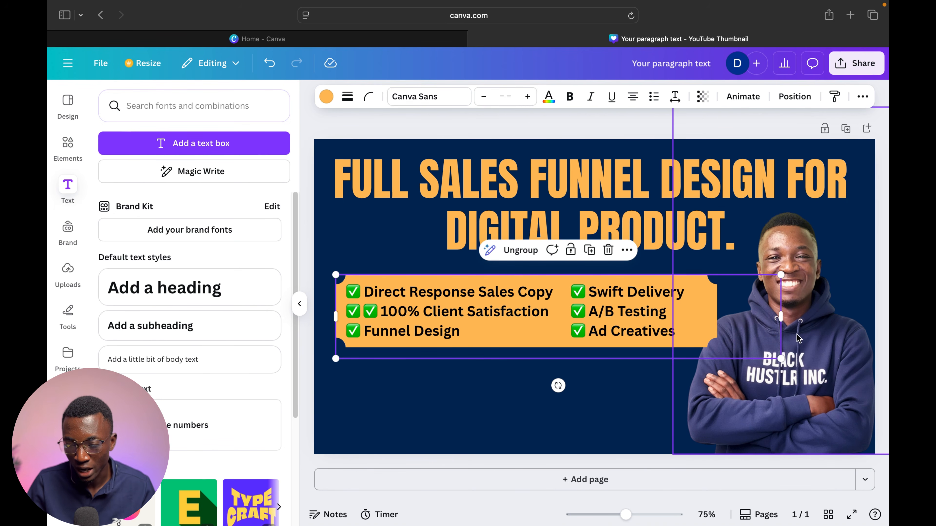
click(805, 359)
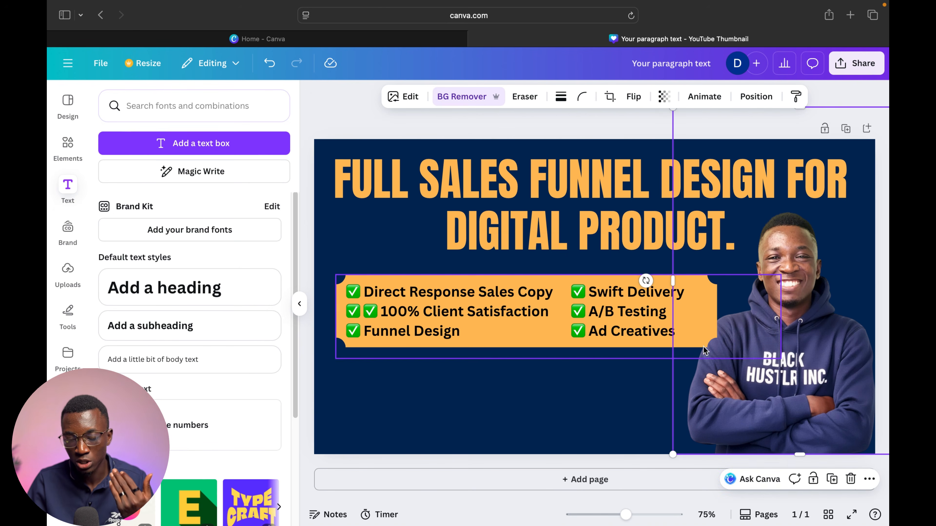
click(554, 345)
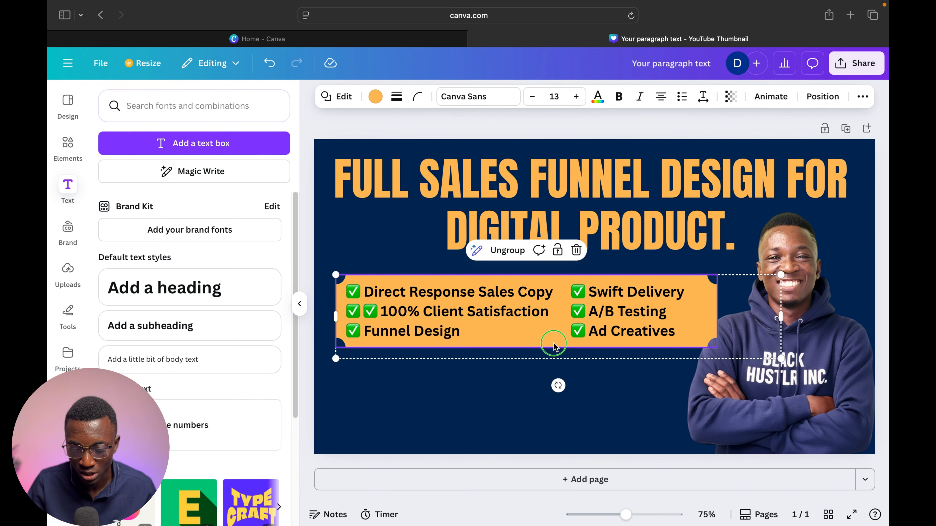
right_click(565, 284)
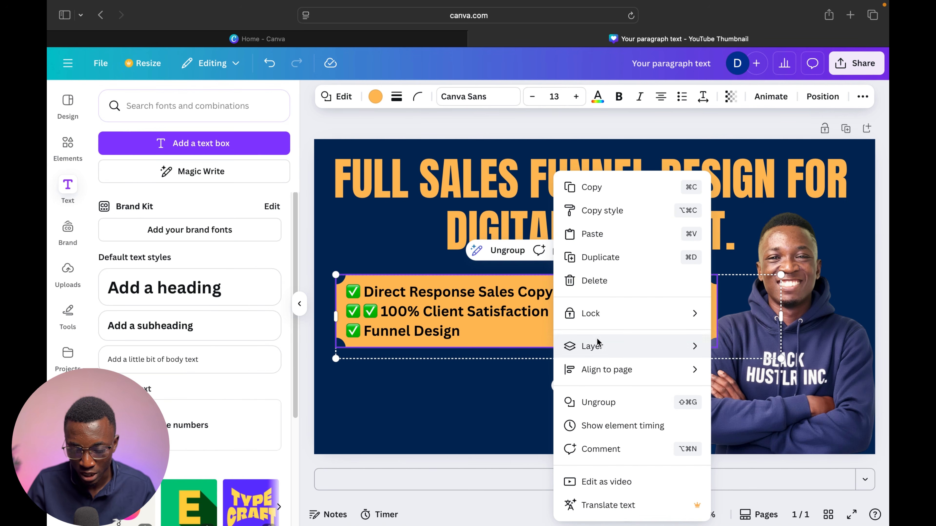
mouse_move(696, 349)
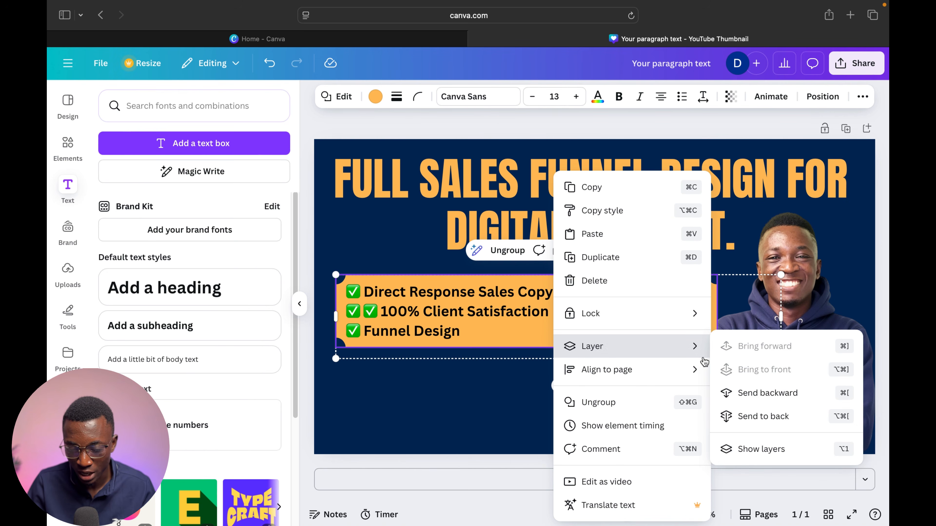
click(757, 397)
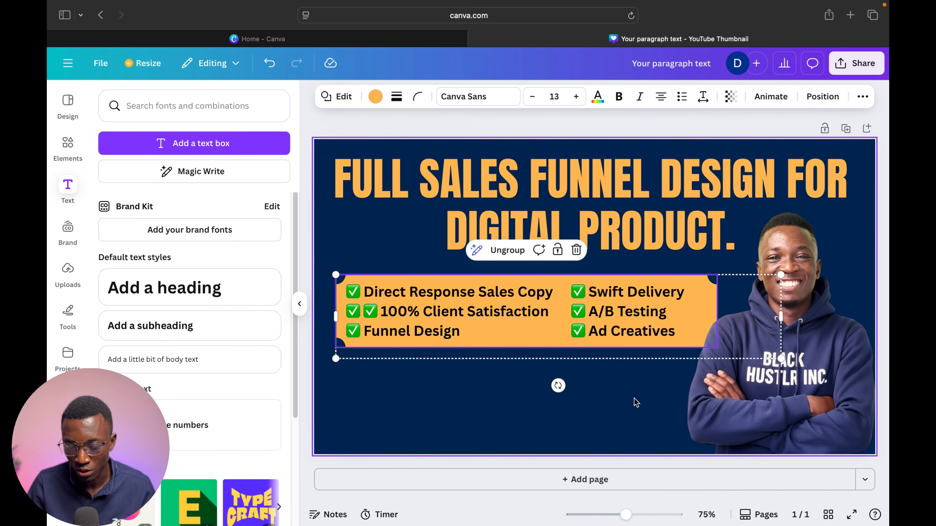
click(614, 402)
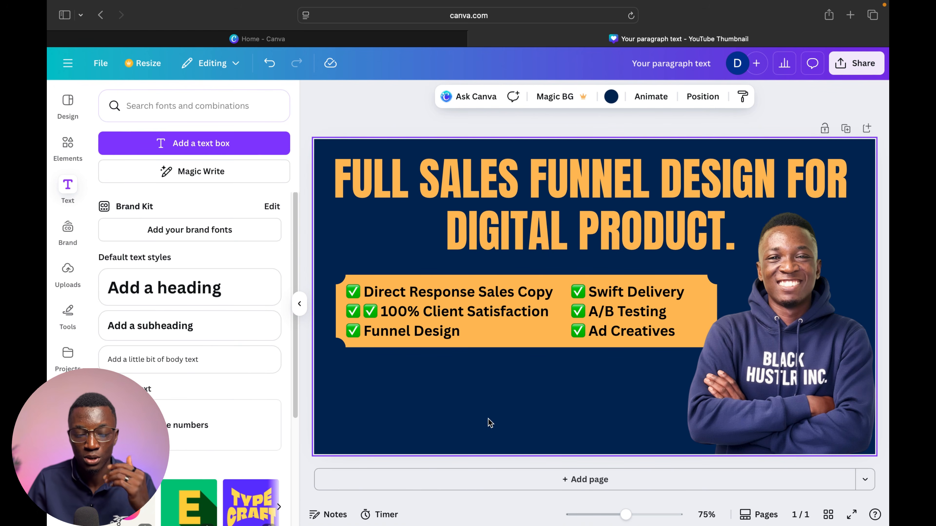
Search the elements for "arrow" and add the black hand-drawn looping arrow from the graphics results.
click(75, 148)
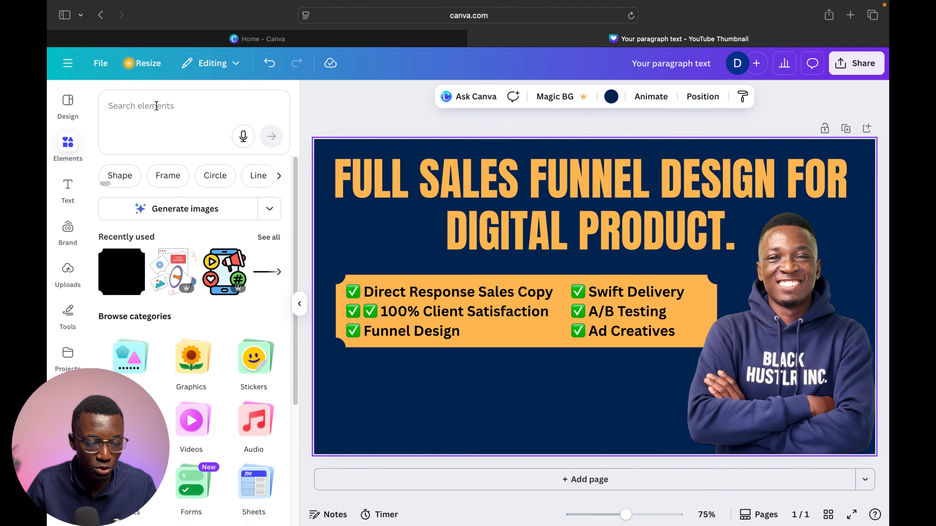
click(156, 106)
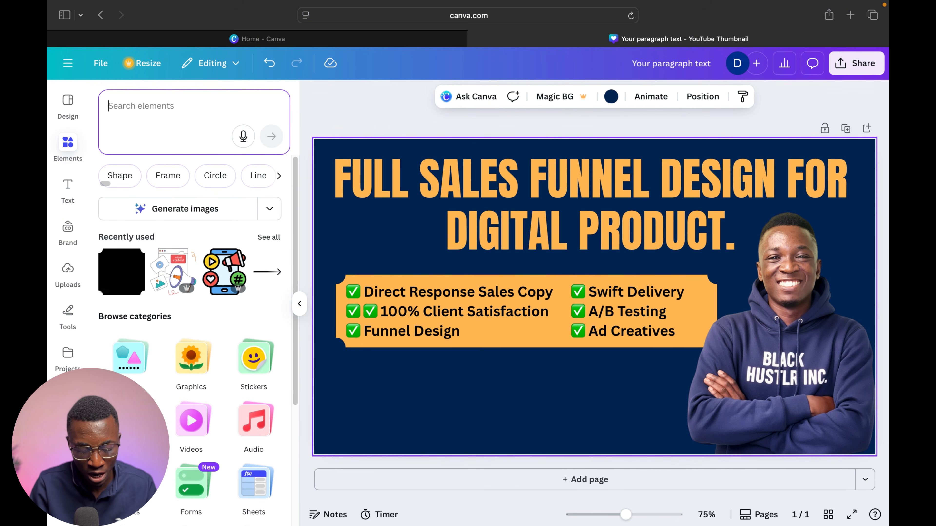
text(Arrow)
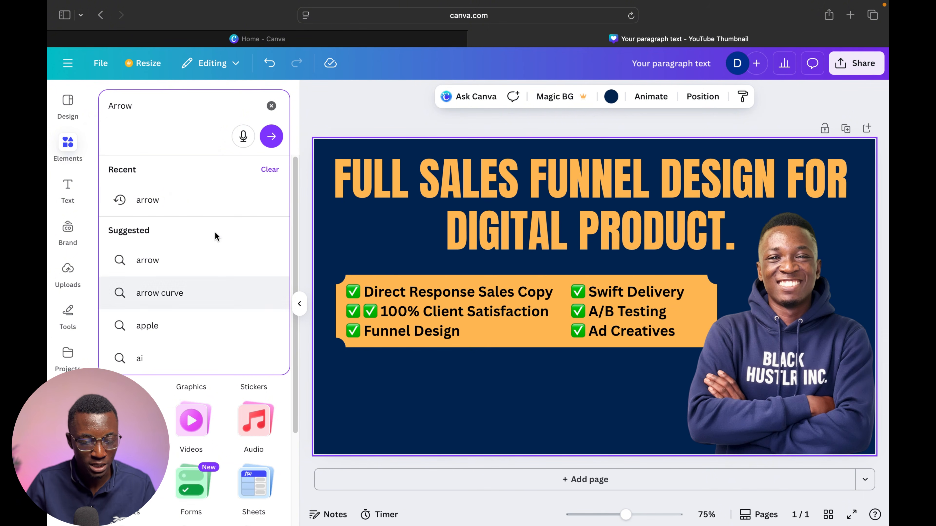
click(175, 200)
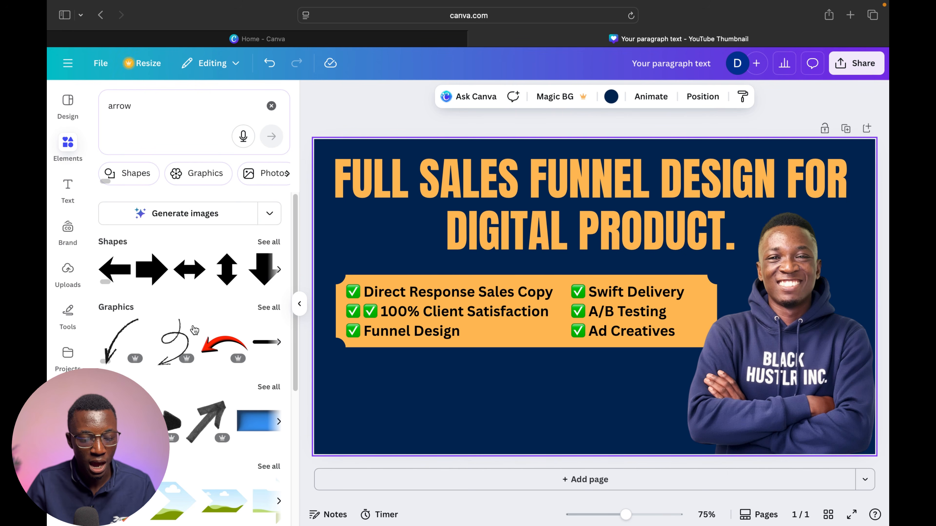
click(270, 309)
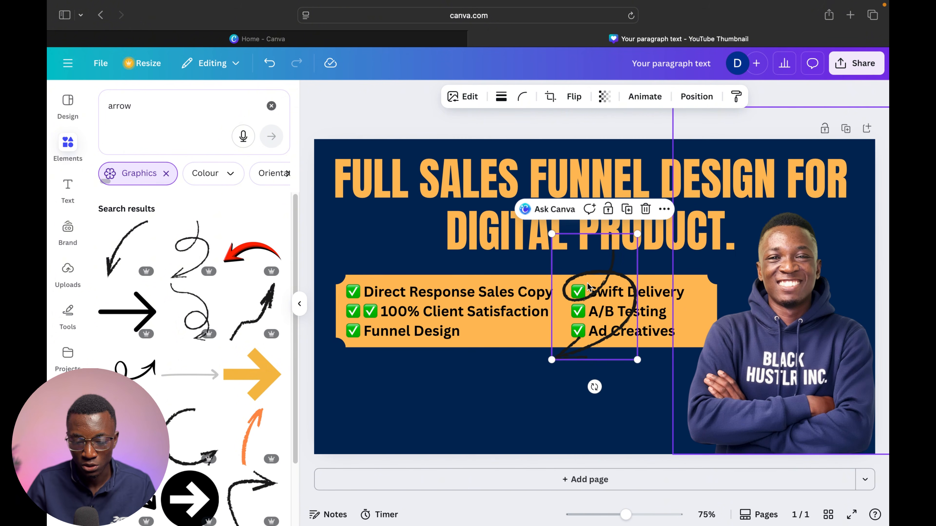
Flip the looping arrow horizontally, enlarge it and place it over the banner's left end, pointing below the checklist.
click(574, 97)
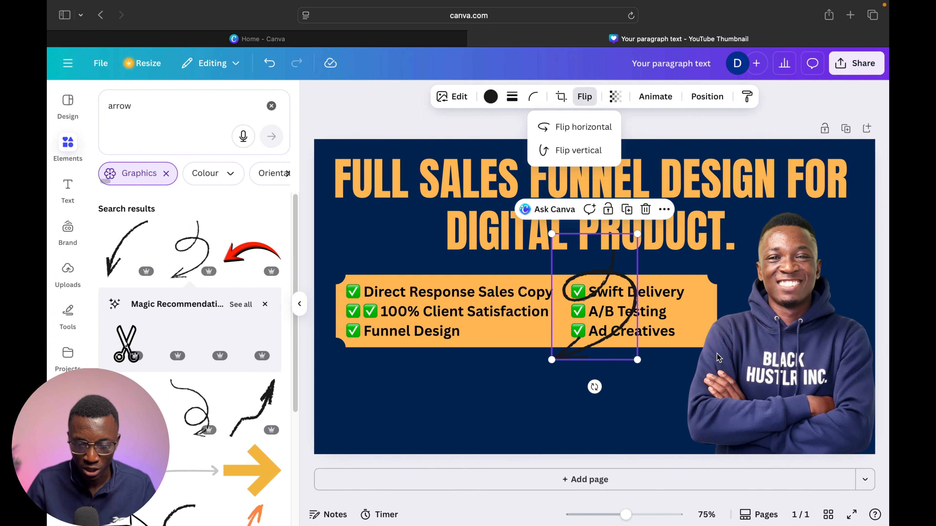
click(544, 127)
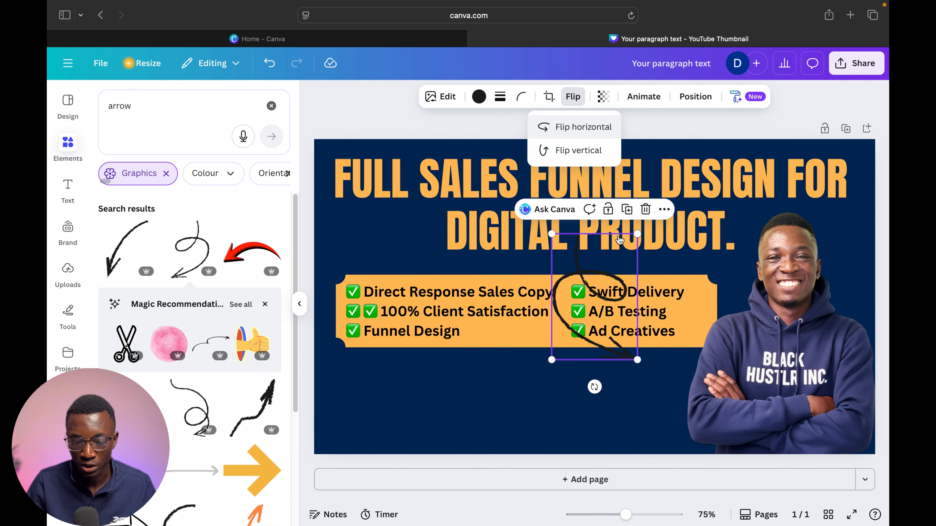
drag(588, 336, 359, 328)
drag(408, 359, 458, 421)
drag(395, 342, 386, 314)
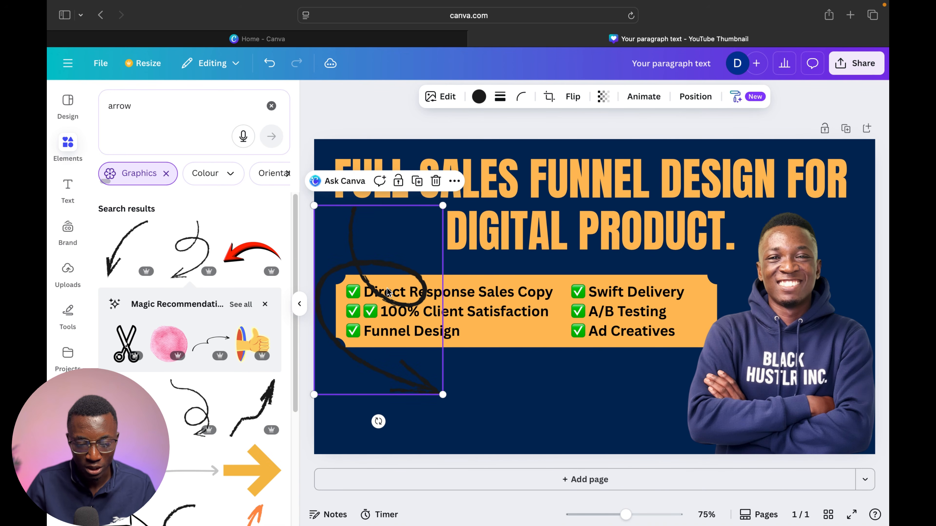
right_click(441, 334)
mouse_move(456, 317)
click(626, 317)
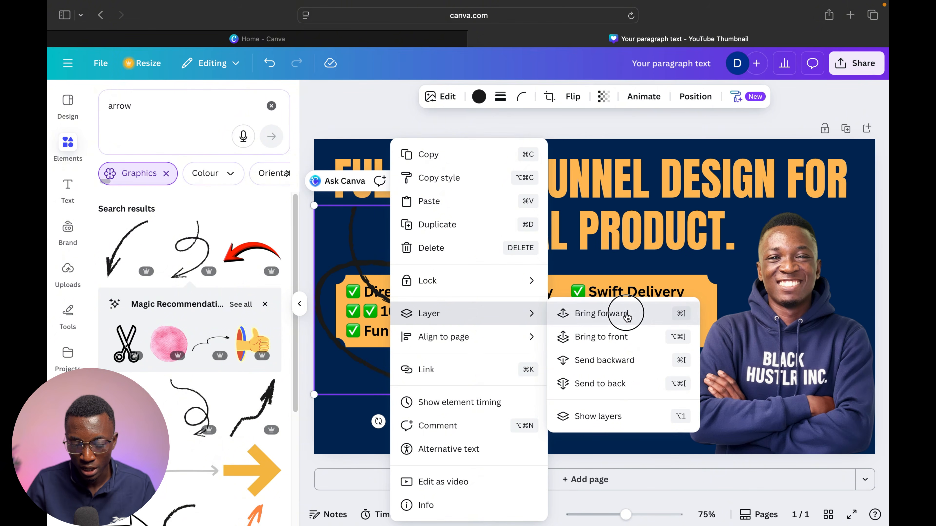
Send the looping arrow backward two layers so it passes behind the orange banner.
right_click(407, 268)
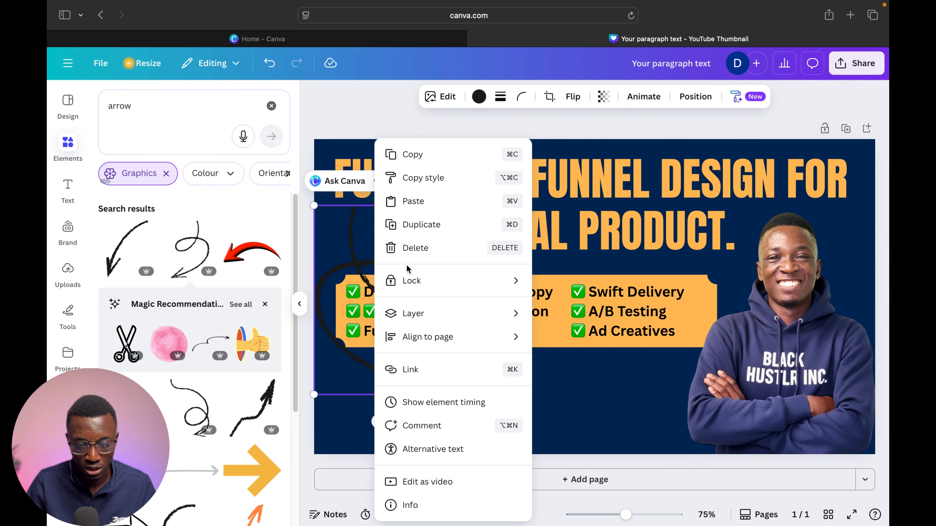
mouse_move(479, 317)
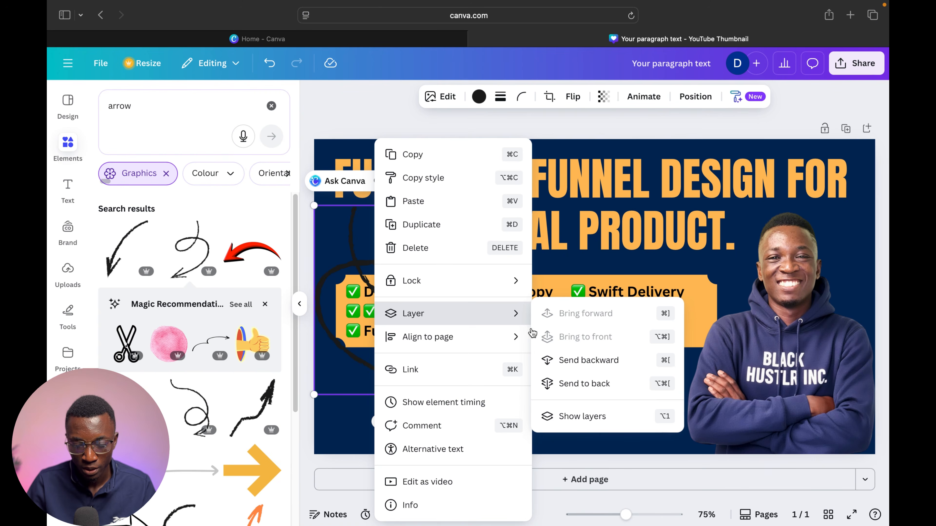
click(589, 366)
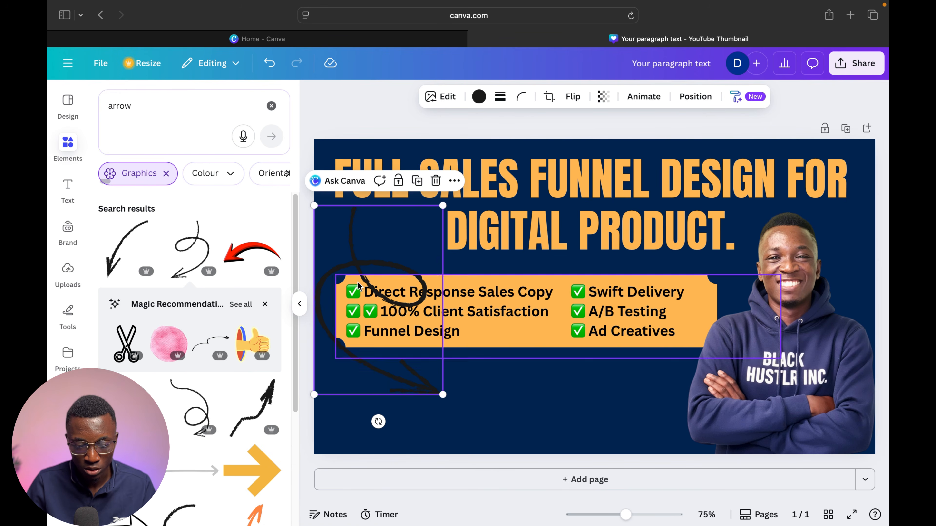
right_click(360, 258)
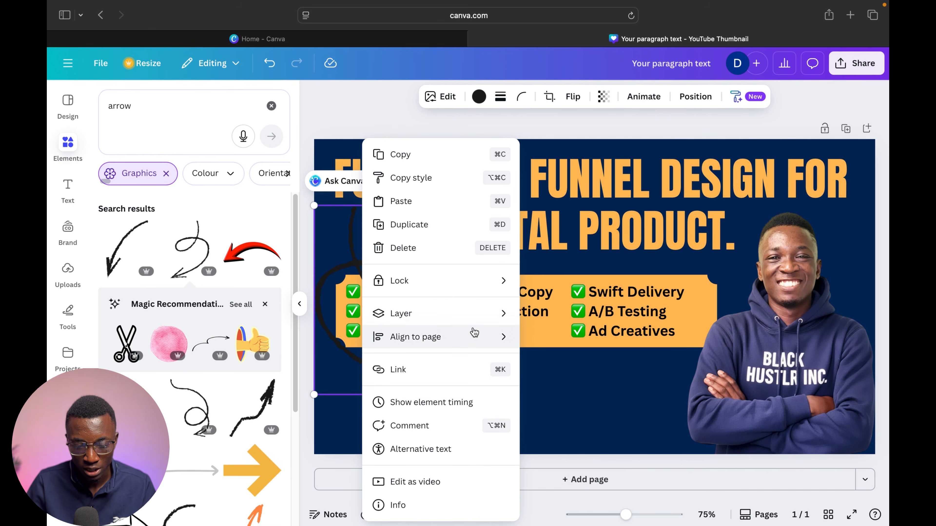
mouse_move(487, 316)
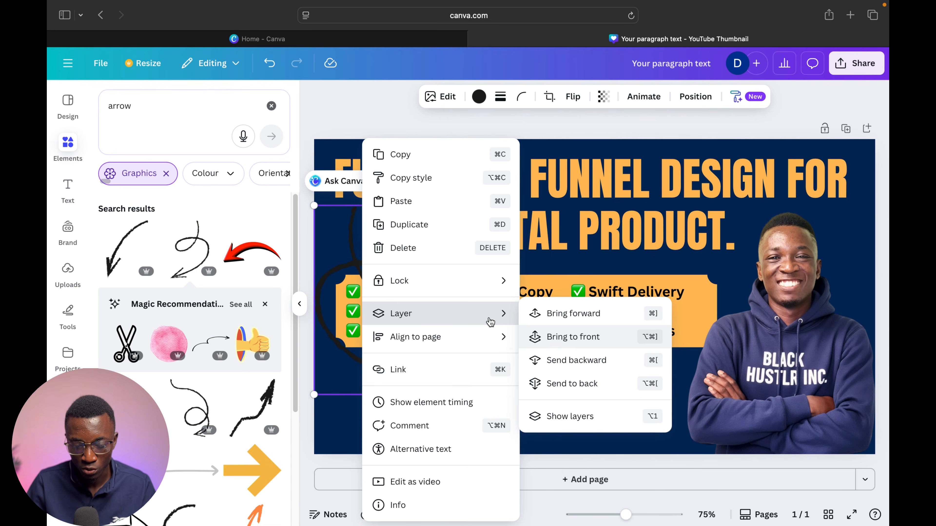
click(577, 365)
click(381, 341)
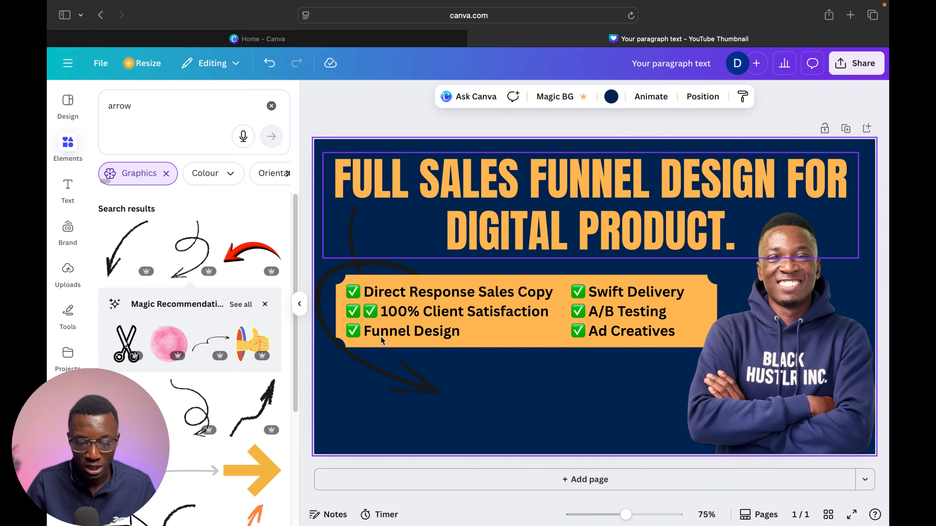
Recolour the looping arrow white and enlarge it slightly.
click(370, 369)
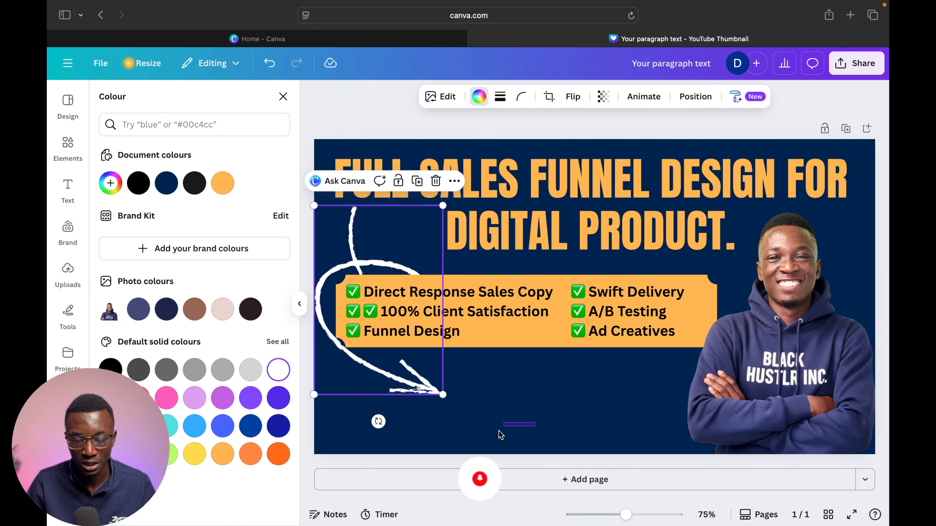
drag(535, 421, 354, 116)
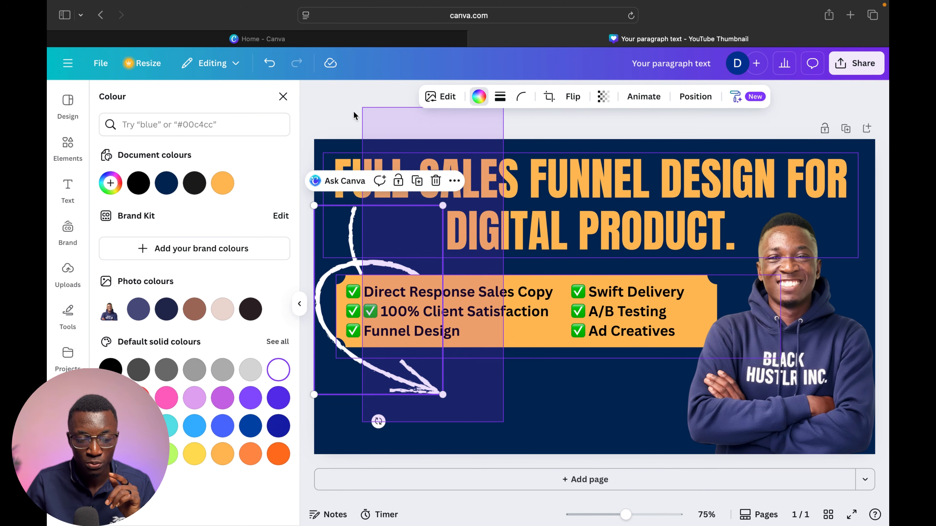
click(547, 426)
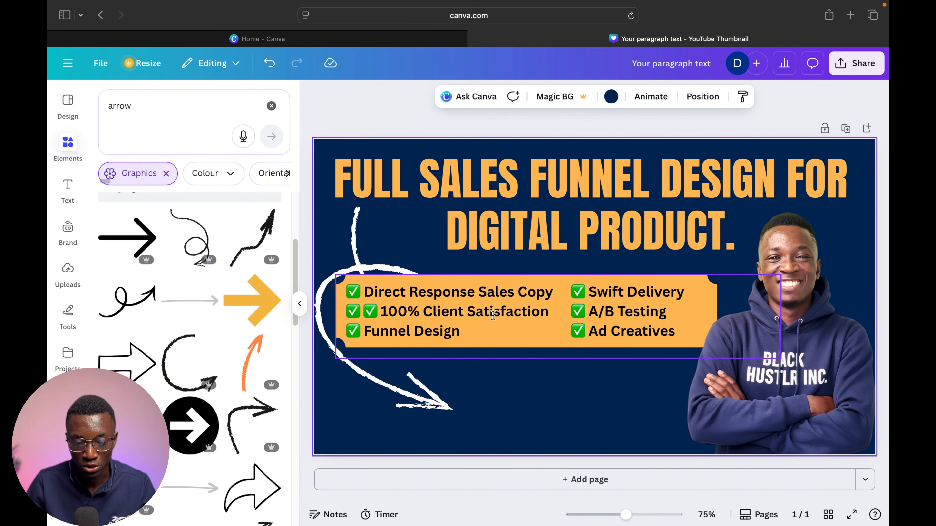
Delete the duplicate check mark and the extra space before "100% Client Satisfaction" in the left checklist.
click(357, 313)
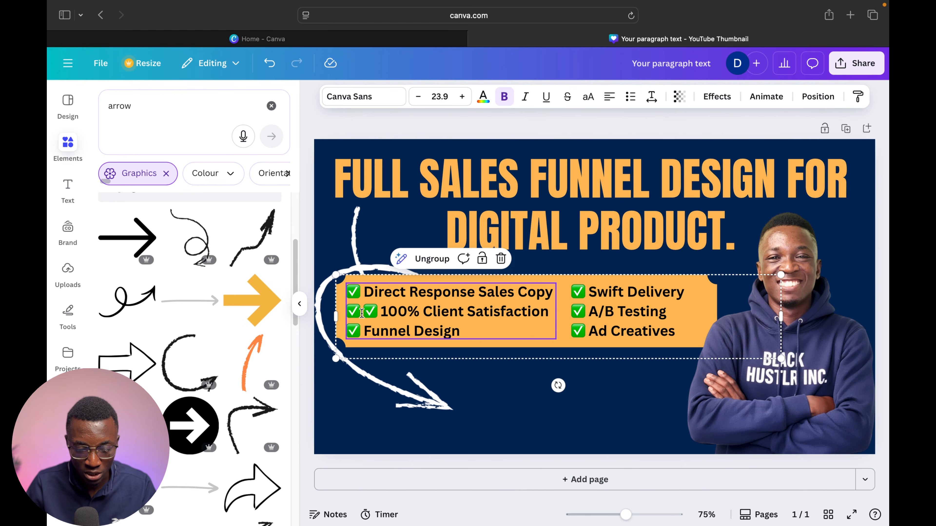
click(362, 313)
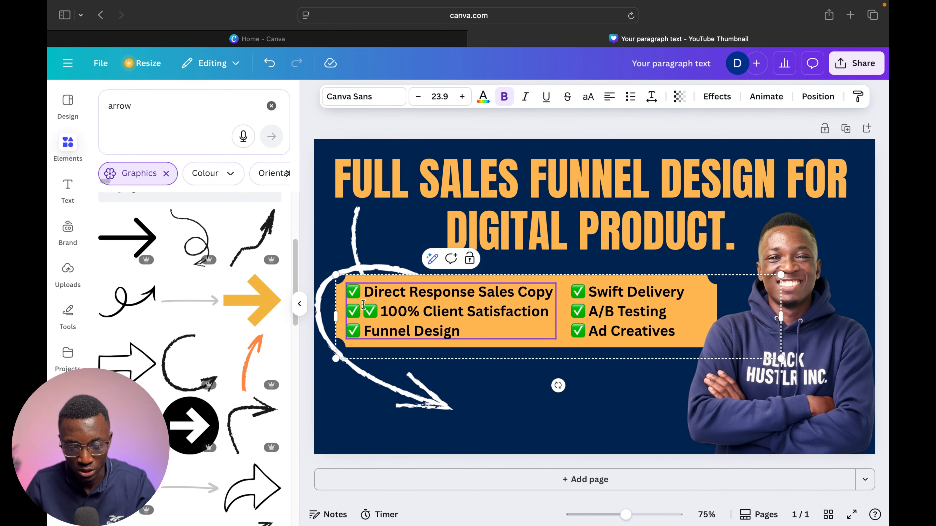
key(BackSpace)
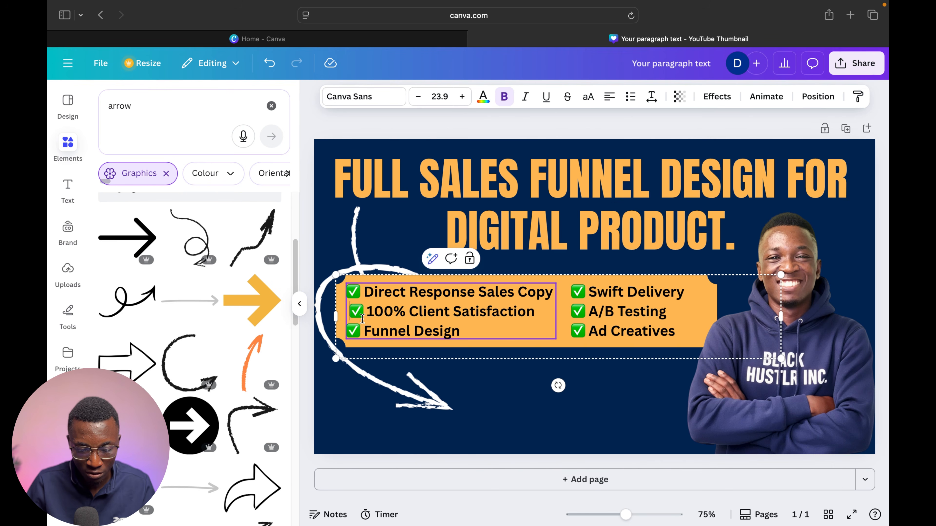
key(BackSpace)
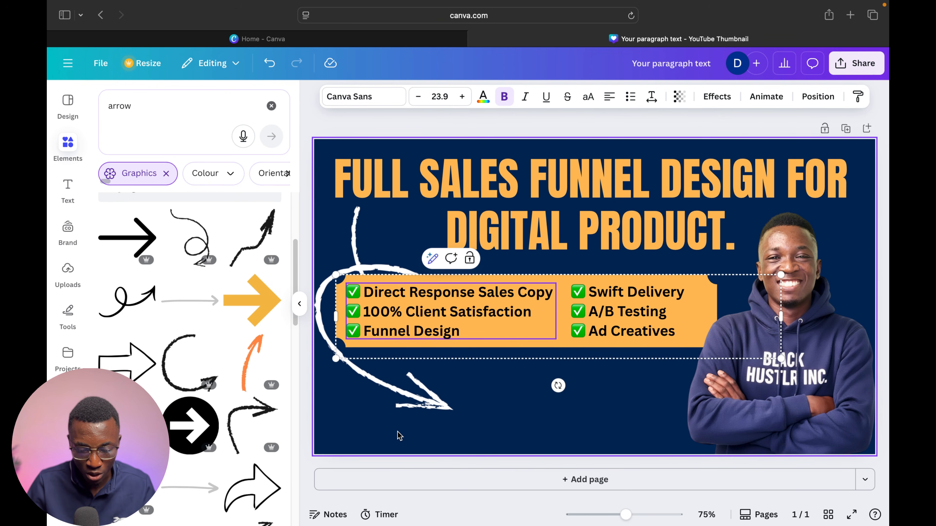
click(404, 434)
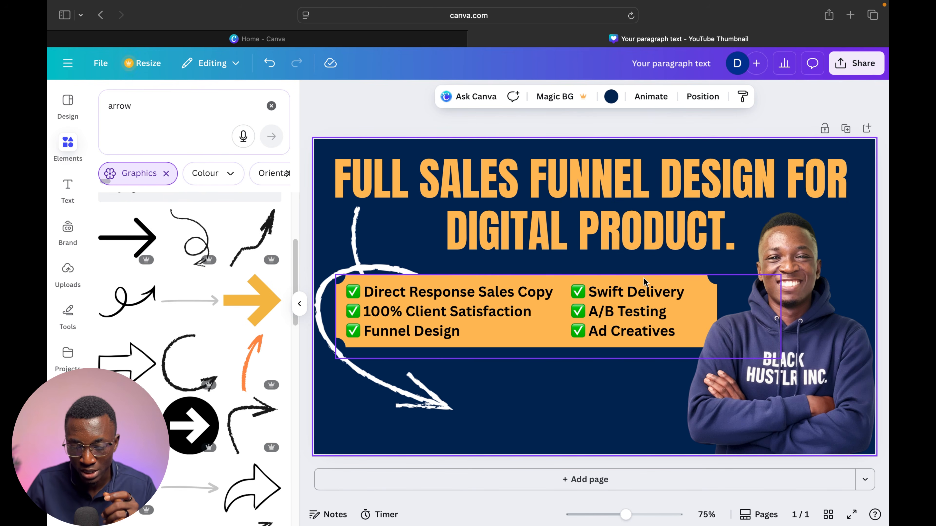
Ungroup the banner and checklists, and select only the orange banner shape.
click(639, 284)
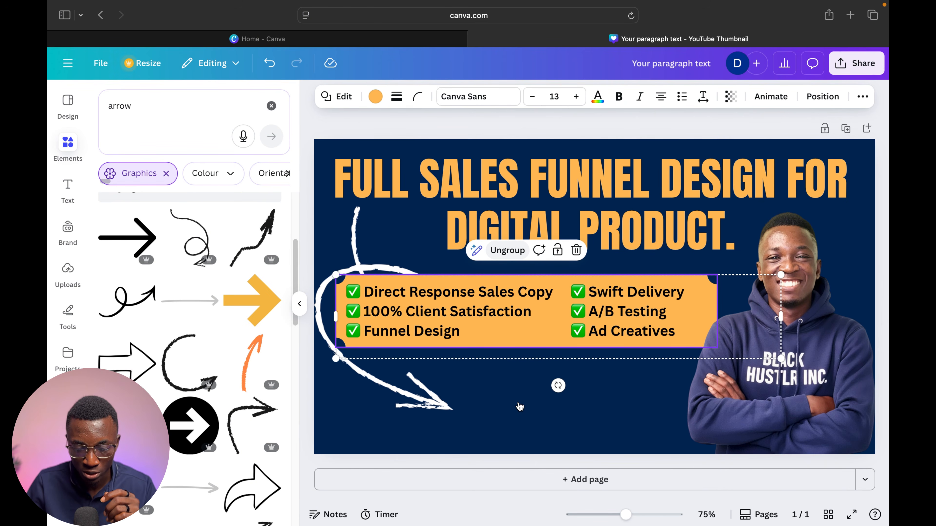
key(Escape)
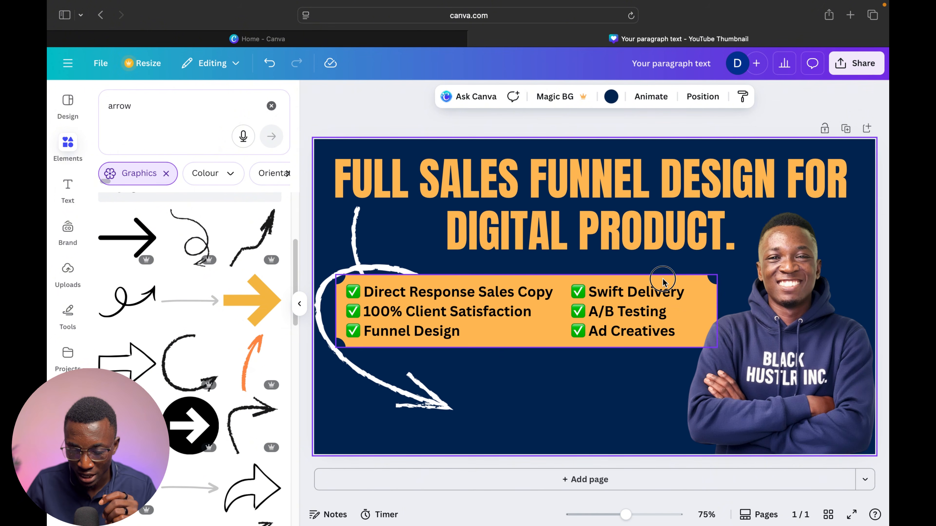
click(663, 283)
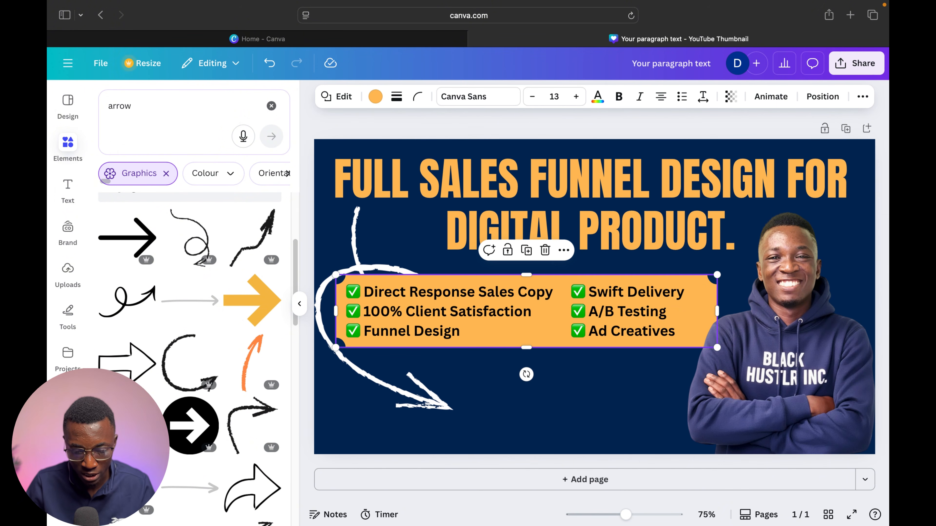
Duplicate the orange banner and shrink the copy into a slim bar near the bottom edge of the thumbnail.
key(super+d)
drag(602, 370, 609, 404)
drag(715, 385, 570, 431)
drag(511, 432, 562, 430)
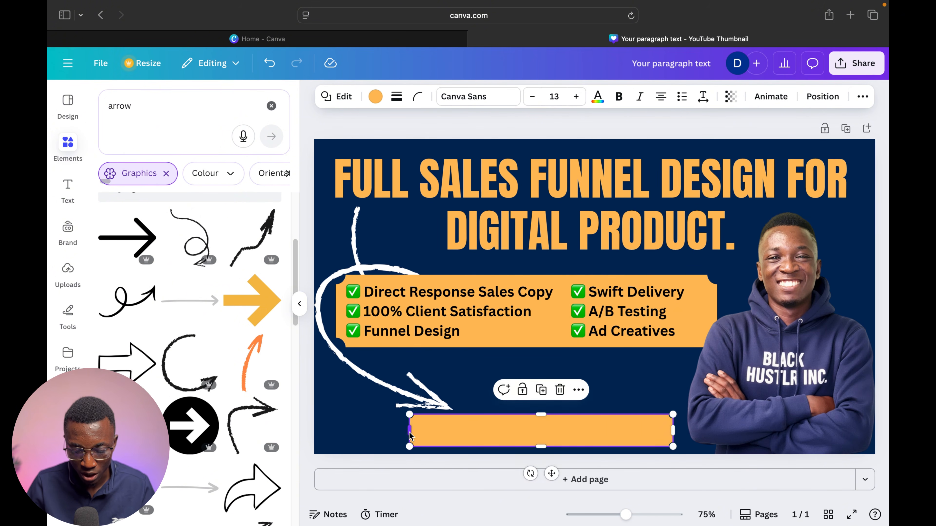
mouse_move(410, 430)
mouse_down()
mouse_move(387, 433)
mouse_move(423, 437)
mouse_up()
Duplicate the slim orange bar, make the copy slightly narrower, and place it centred on top of the first bar.
drag(525, 437, 478, 391)
key(super+d)
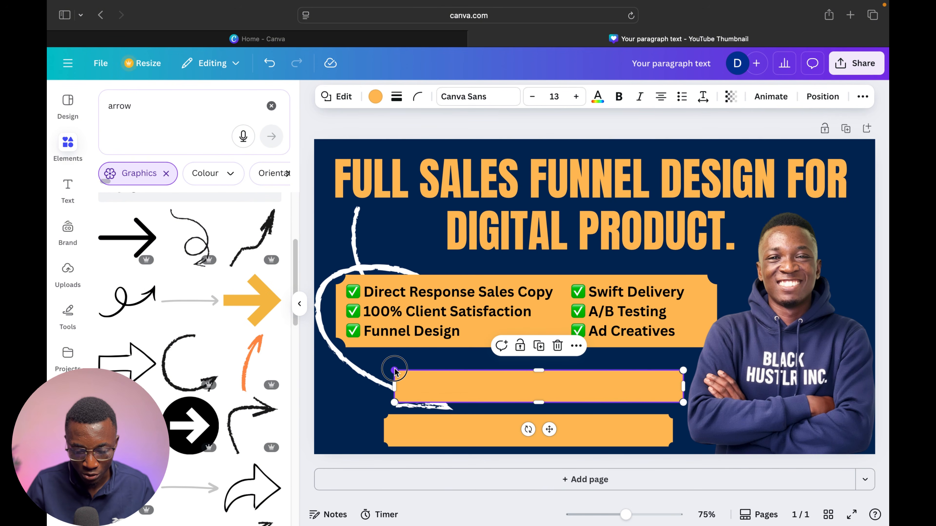
drag(394, 371, 410, 372)
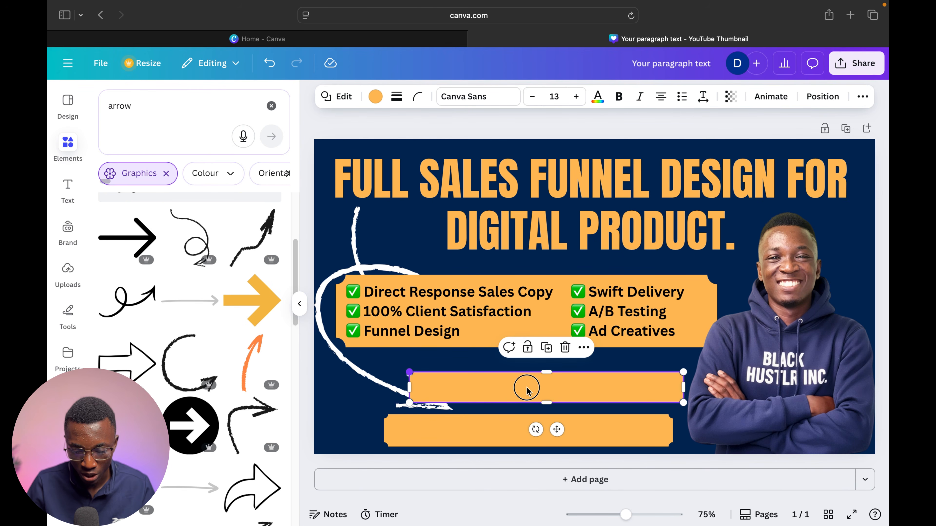
drag(507, 391, 512, 429)
click(418, 432)
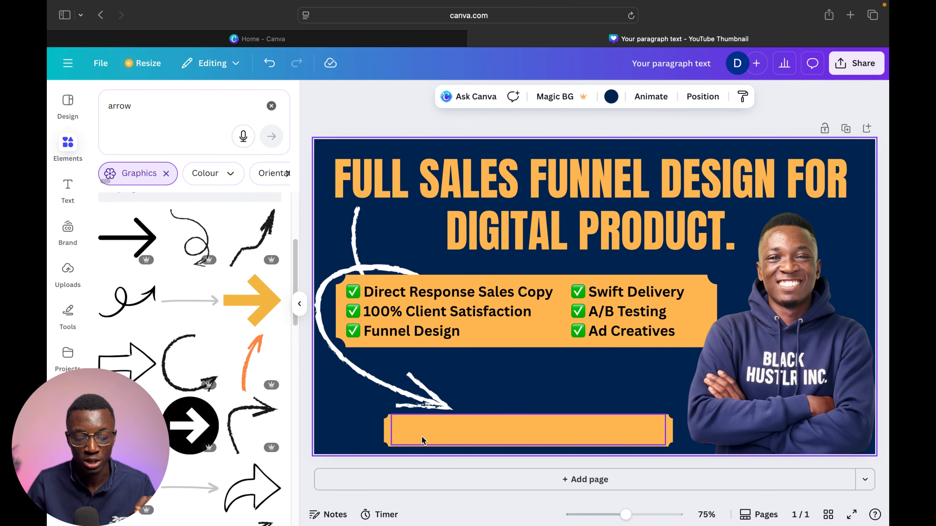
Recolour the outer slim bar white.
click(387, 435)
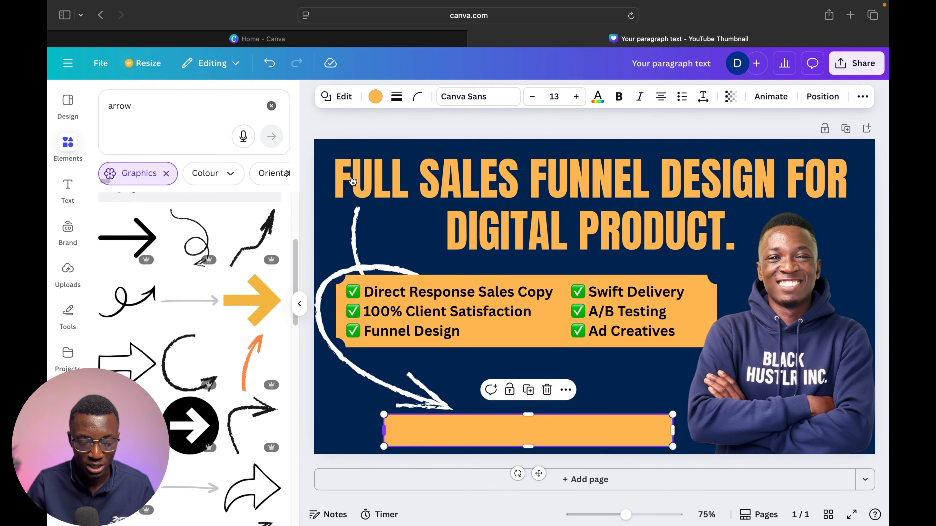
click(376, 97)
click(243, 182)
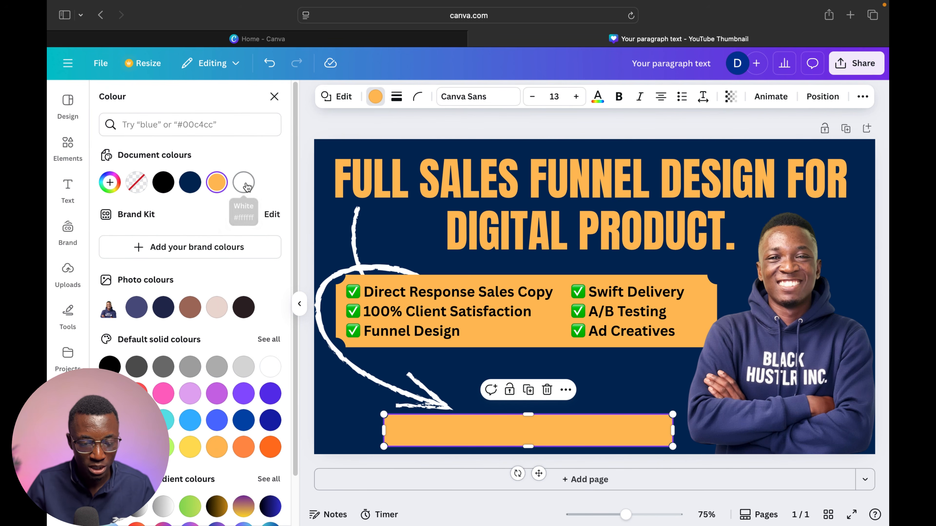
Reduce the inner slim bar's height slightly and recolour it the background's dark navy to form a white-framed box.
click(538, 431)
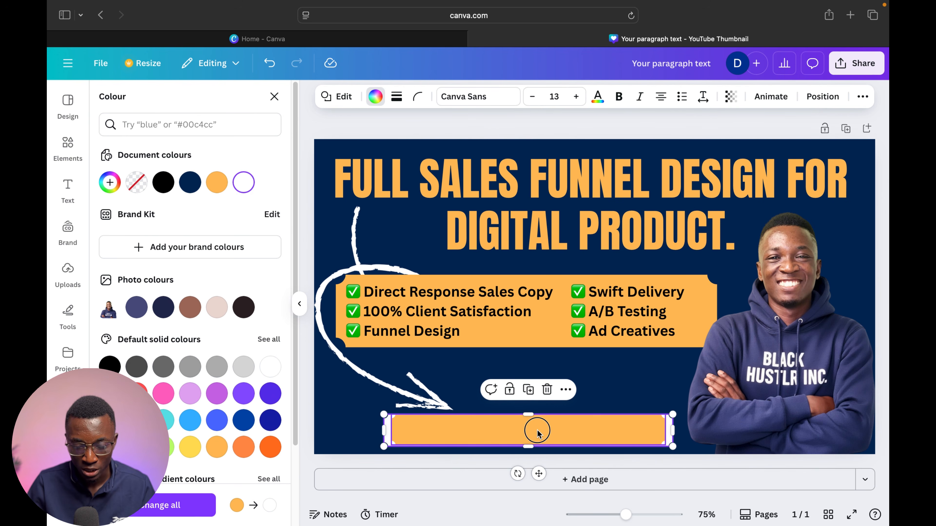
drag(530, 414, 524, 435)
click(525, 434)
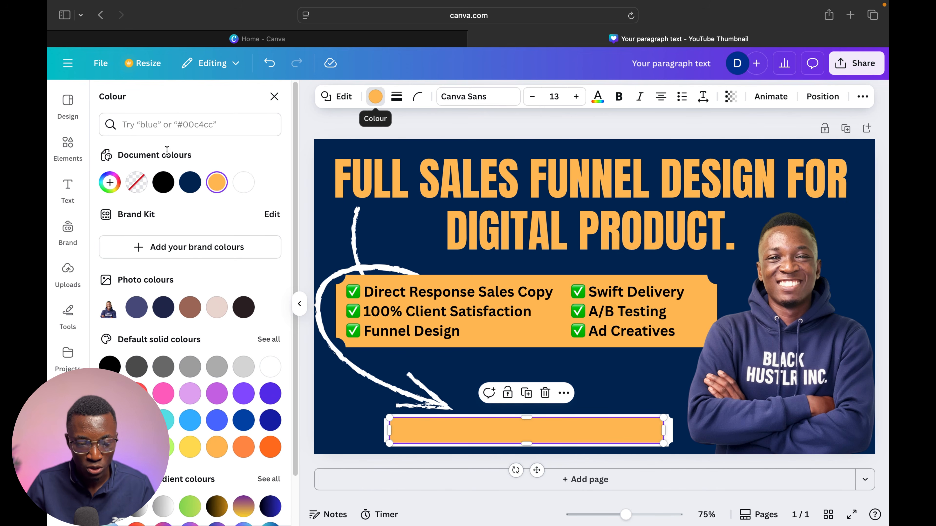
click(190, 184)
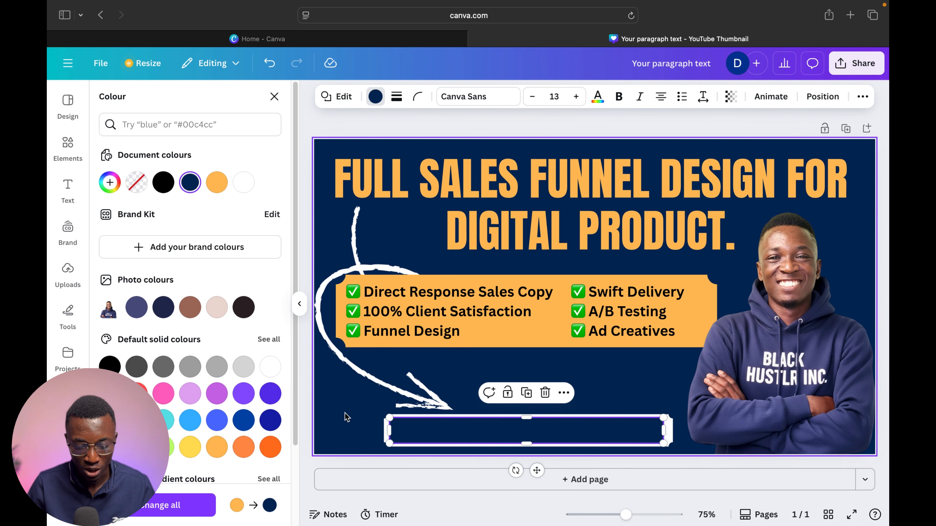
Group the white and navy slim bars and nudge the group slightly to the right.
drag(359, 433, 382, 439)
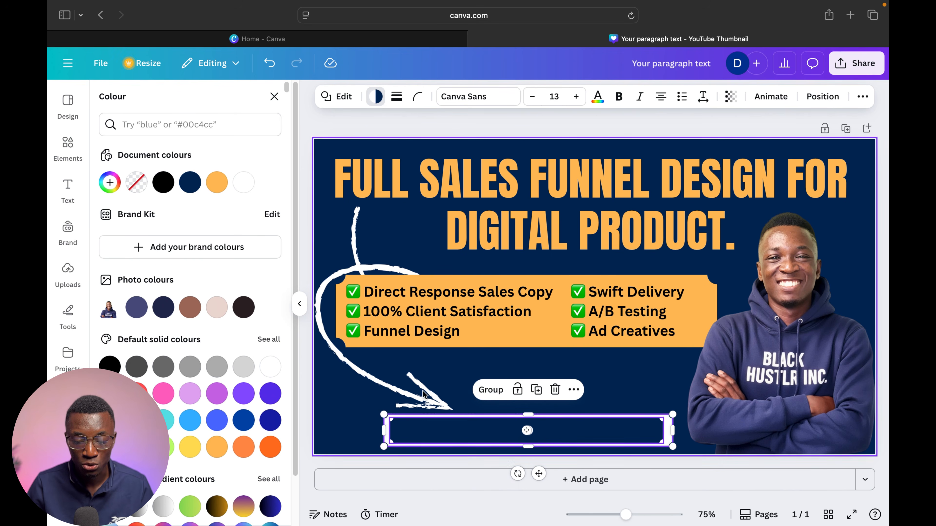
click(489, 401)
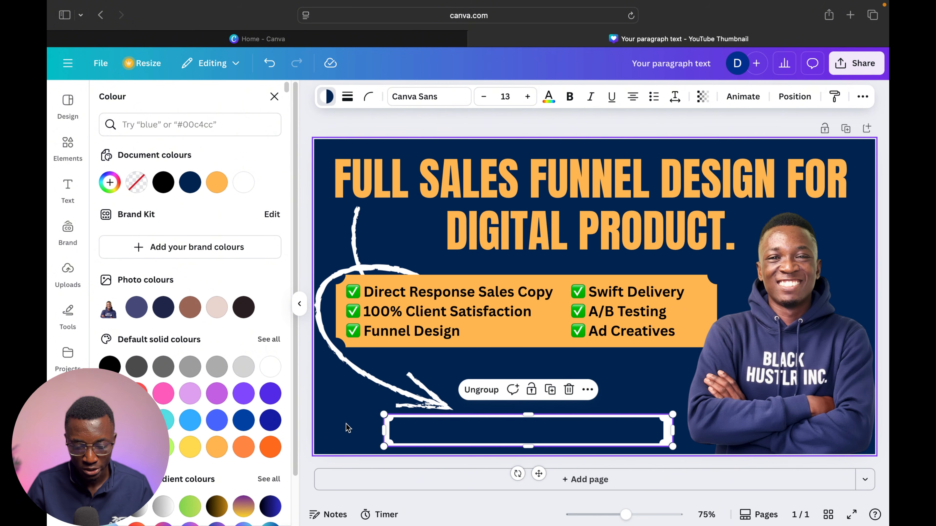
mouse_move(448, 435)
mouse_down()
mouse_move(475, 436)
mouse_move(449, 433)
mouse_up()
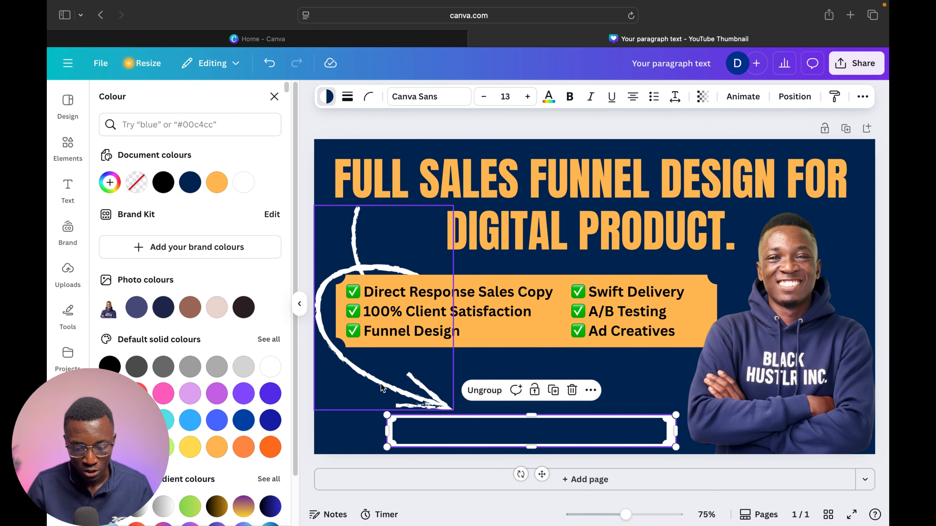
Rotate the looping arrow slightly clockwise so its head points at the white-framed box.
click(446, 406)
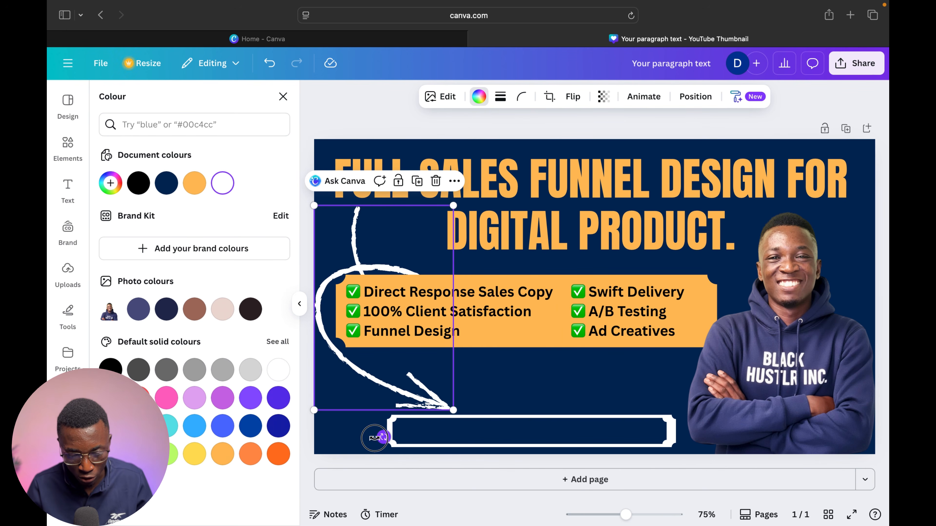
drag(375, 438, 348, 438)
click(349, 438)
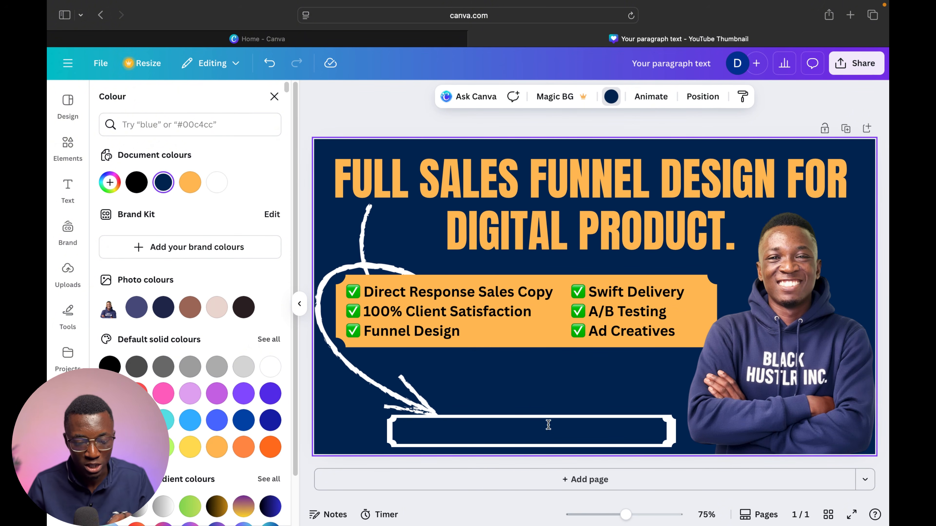
Duplicate the right checklist below the banner, replace the copy's text with "ORDER NOW!!!", and narrow its text box.
click(613, 319)
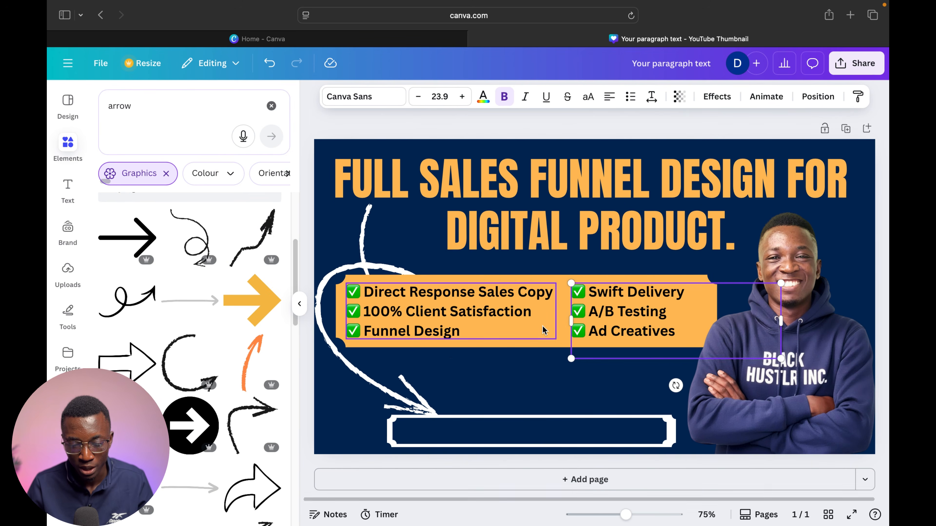
click(543, 326)
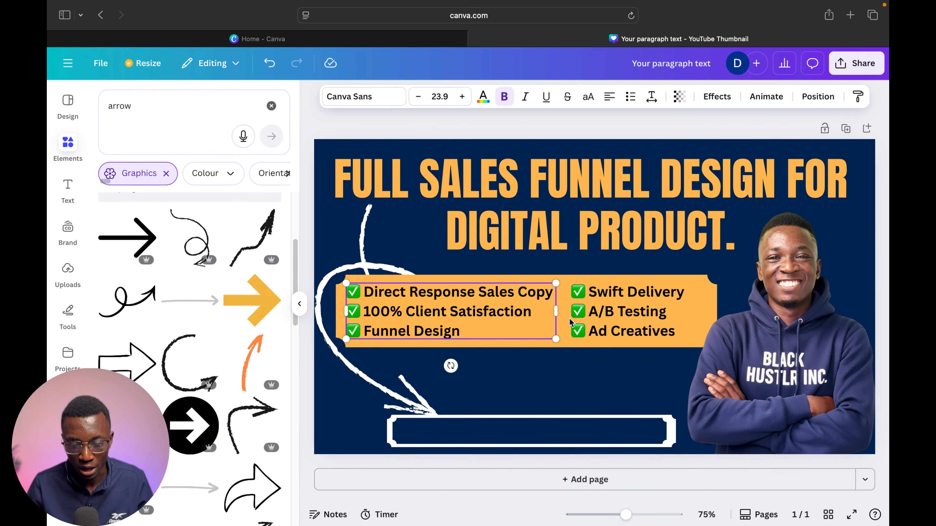
click(584, 319)
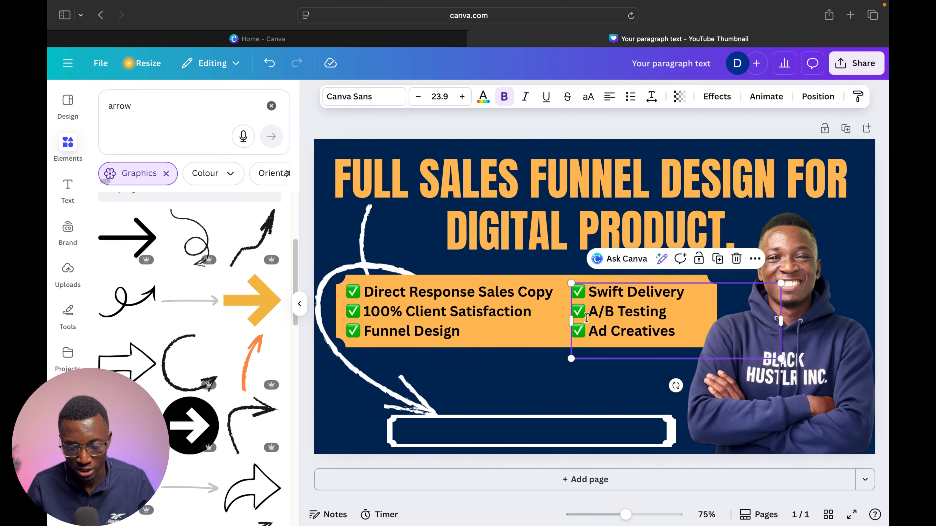
drag(585, 319, 548, 391)
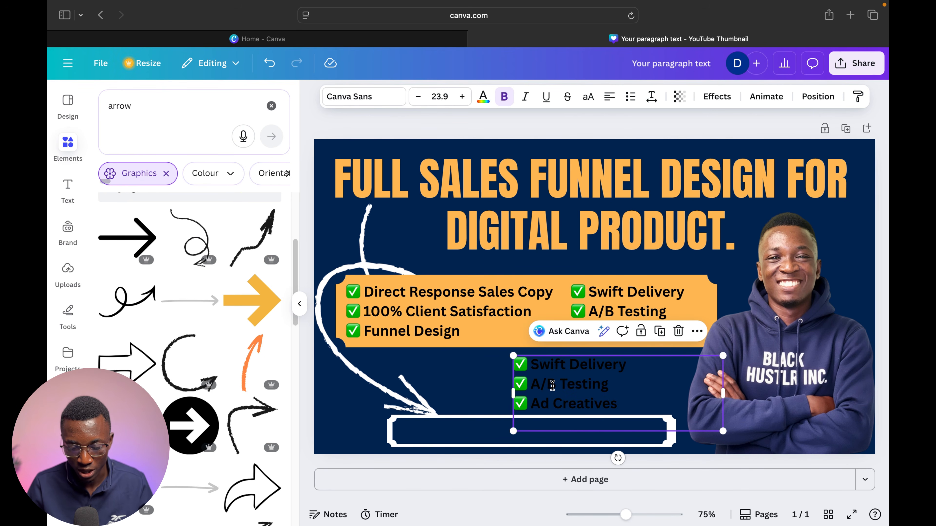
double_click(552, 385)
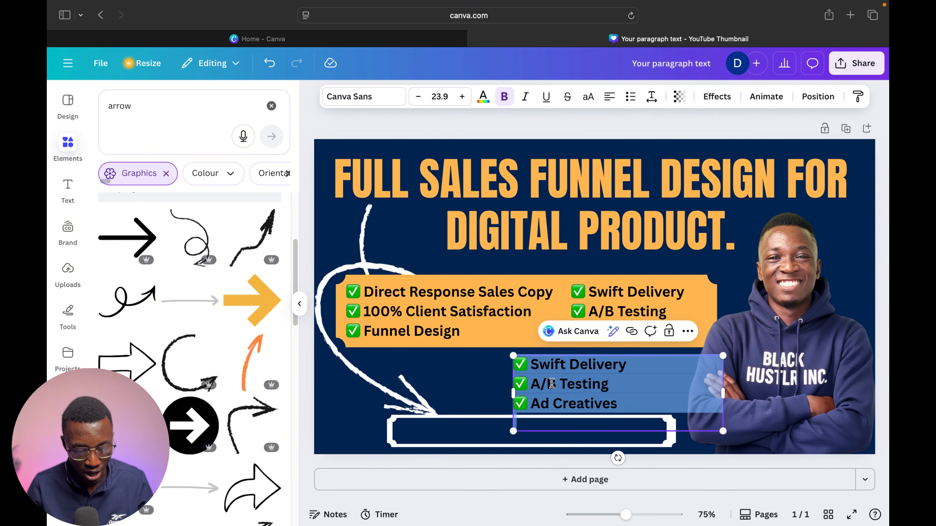
text(OR)
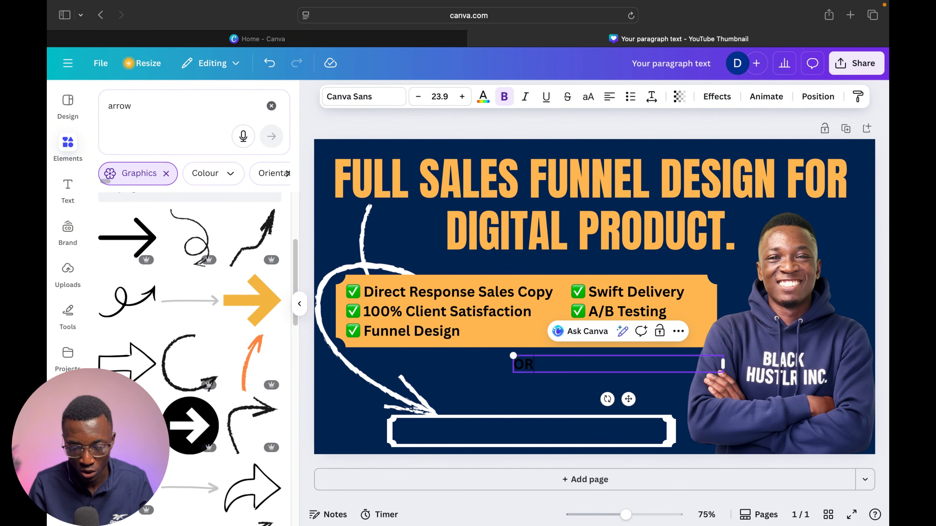
text(DER NOW!!!)
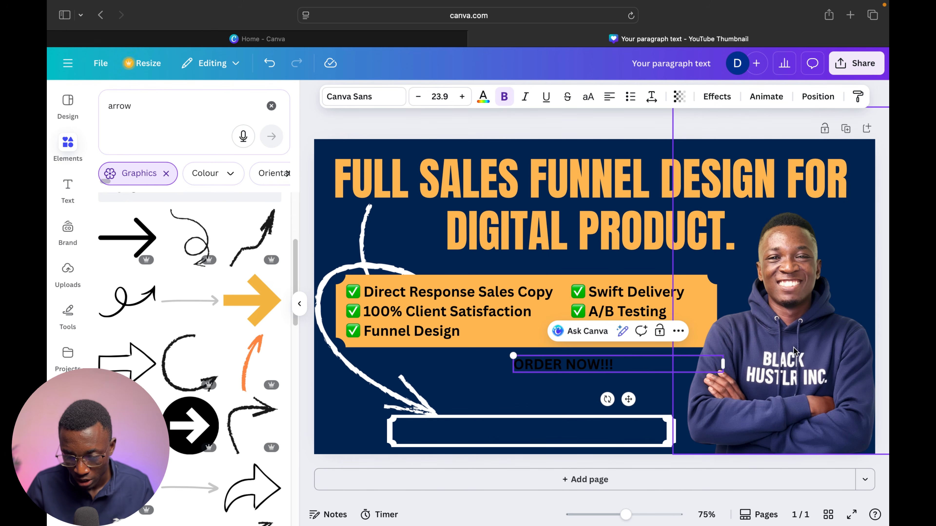
drag(725, 366, 565, 359)
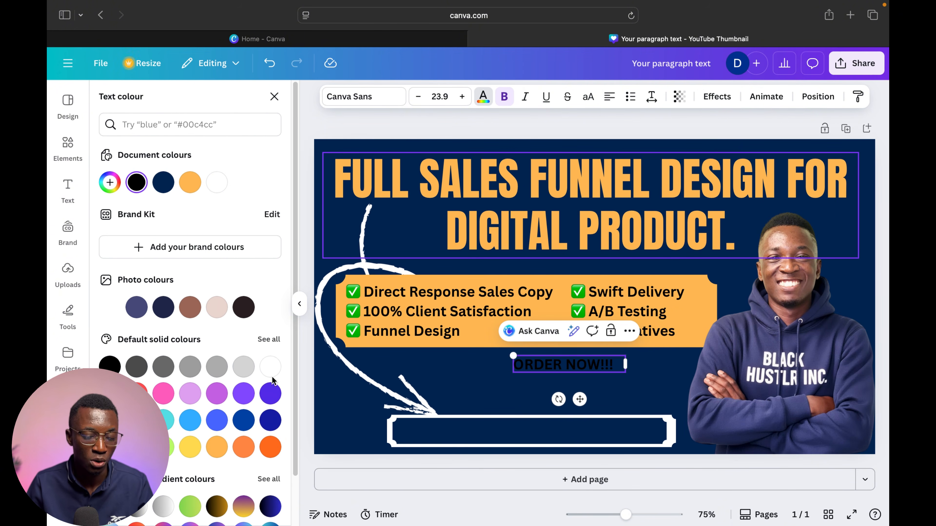
Recolour the "ORDER NOW!!!" text white and change its font to Anton.
click(271, 367)
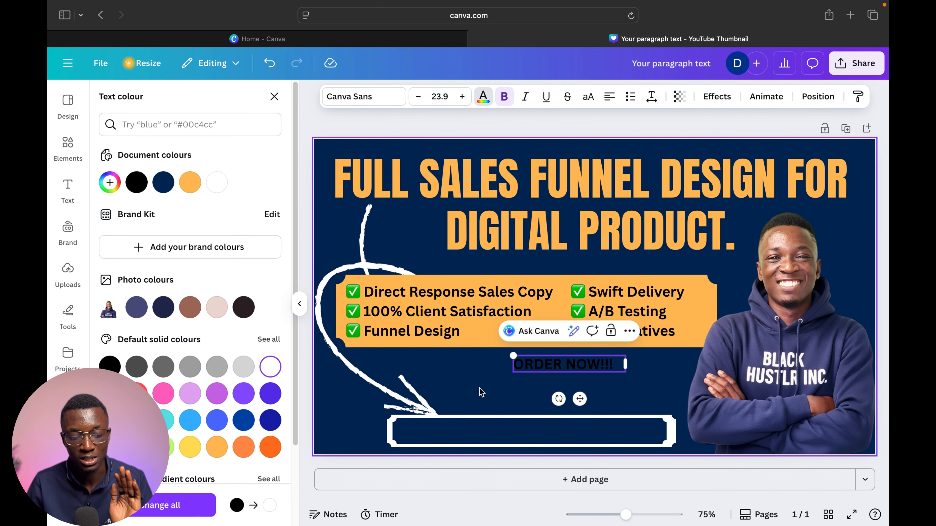
click(562, 374)
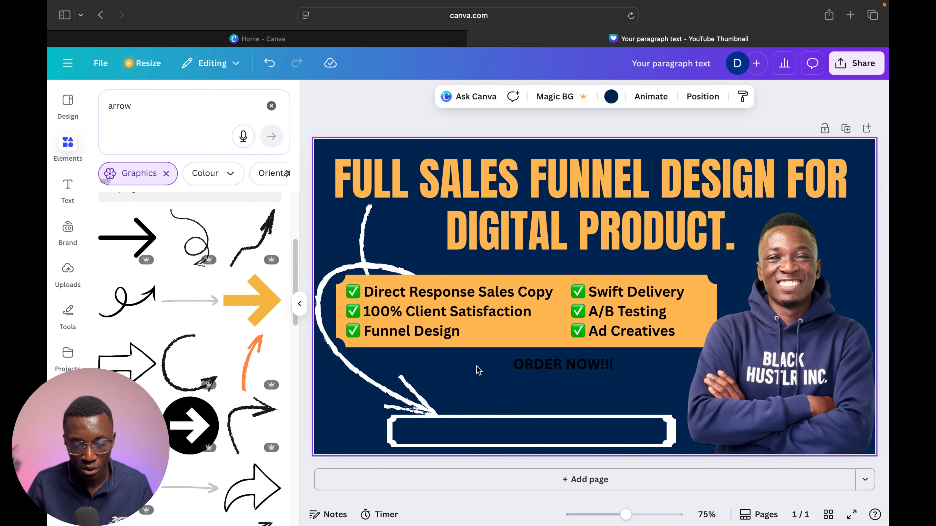
click(525, 366)
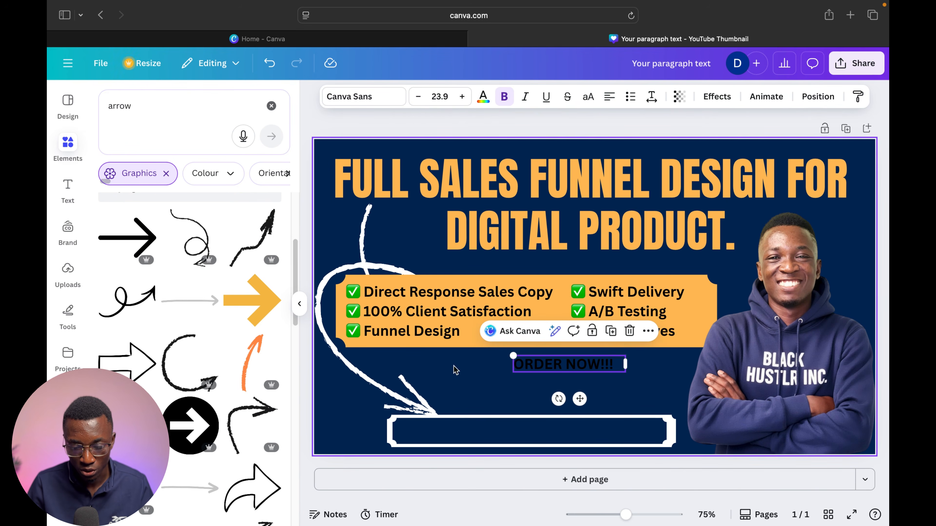
click(483, 97)
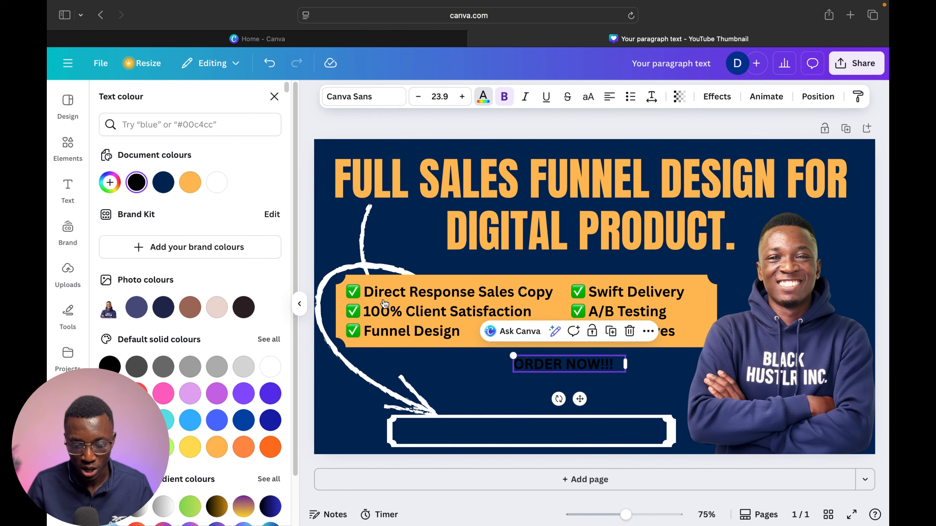
click(542, 373)
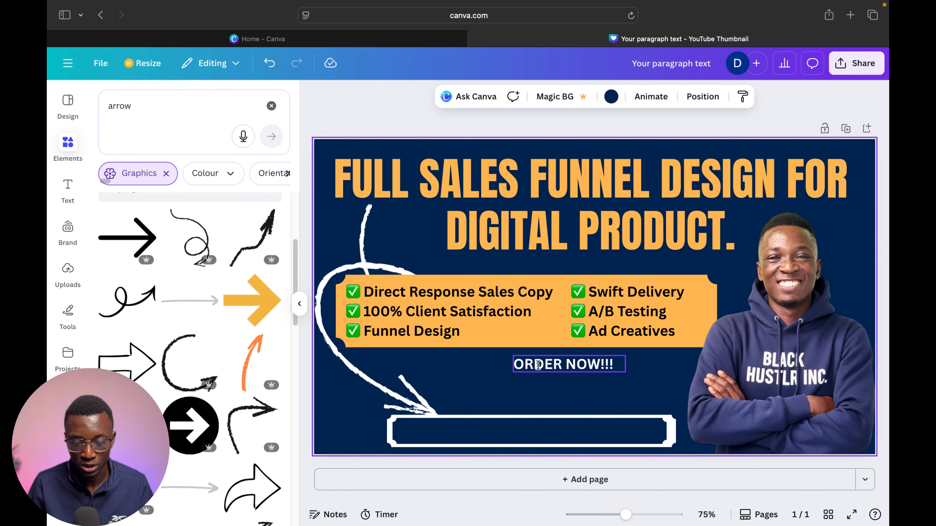
click(538, 365)
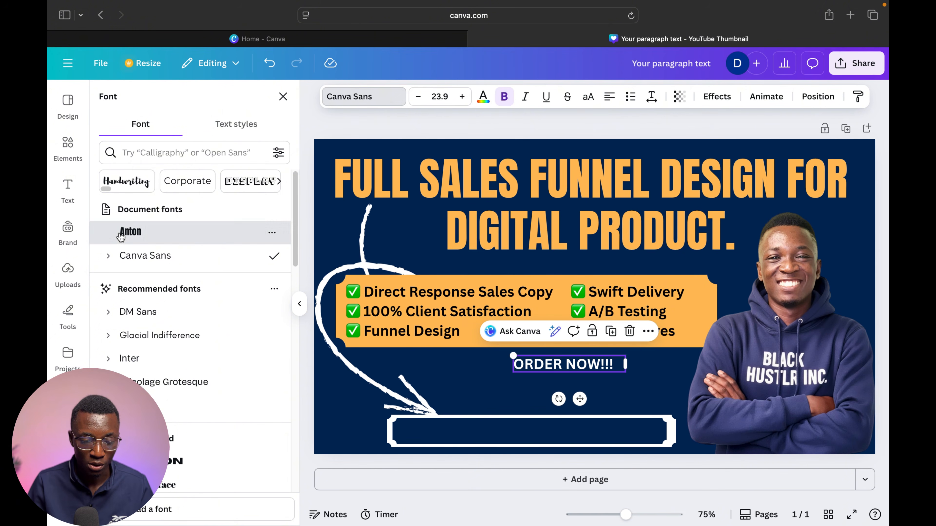
click(216, 243)
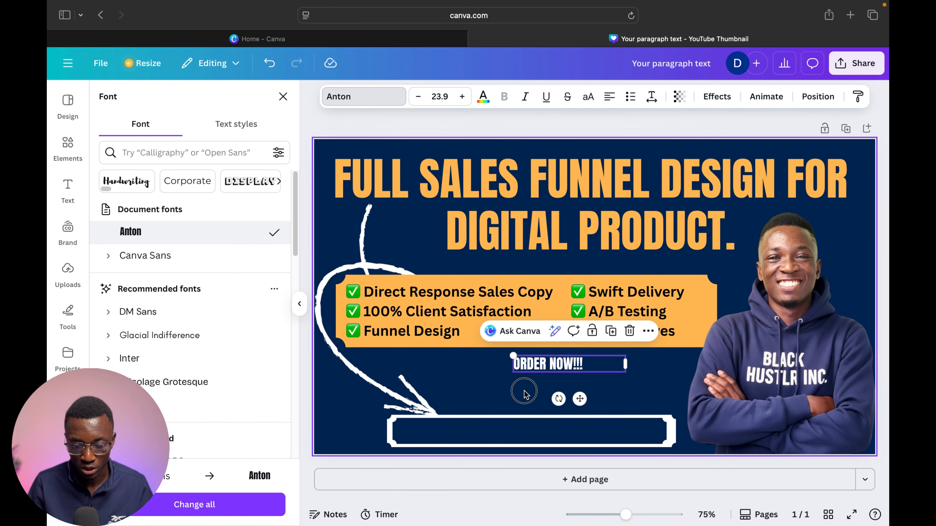
Move "ORDER NOW!!!" into the white-framed box, fit its text box to the words, and enlarge it to size 29.9.
drag(523, 390, 471, 442)
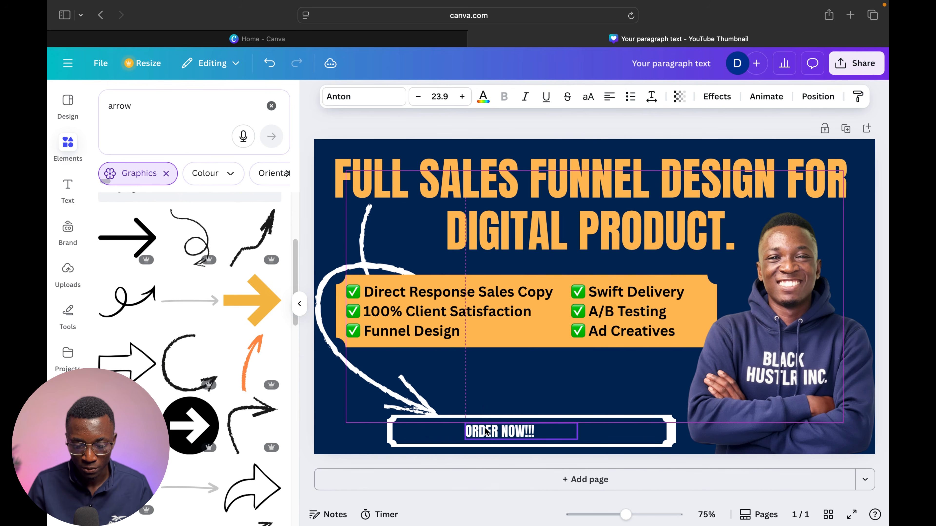
drag(577, 436, 538, 437)
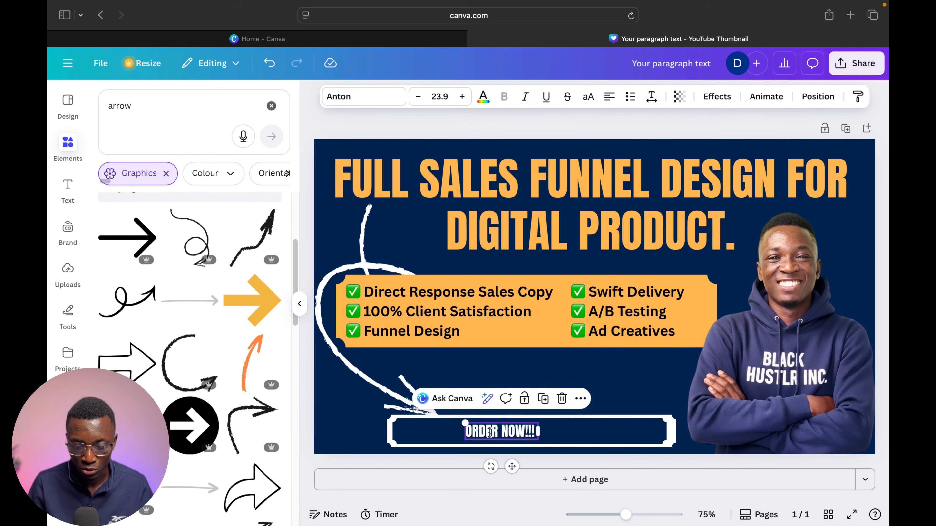
drag(465, 423, 523, 432)
drag(538, 401, 538, 401)
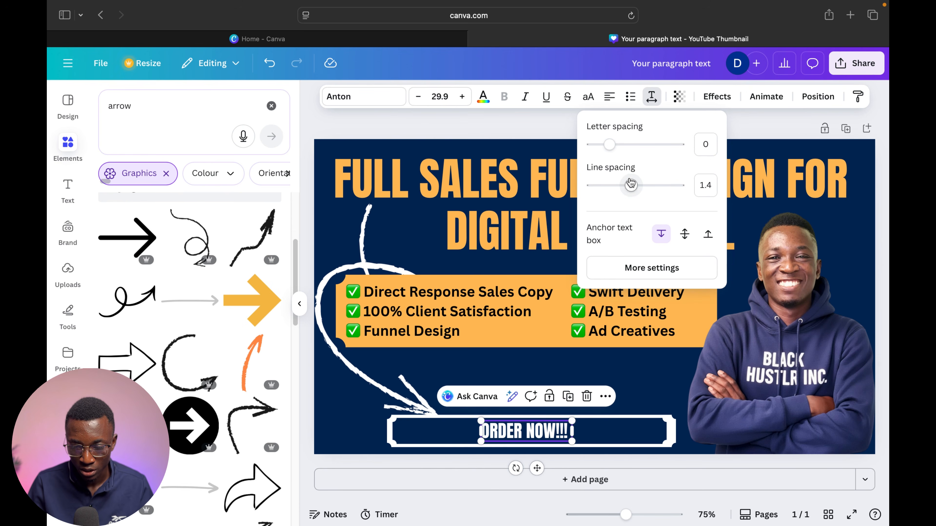
Set the "ORDER NOW!!!" line spacing to 1.28 and letter spacing to 283, and widen its text box to fit one line.
drag(630, 188, 625, 185)
drag(610, 144, 637, 147)
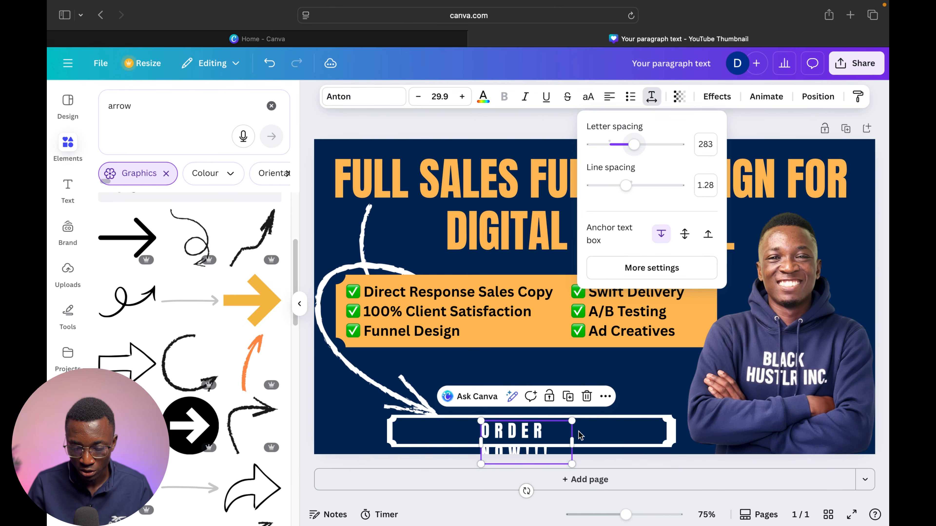
drag(570, 443, 466, 439)
click(525, 439)
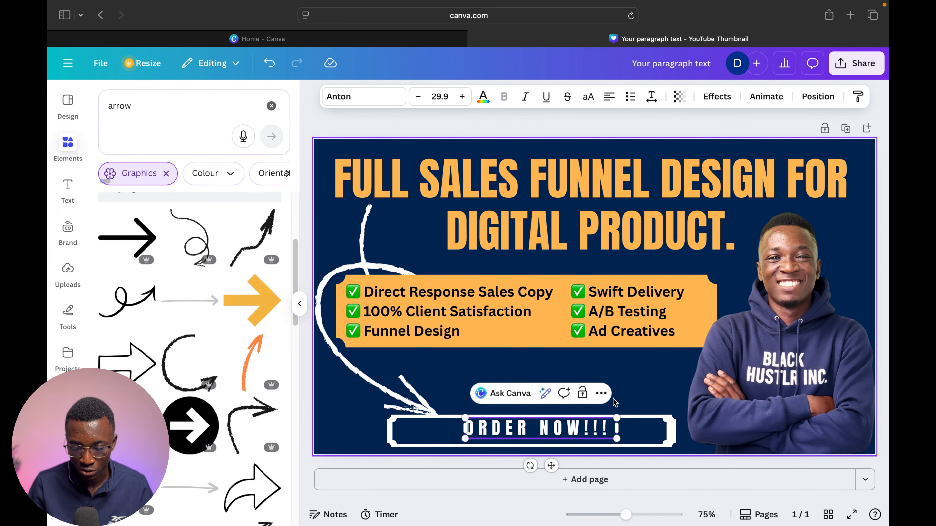
key(Escape)
click(543, 436)
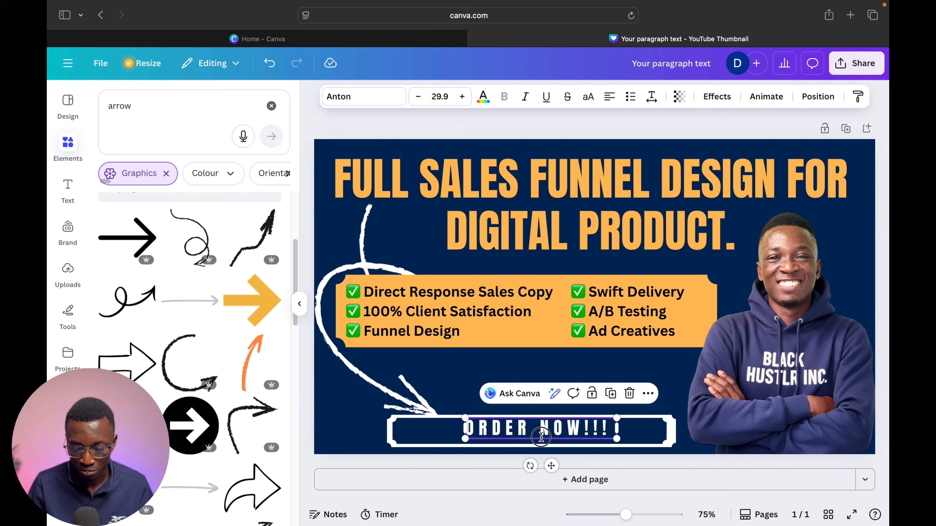
Centre the "ORDER NOW!!!" text vertically inside the white frame and reduce its letter spacing to 207.
drag(538, 440, 539, 438)
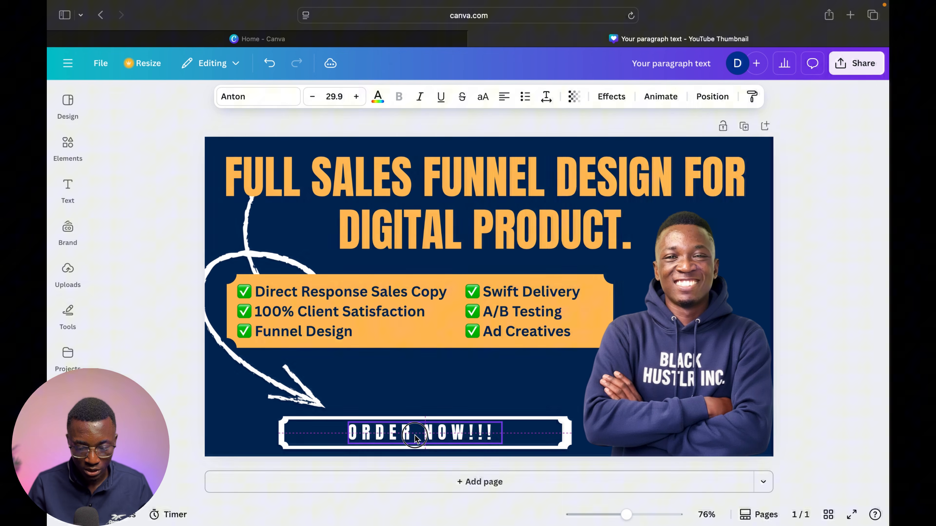
drag(414, 439, 414, 439)
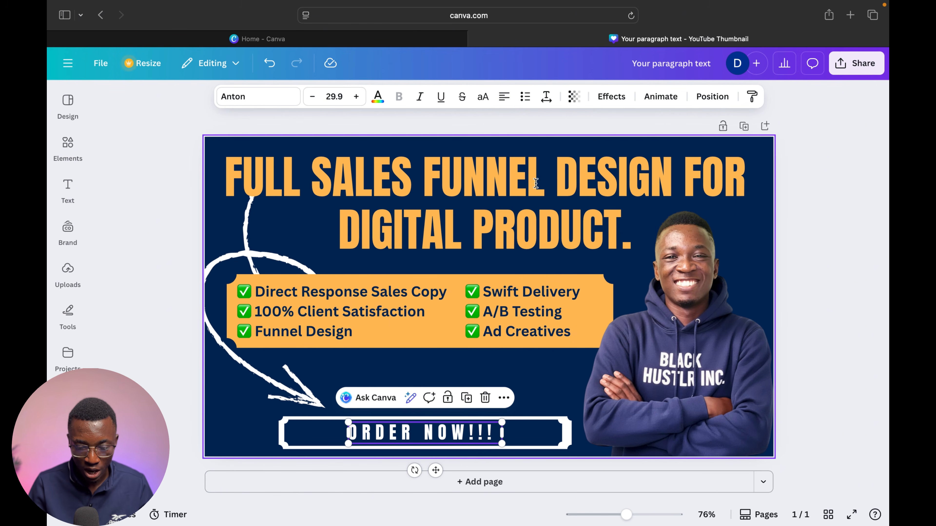
click(546, 97)
drag(529, 146, 522, 145)
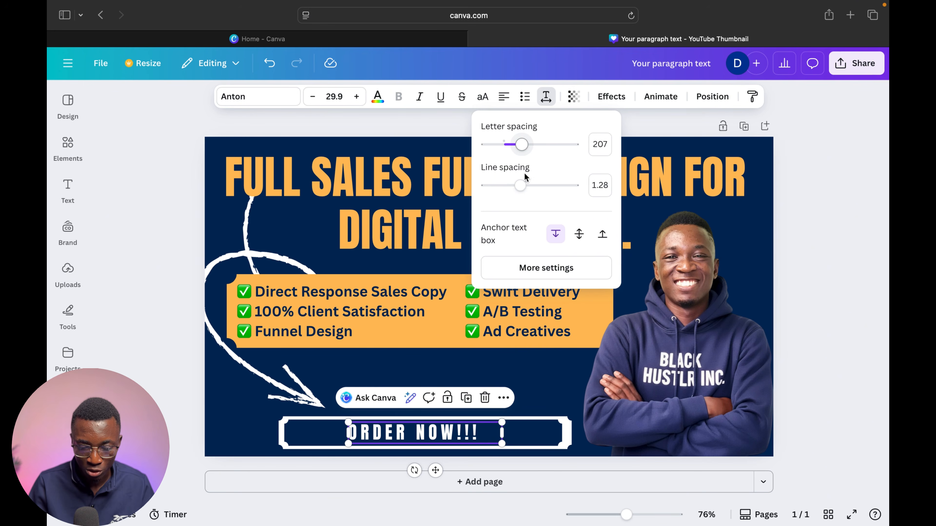
Narrow the white frame from its right side and recentre "ORDER NOW!!!" inside it.
click(539, 437)
drag(570, 434, 401, 435)
click(430, 433)
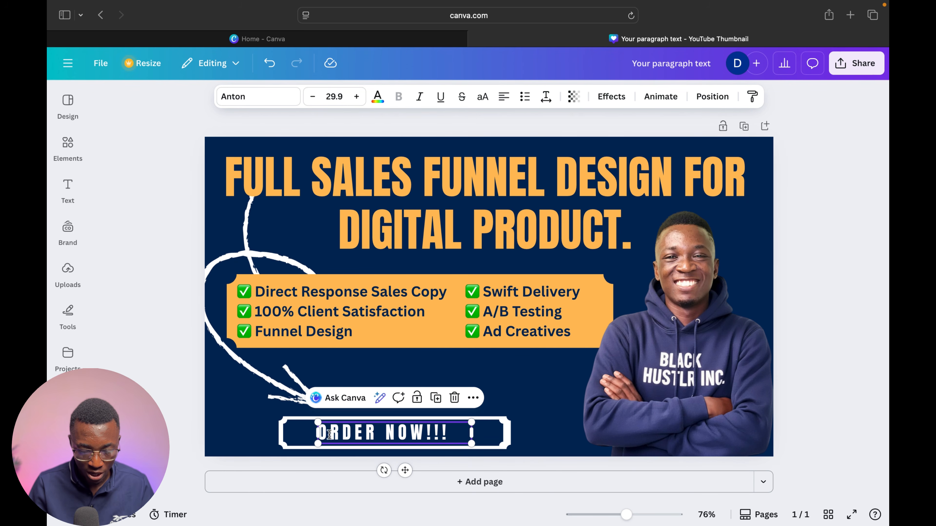
Group "ORDER NOW!!!" with its white frame, and place the group, slightly enlarged, just below the arrowhead and beside the portrait.
shift+click(300, 435)
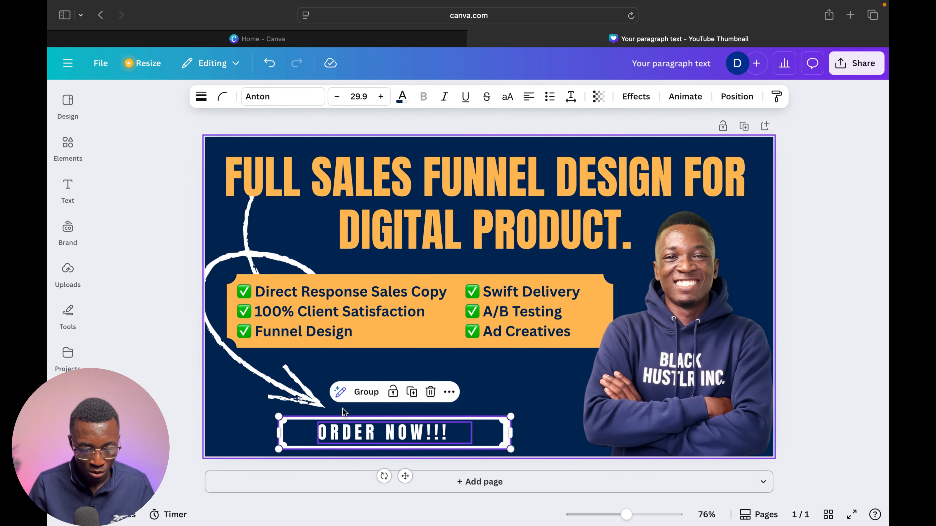
key(super+g)
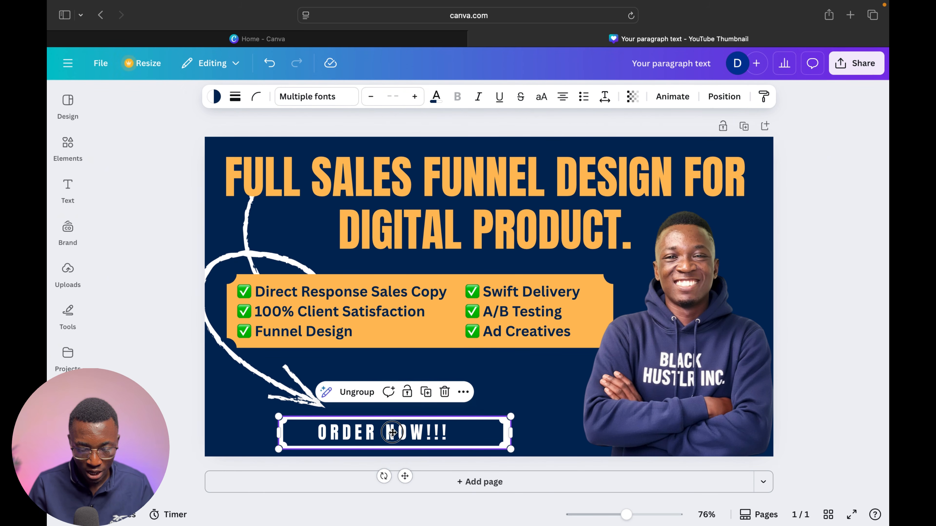
drag(392, 432, 406, 421)
drag(321, 441, 285, 446)
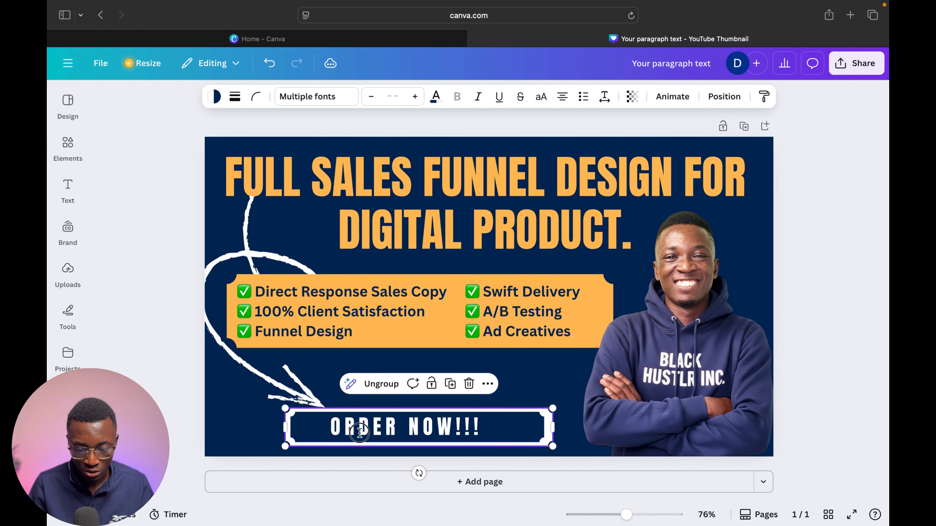
drag(371, 434, 396, 418)
click(453, 374)
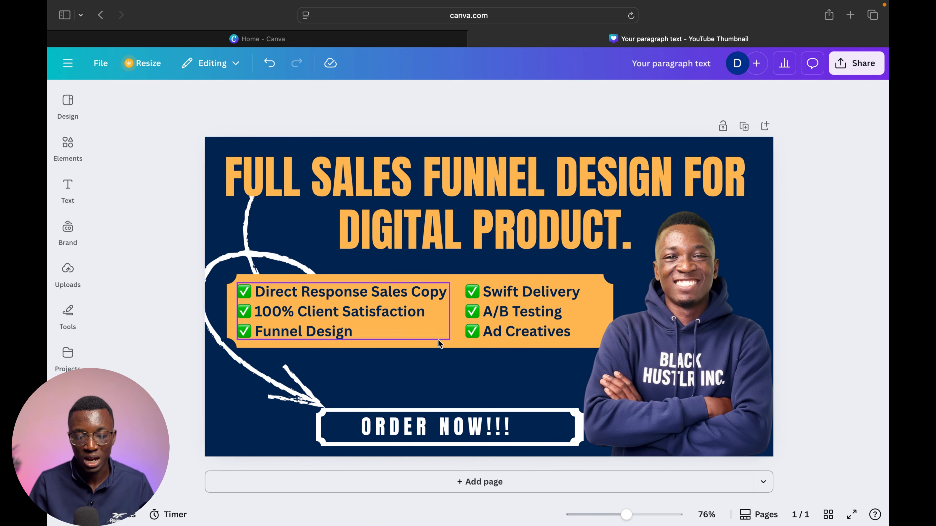
Select the left checklist text in the orange banner.
click(438, 320)
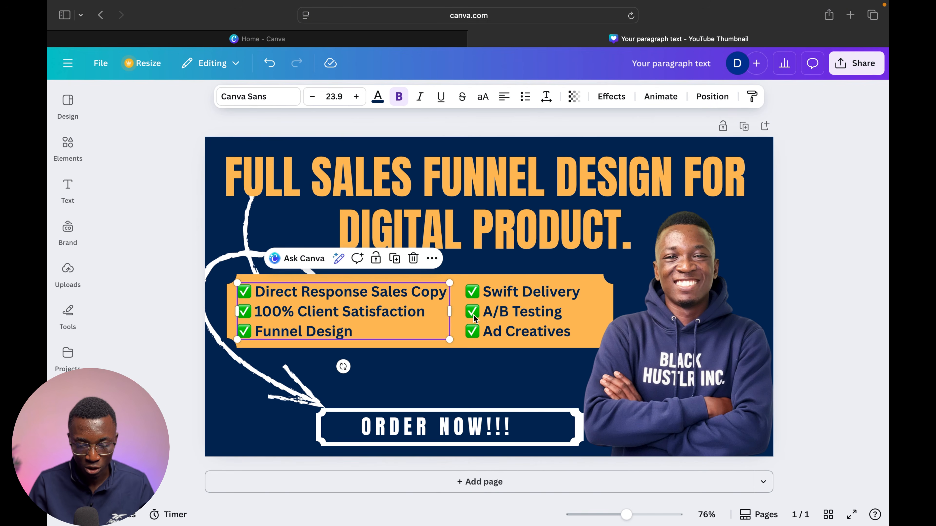